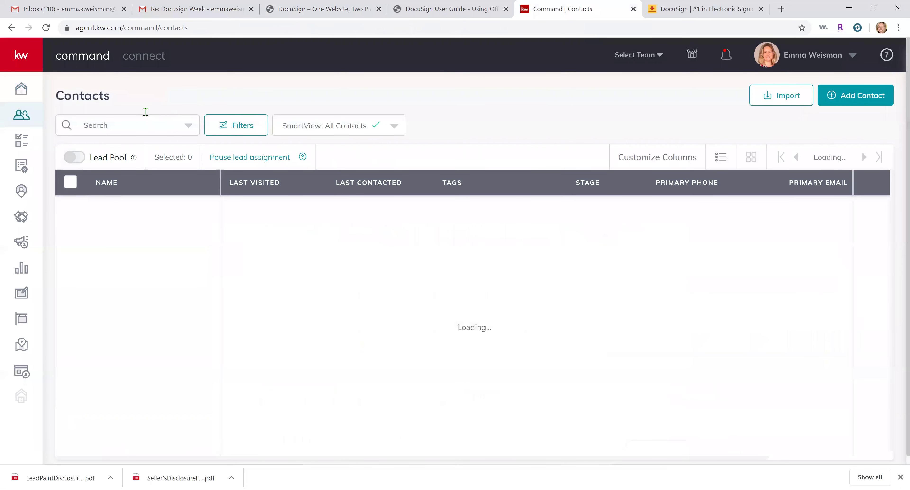
# Search for the buyer test contact by name, open its record and list its opportunities
pyautogui.click(139, 118)
pyautogui.write('emma b')
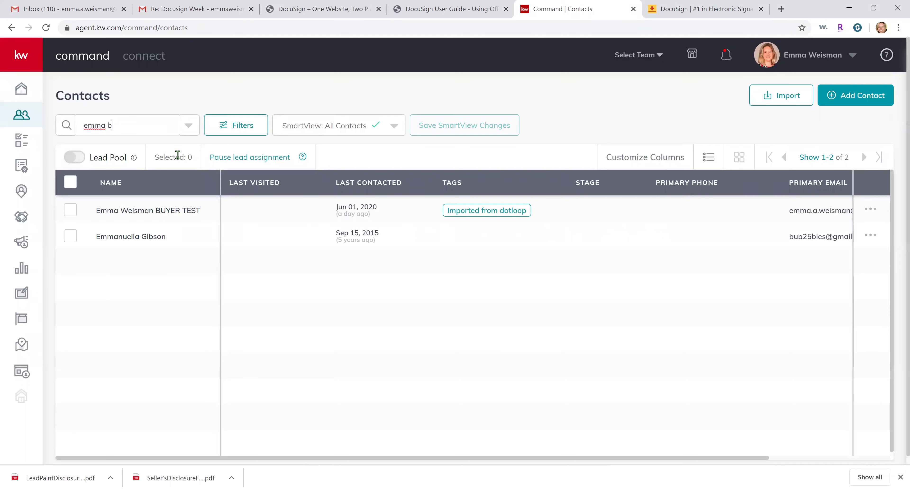
pyautogui.click(150, 212)
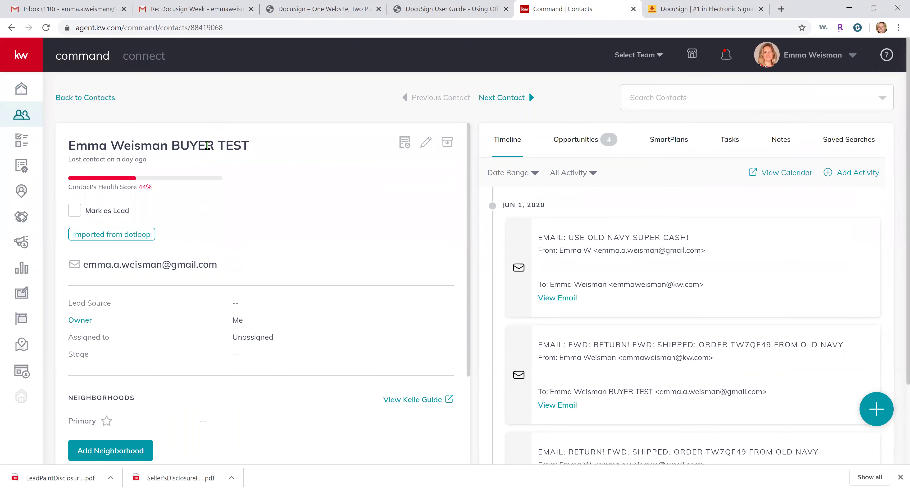
pyautogui.click(591, 137)
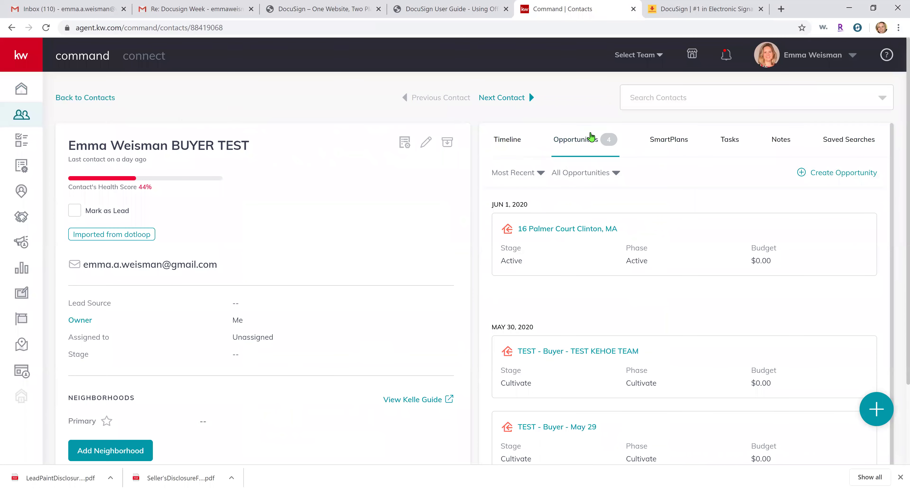
# Start a new opportunity for the test contact and set its type to Buyer
pyautogui.click(848, 173)
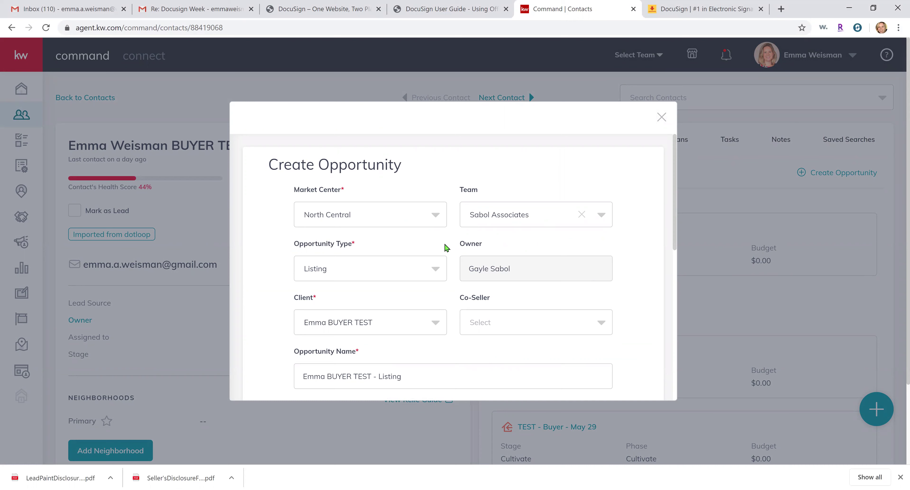
pyautogui.scroll(-1, 446, 248)
pyautogui.click(397, 219)
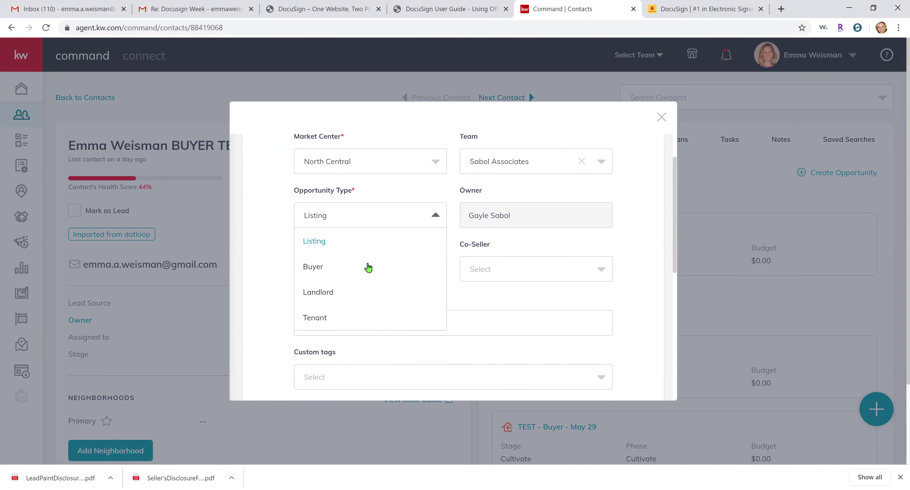
pyautogui.click(340, 270)
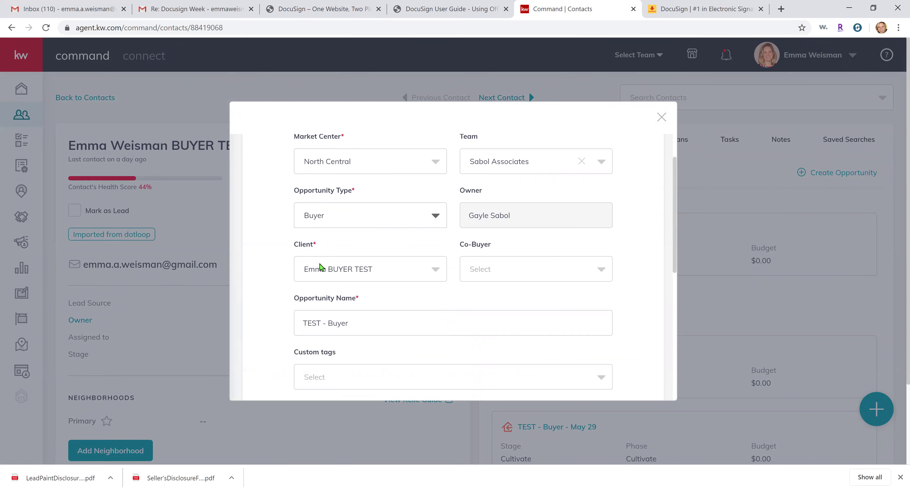
# Rename the opportunity to the client's name followed by 'Buyer Test - Buyer'
pyautogui.scroll(-1, 418, 278)
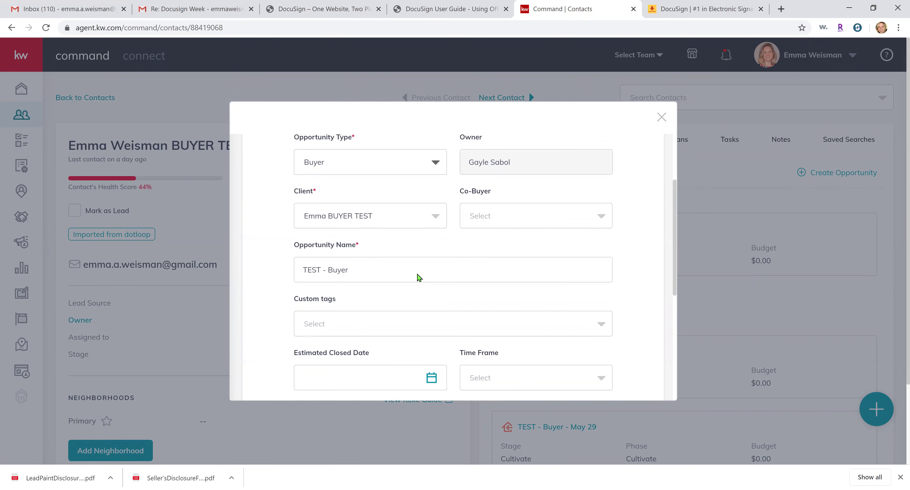
pyautogui.tripleClick(402, 266)
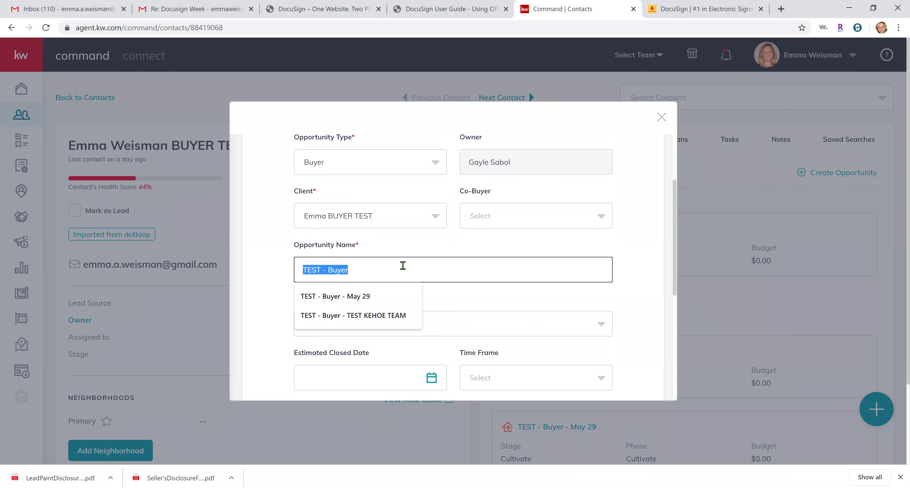
pyautogui.write('Emma Buyer Test =')
pyautogui.press('BackSpace')
pyautogui.write('- ')
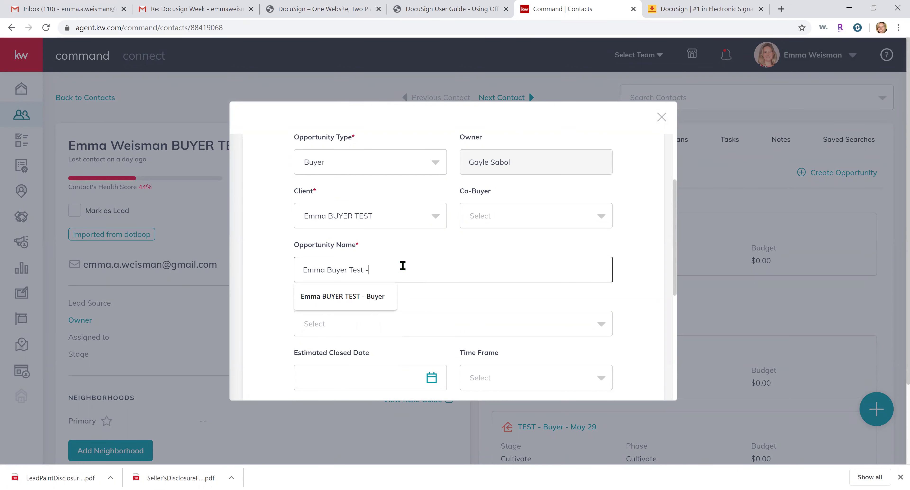
pyautogui.write('Buyer')
pyautogui.click(662, 230)
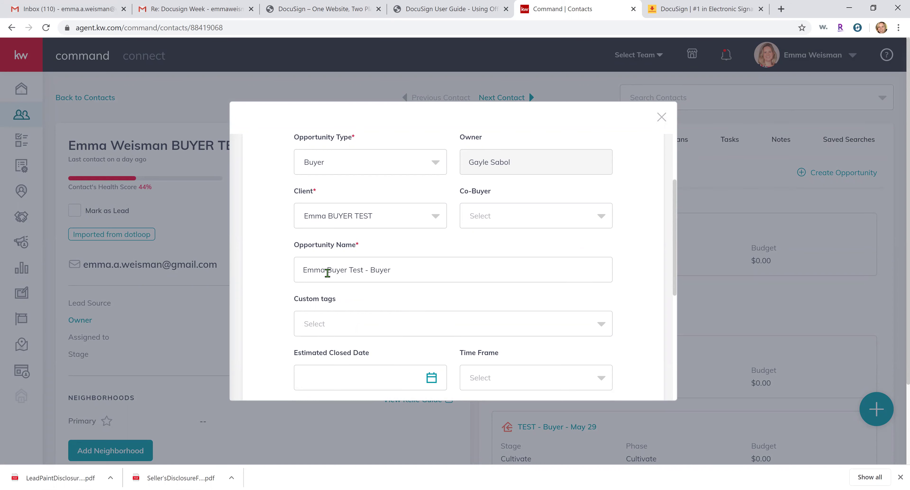
# Enter a 2.00% commission rate for the opportunity
pyautogui.scroll(-5, 528, 280)
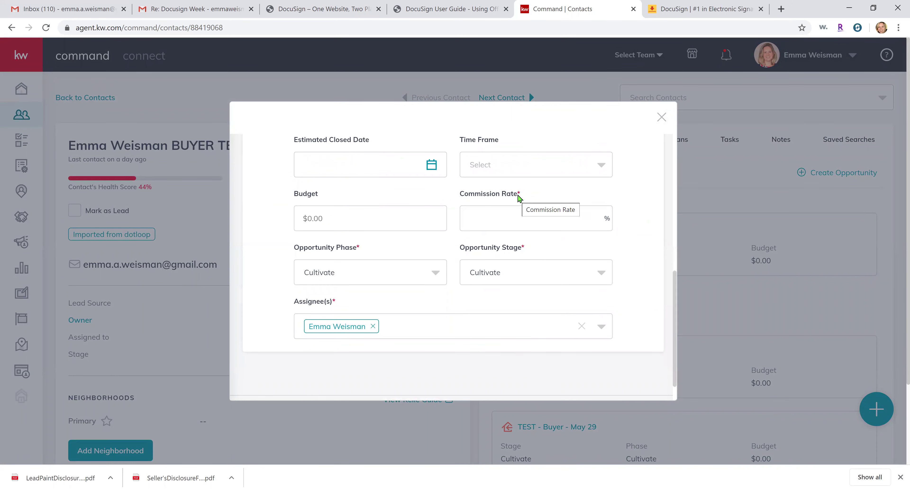
pyautogui.click(504, 224)
pyautogui.write('2.')
pyautogui.press('Tab')
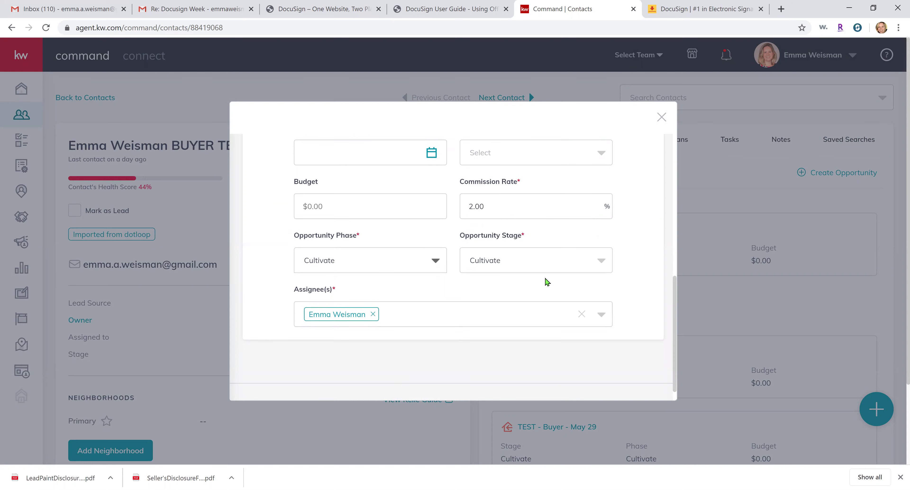
pyautogui.scroll(-2, 544, 280)
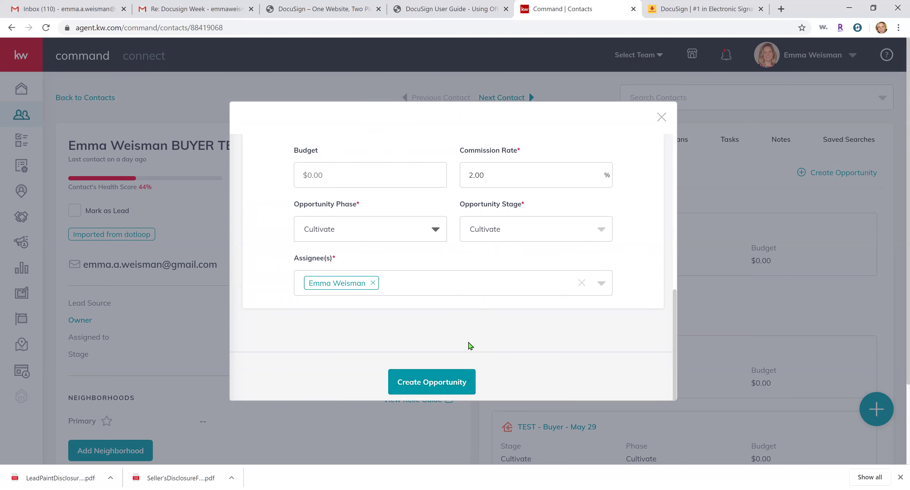
# Save the Buyer opportunity, close its details and return to the Opportunities dashboard
pyautogui.click(455, 384)
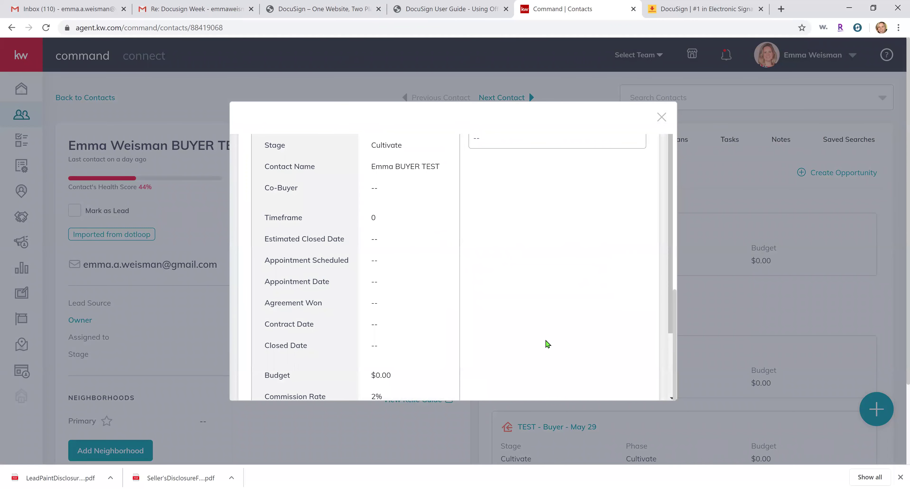
pyautogui.scroll(10, 546, 335)
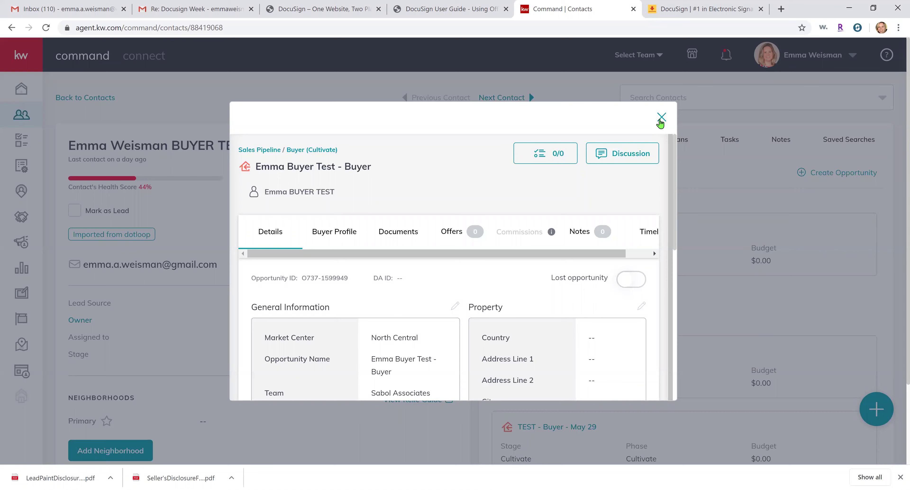
pyautogui.click(660, 119)
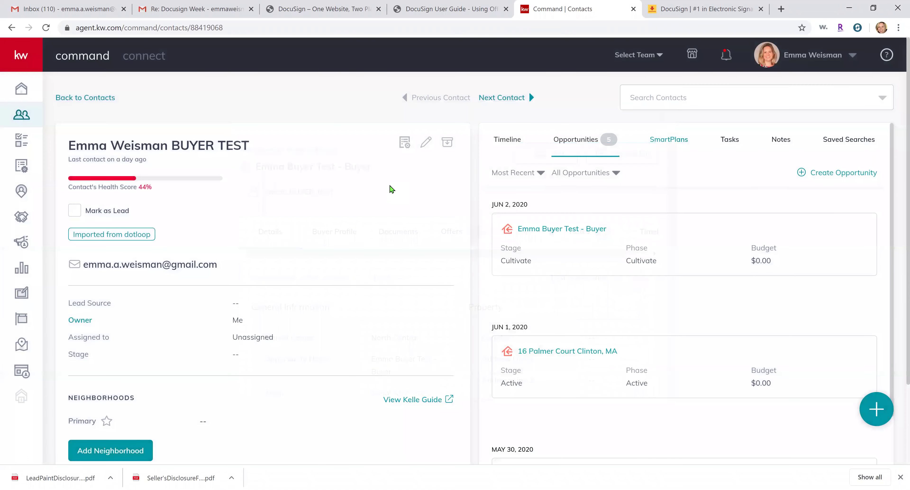
pyautogui.click(21, 216)
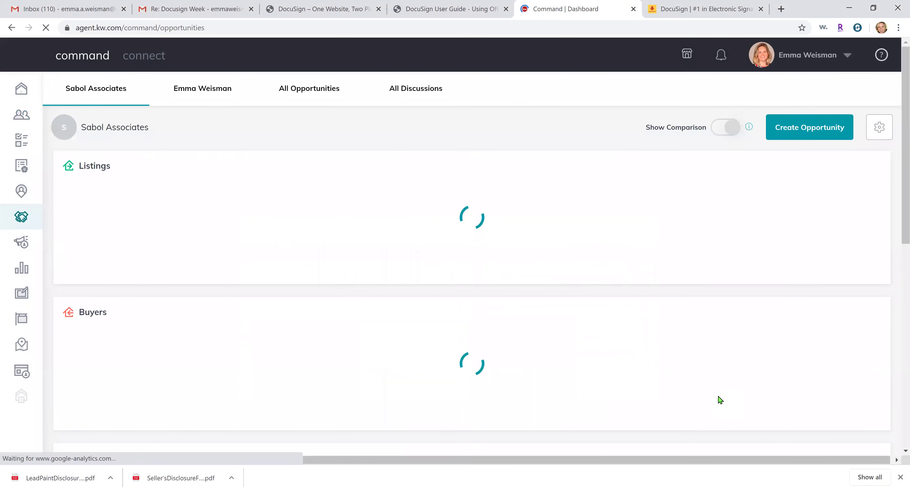
# Open the new Buyer opportunity from the Buyers Cultivate stage list
pyautogui.scroll(-1, 423, 272)
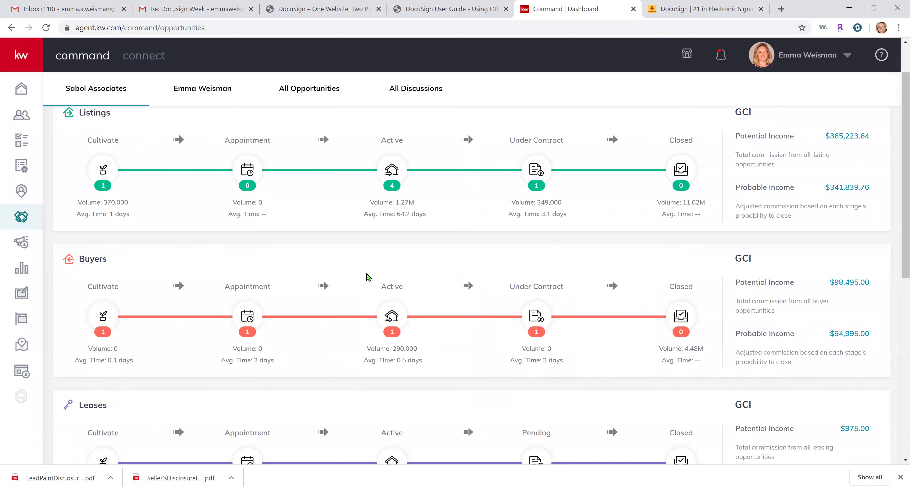
pyautogui.click(96, 316)
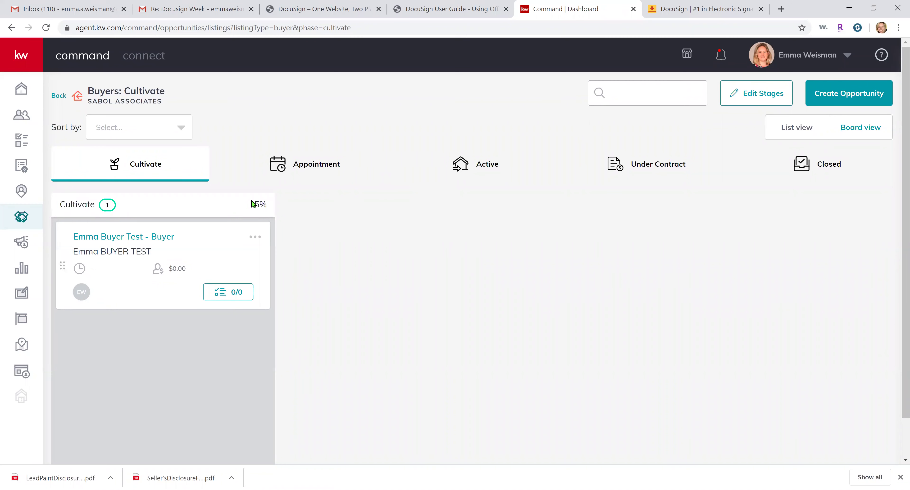
pyautogui.click(59, 96)
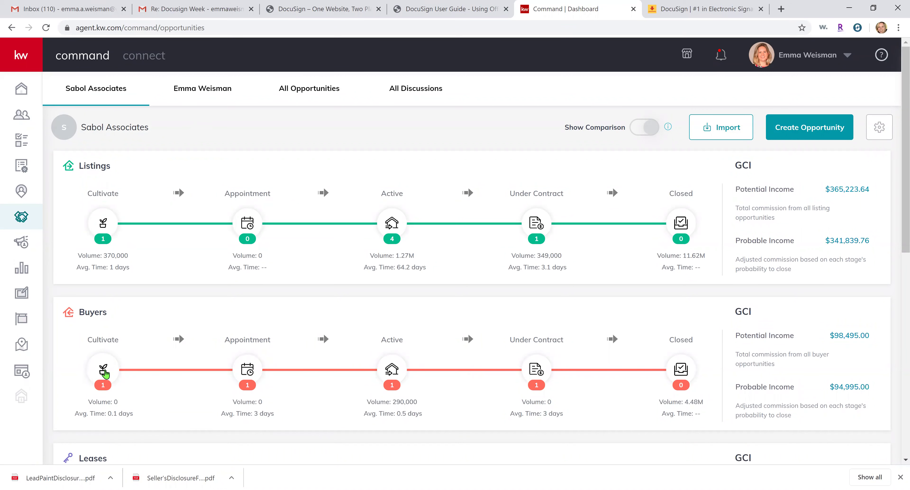
pyautogui.click(104, 373)
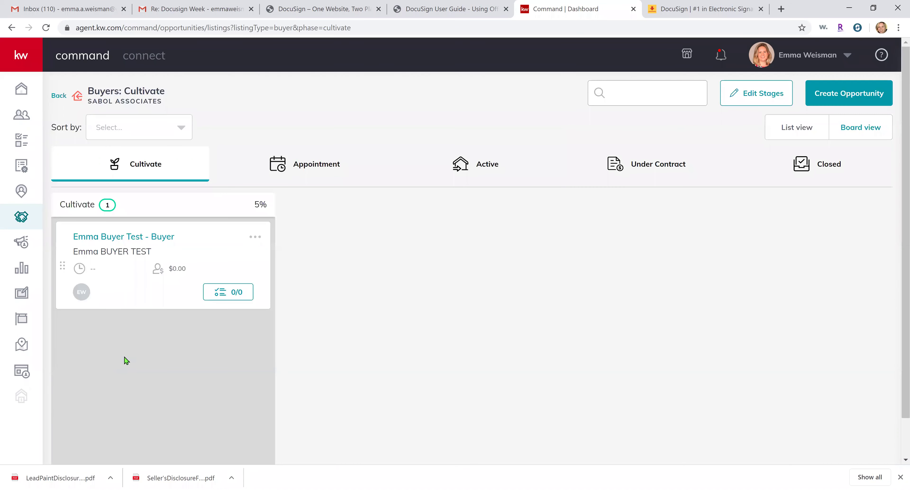
pyautogui.click(152, 242)
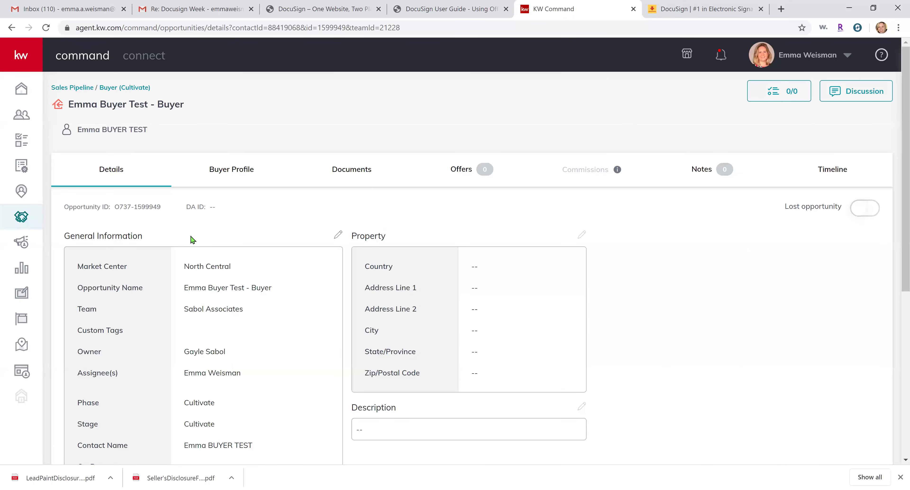
# Review the opportunity's details and contact name, then go to its Documents section
pyautogui.scroll(-6, 194, 237)
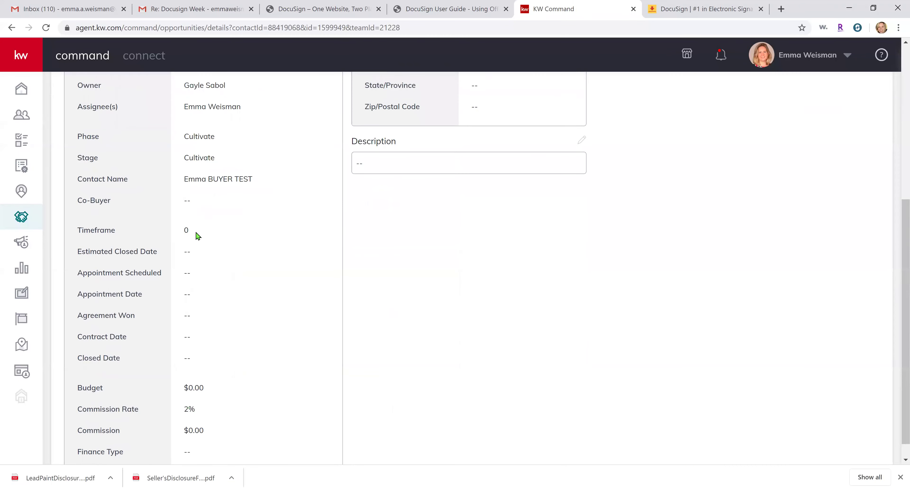
pyautogui.scroll(5, 197, 236)
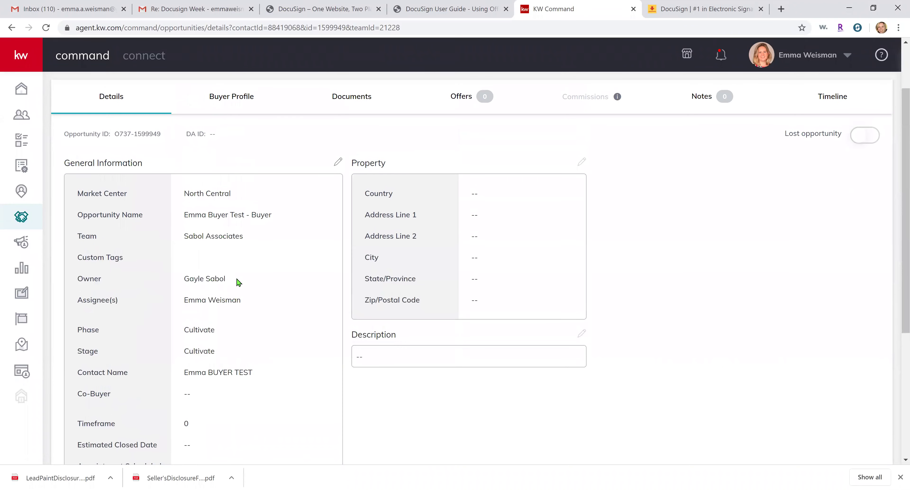
pyautogui.tripleClick(222, 374)
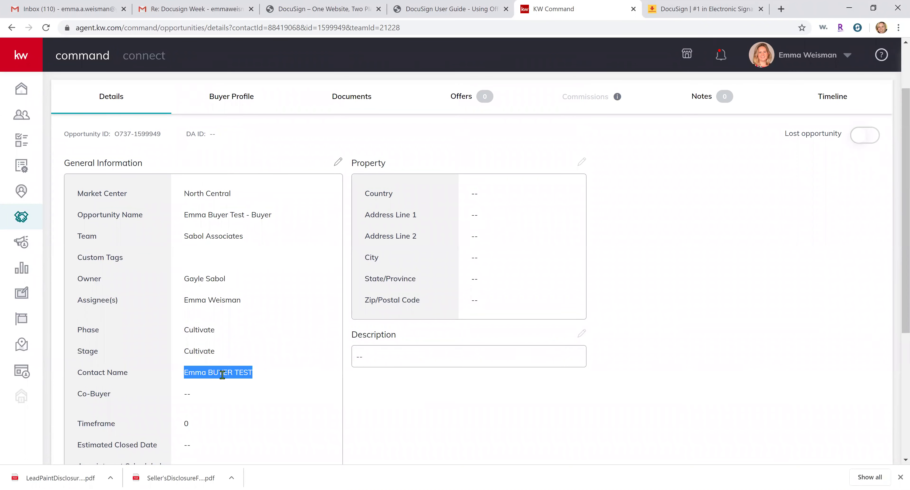
pyautogui.scroll(1, 222, 375)
pyautogui.click(369, 153)
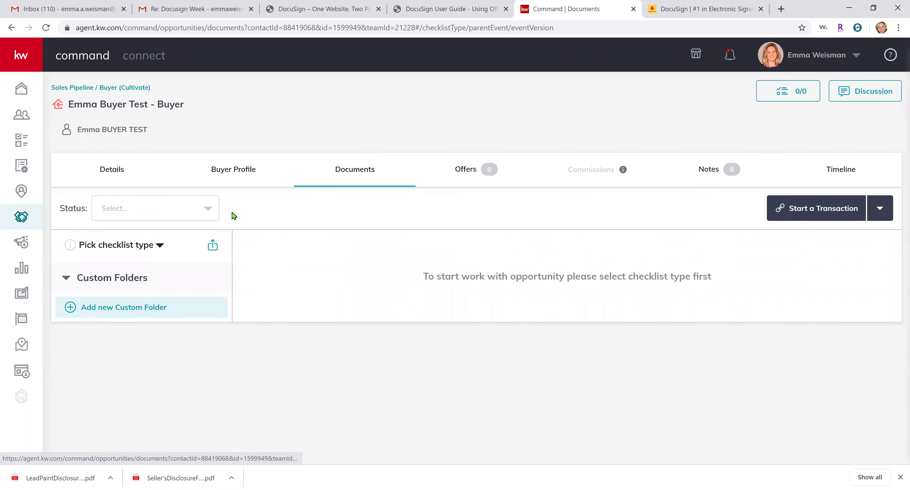
# Apply the MA-Residential Buyer checklist, check the Start a Transaction options, and return to Buyers: Cultivate
pyautogui.click(156, 249)
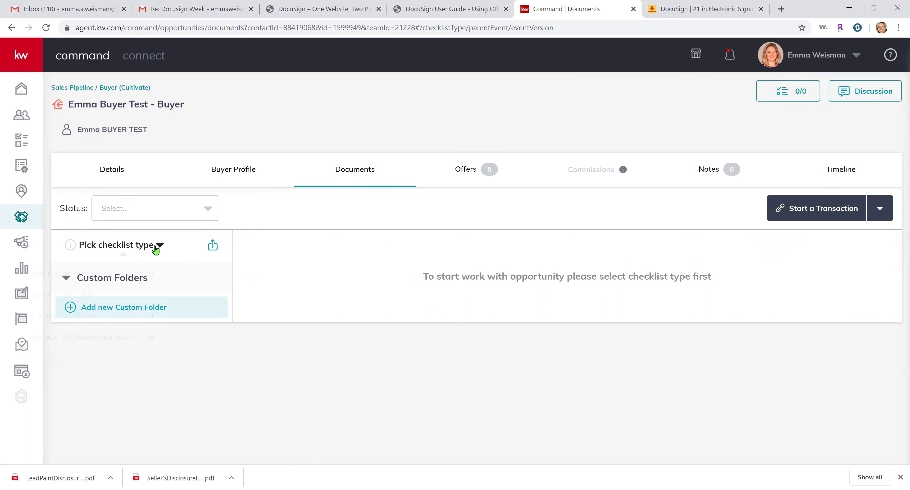
pyautogui.click(79, 283)
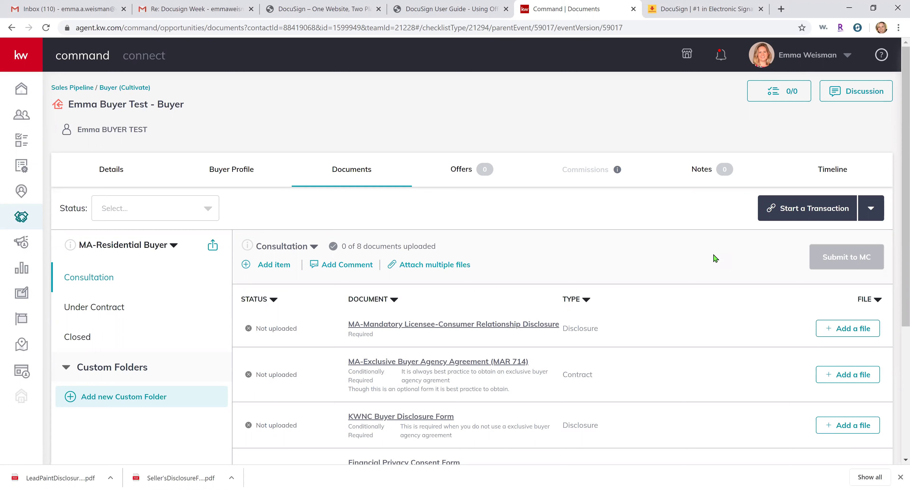
pyautogui.click(871, 217)
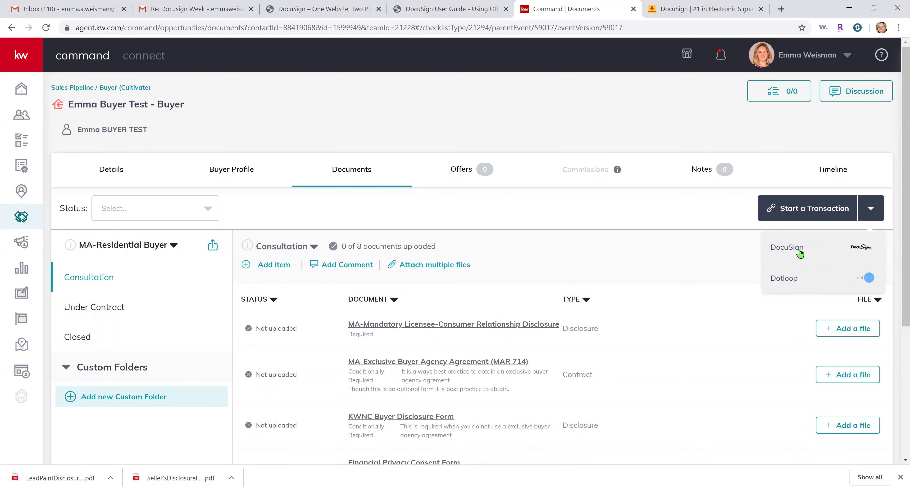
pyautogui.click(108, 87)
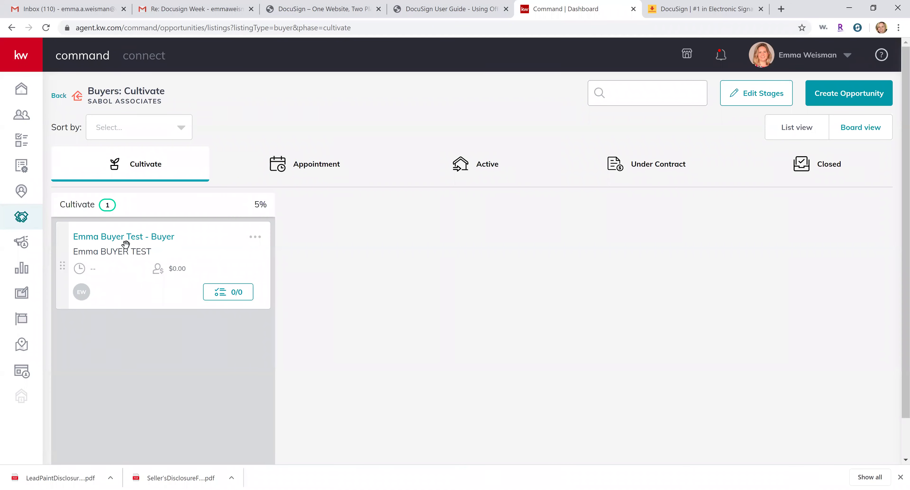
pyautogui.moveTo(126, 244); pyautogui.dragTo(433, 163)
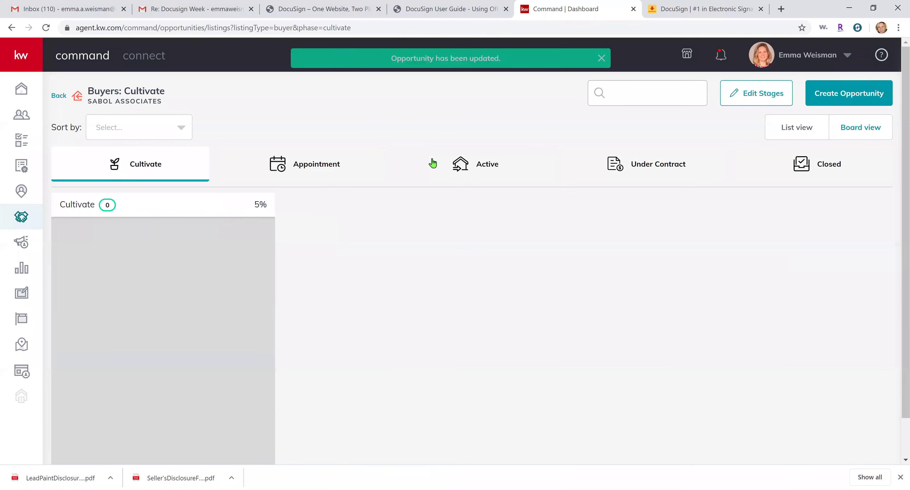
pyautogui.click(466, 164)
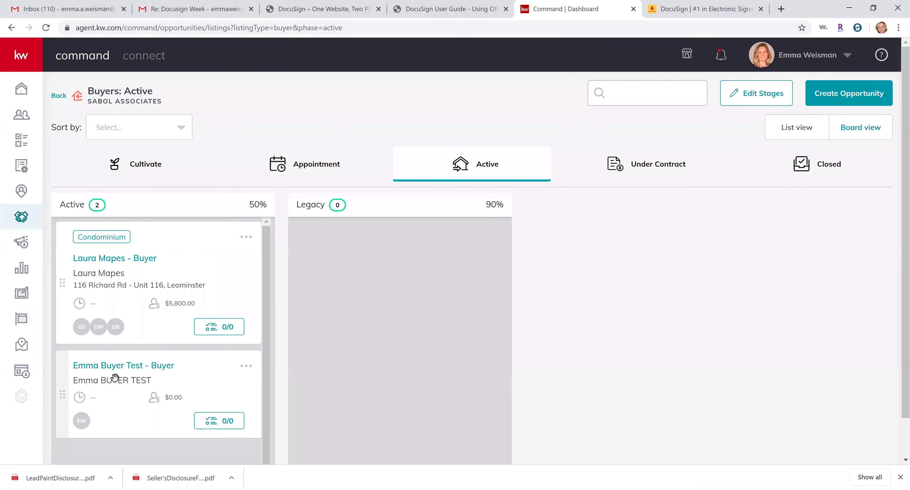
pyautogui.moveTo(115, 377); pyautogui.dragTo(159, 163)
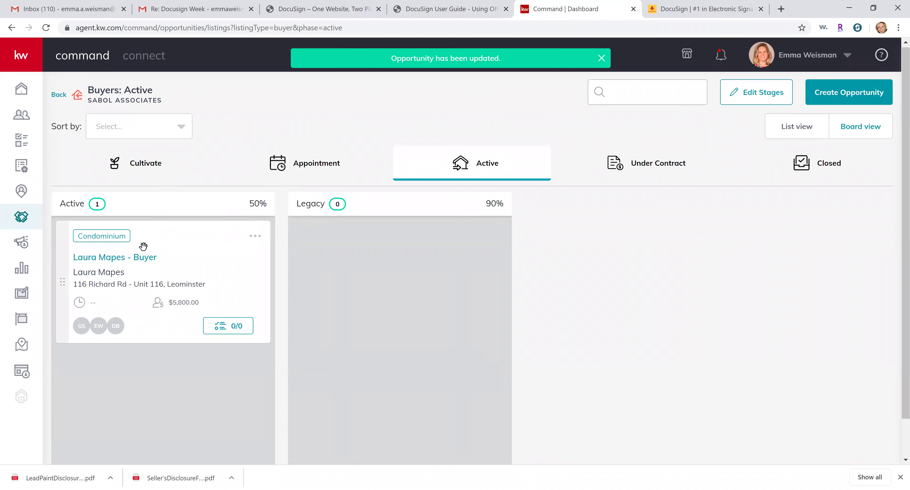
pyautogui.click(158, 162)
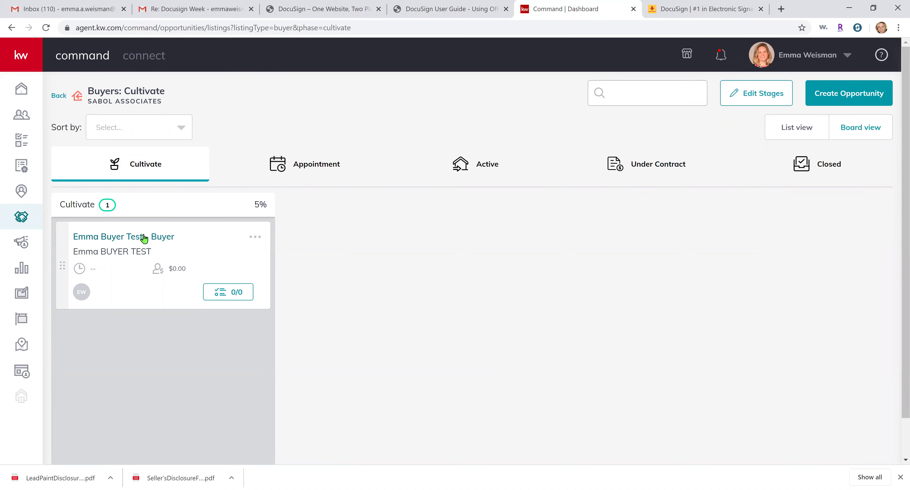
# Reopen the buyer opportunity's Documents tab and expand its MA-Residential Buyer checklist
pyautogui.click(144, 238)
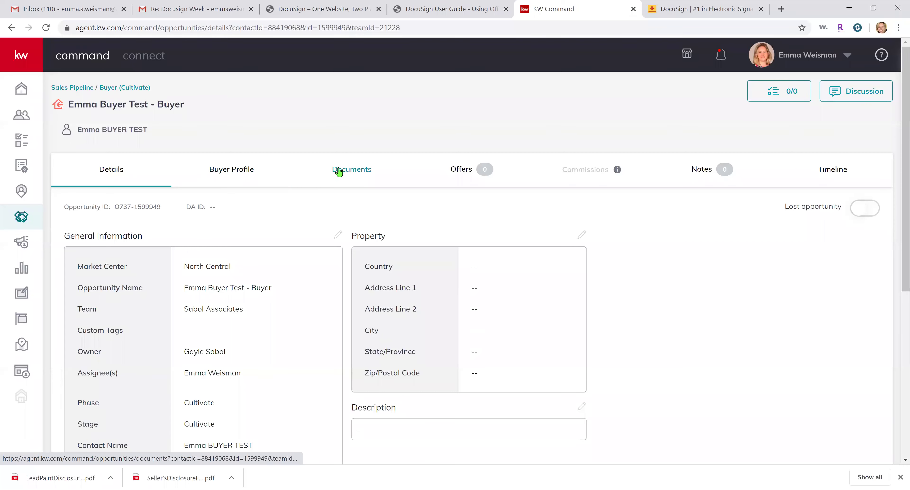
pyautogui.click(350, 176)
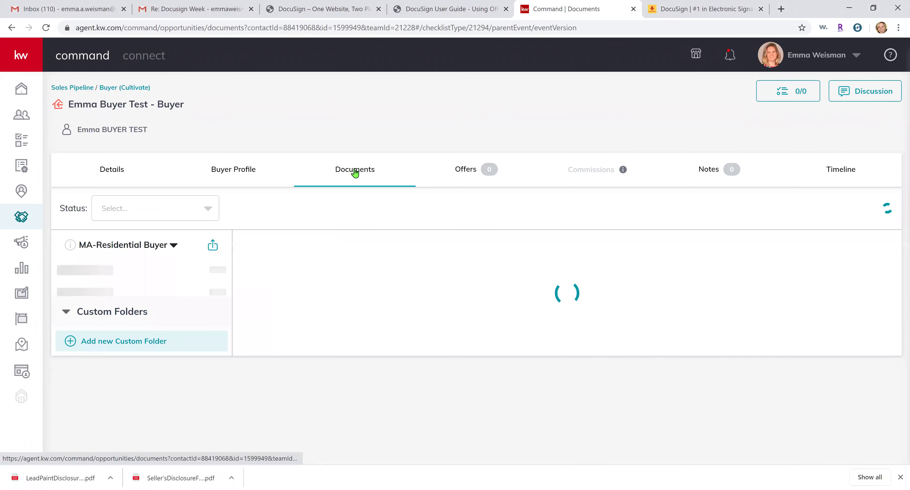
pyautogui.click(172, 246)
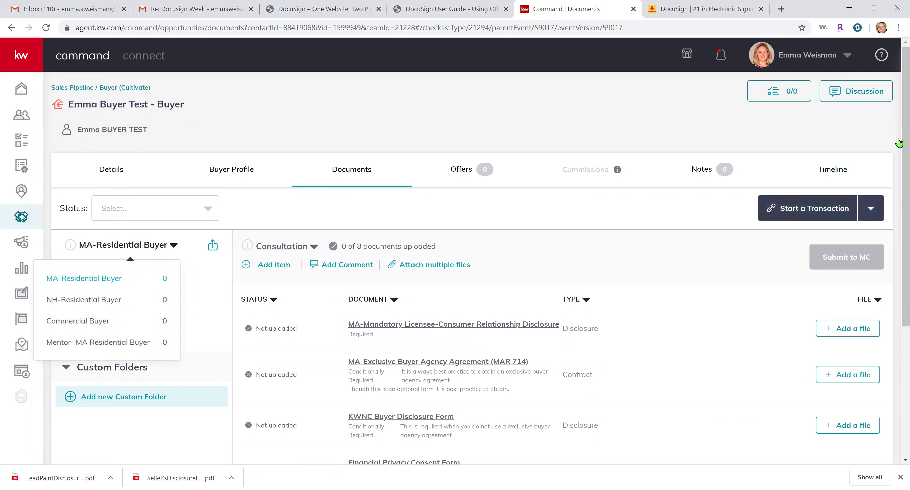
# Start a DocuSign transaction, assign the agent as Buyer Agent 1, and confirm the sync
pyautogui.click(876, 210)
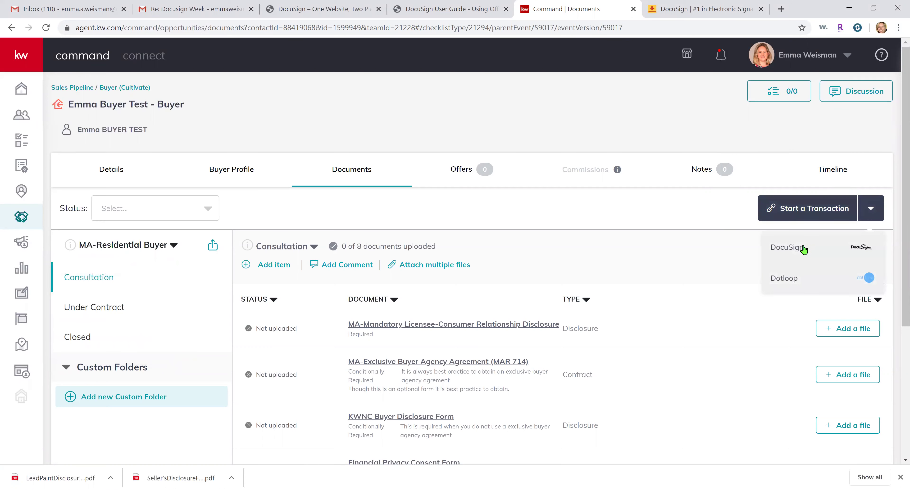
pyautogui.click(803, 249)
pyautogui.click(362, 236)
pyautogui.click(368, 289)
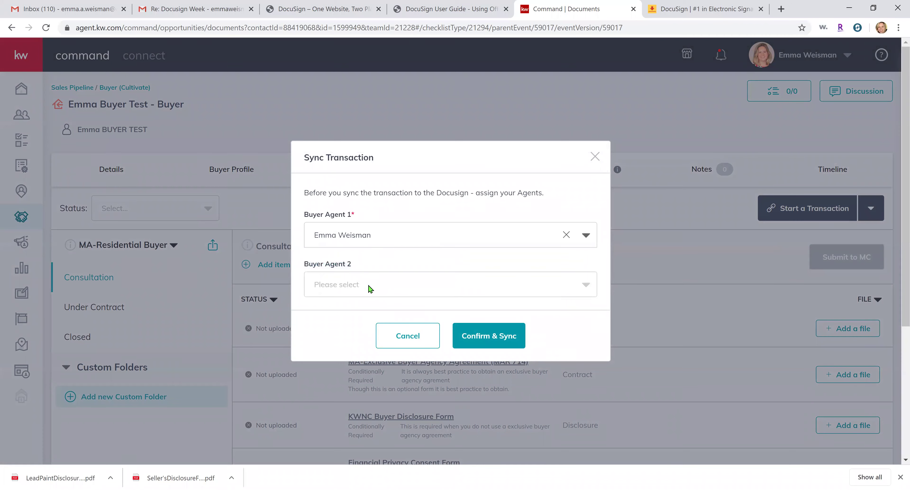
pyautogui.click(487, 343)
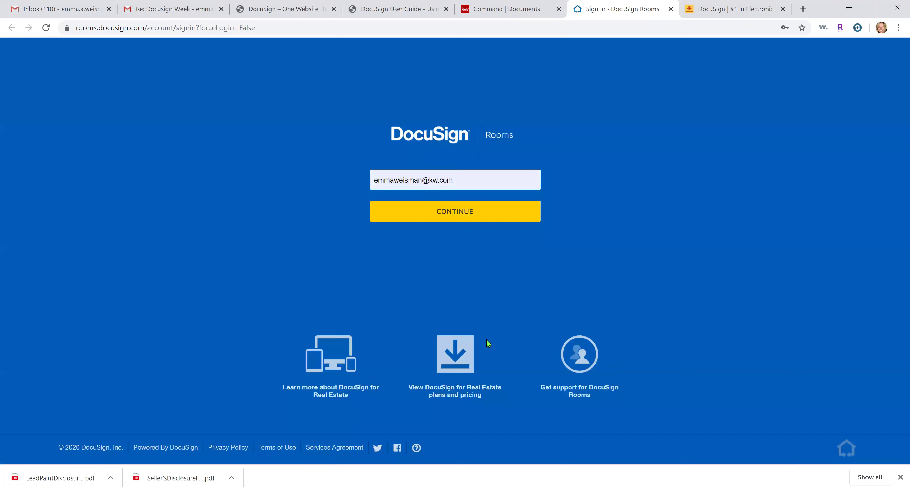
# Sign in to DocuSign Rooms, dismiss the password warning, and switch back to KW Command
pyautogui.click(462, 217)
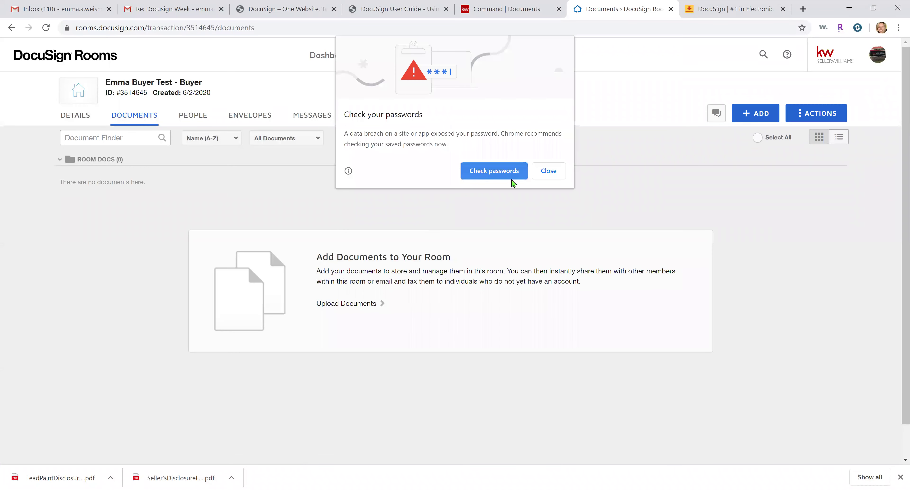
pyautogui.click(540, 169)
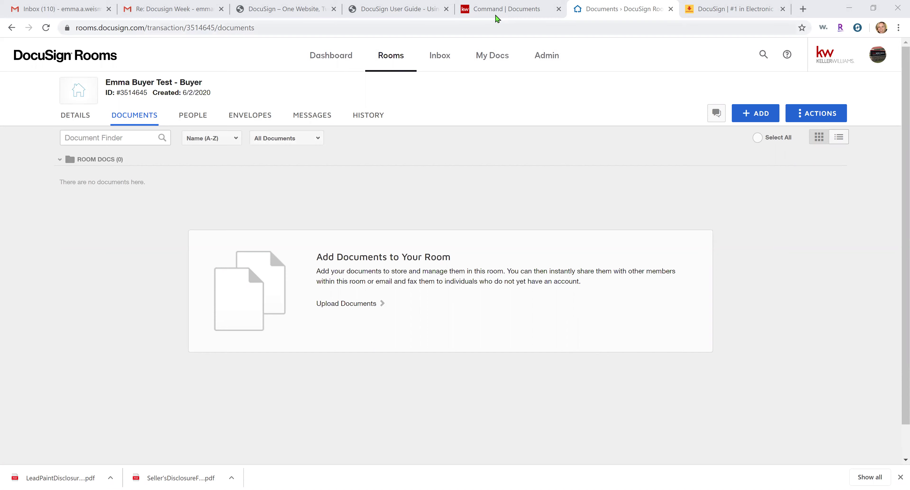
pyautogui.click(508, 9)
# Open the synced transaction room in DocuSign Rooms, check its title, then return to KW Command
pyautogui.click(851, 217)
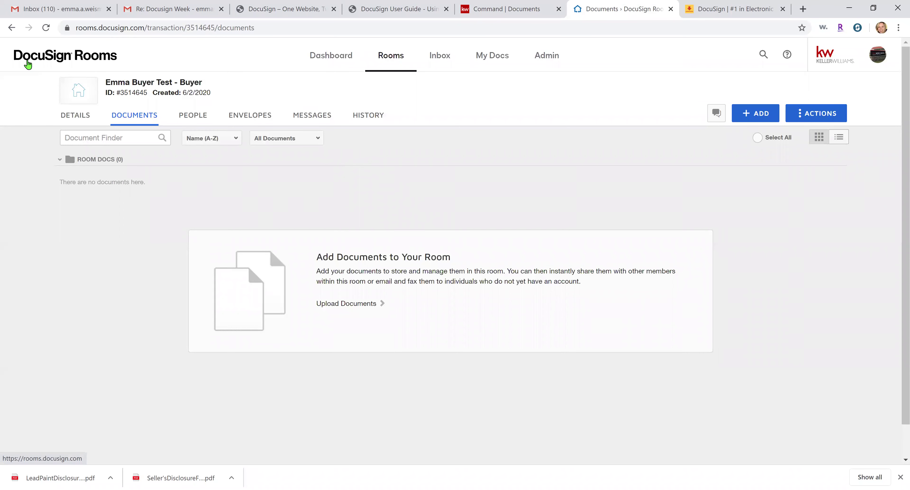
pyautogui.moveTo(131, 57); pyautogui.dragTo(46, 60)
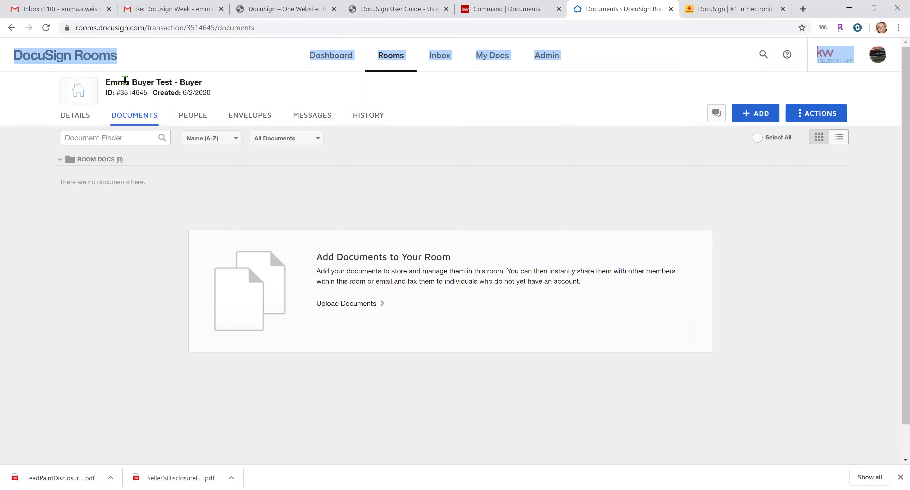
pyautogui.click(135, 82)
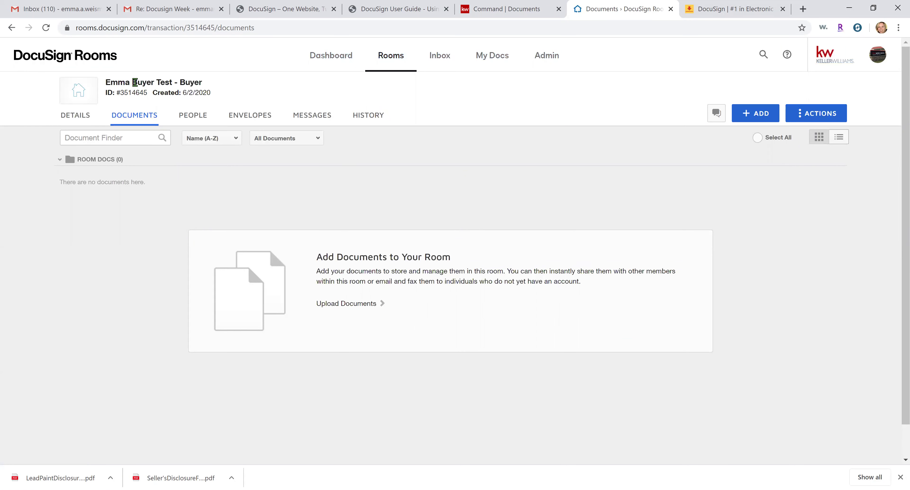
pyautogui.tripleClick(150, 82)
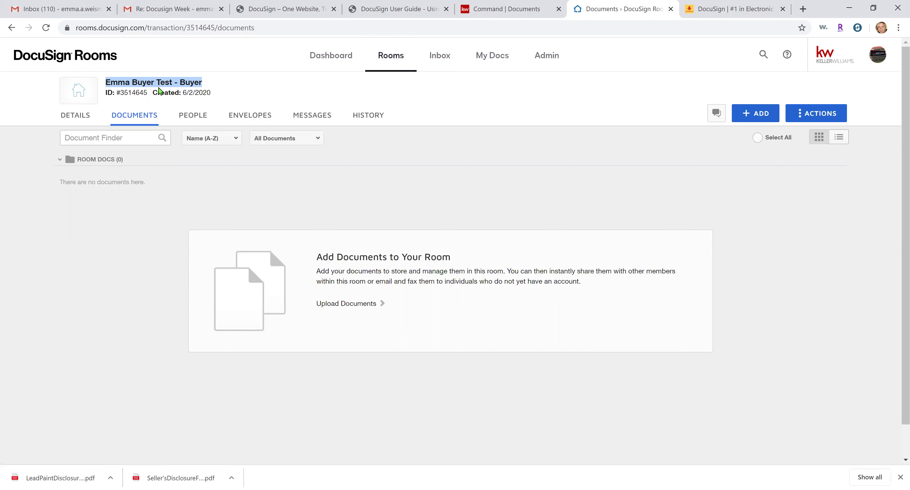
pyautogui.click(507, 8)
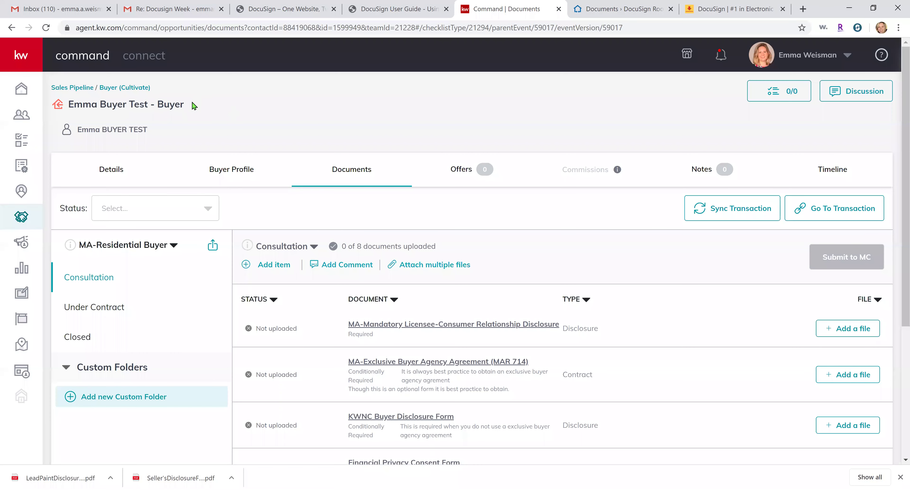
# Compare the opportunity's buyer name with the DocuSign Rooms room's documents page
pyautogui.moveTo(148, 108); pyautogui.dragTo(73, 106)
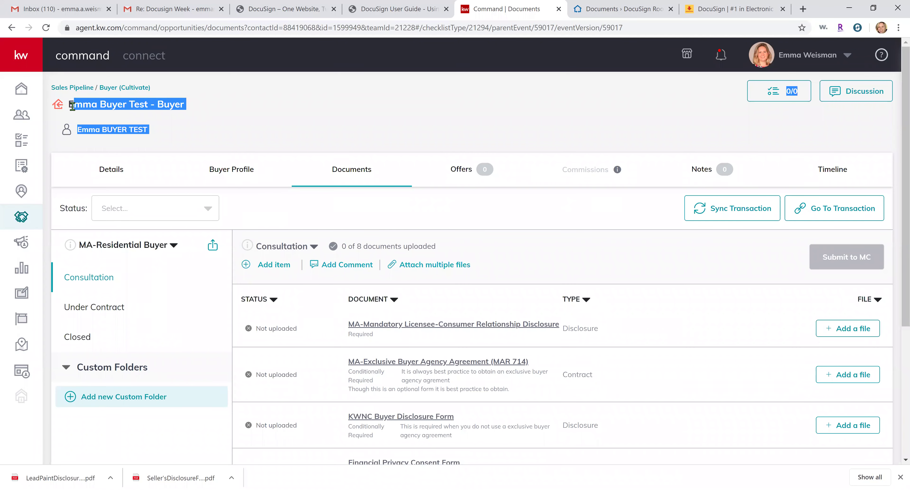
pyautogui.click(622, 11)
pyautogui.click(374, 187)
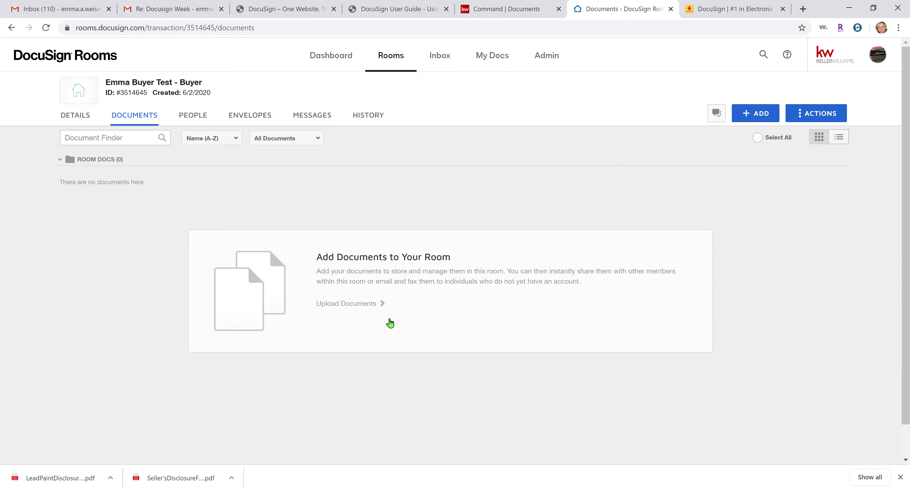
# Open the room's Details tab and check the synced Buyer 1 name and email
pyautogui.click(88, 118)
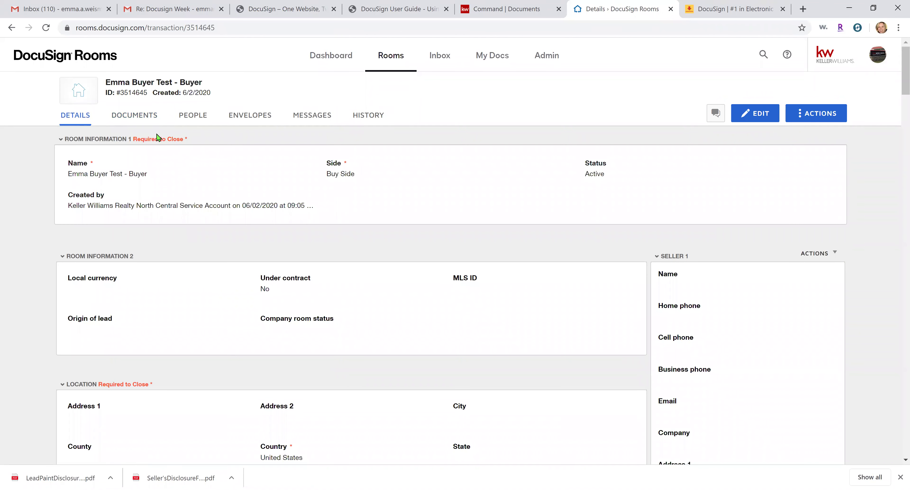
pyautogui.scroll(-3, 324, 224)
pyautogui.scroll(3, 336, 246)
pyautogui.scroll(-3, 205, 197)
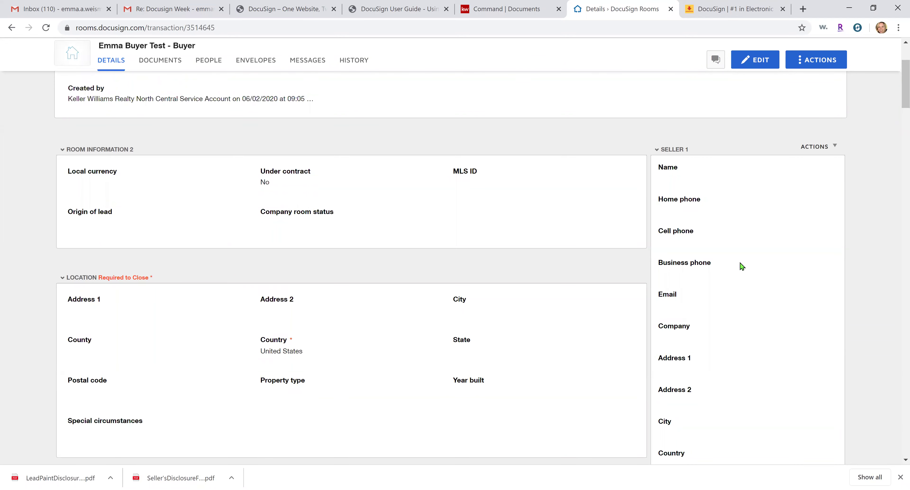
pyautogui.scroll(-18, 742, 267)
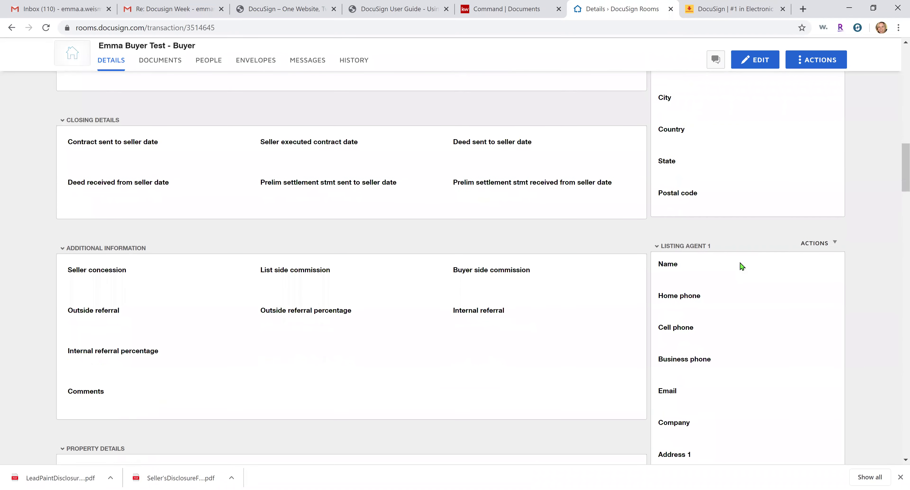
pyautogui.scroll(-10, 742, 267)
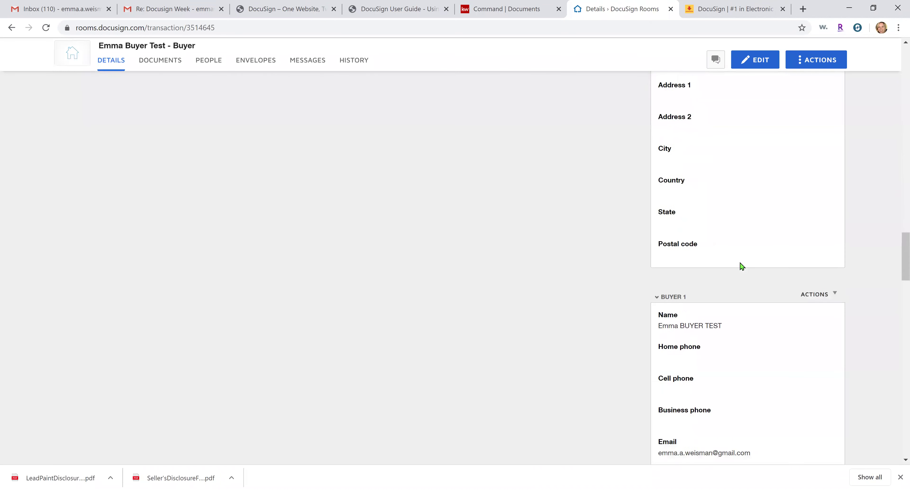
pyautogui.scroll(-2, 742, 267)
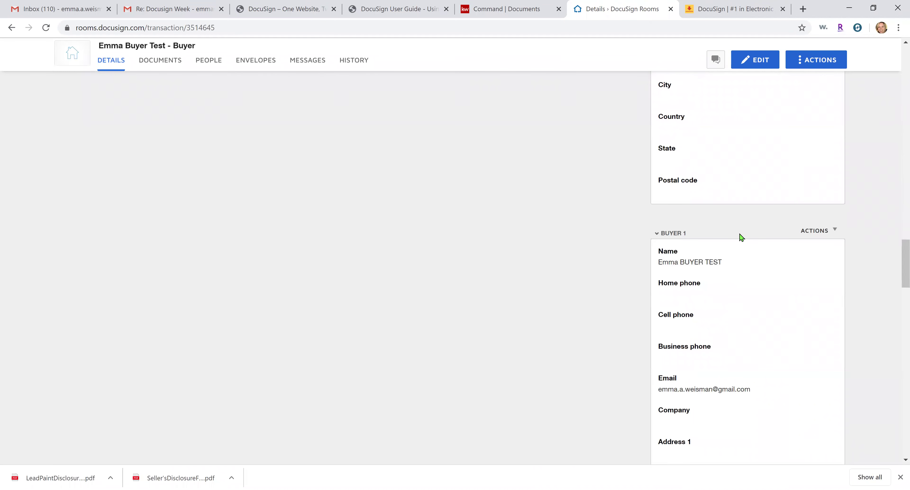
pyautogui.scroll(-2, 697, 263)
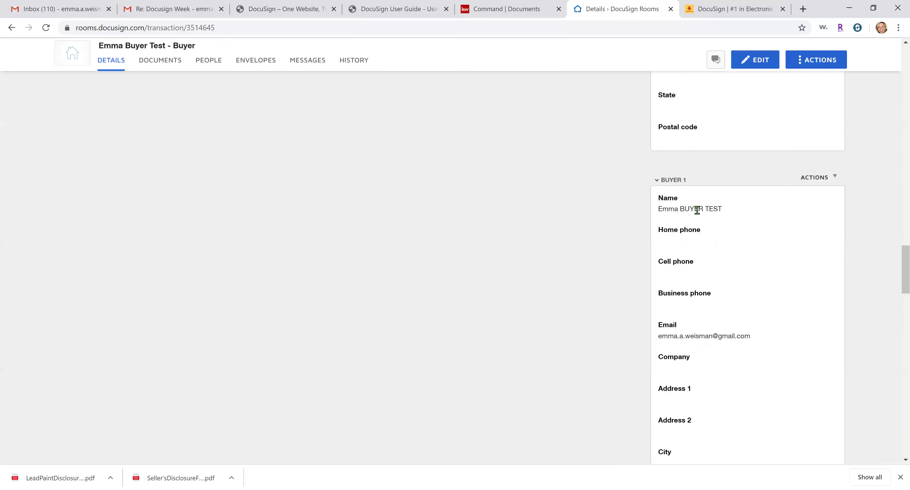
pyautogui.tripleClick(697, 210)
pyautogui.tripleClick(686, 334)
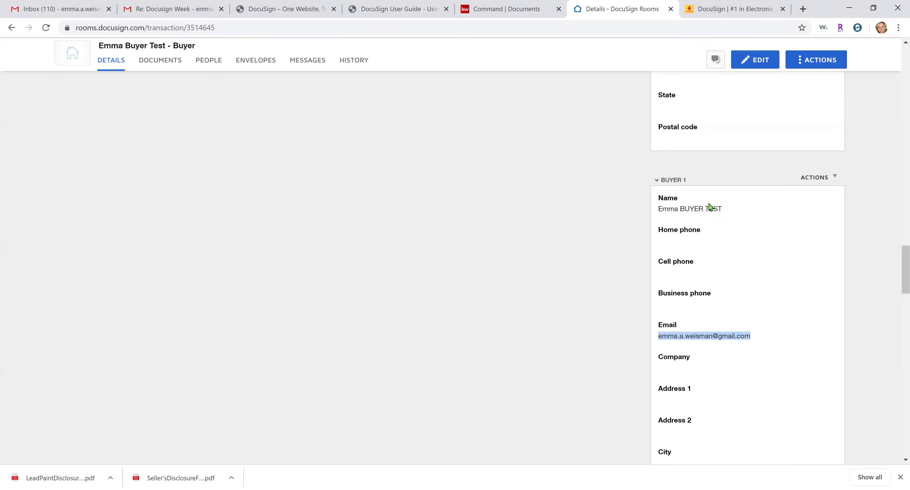
# Check the Buyer Agent 1 name and email, then scroll back to the top
pyautogui.scroll(-10, 710, 206)
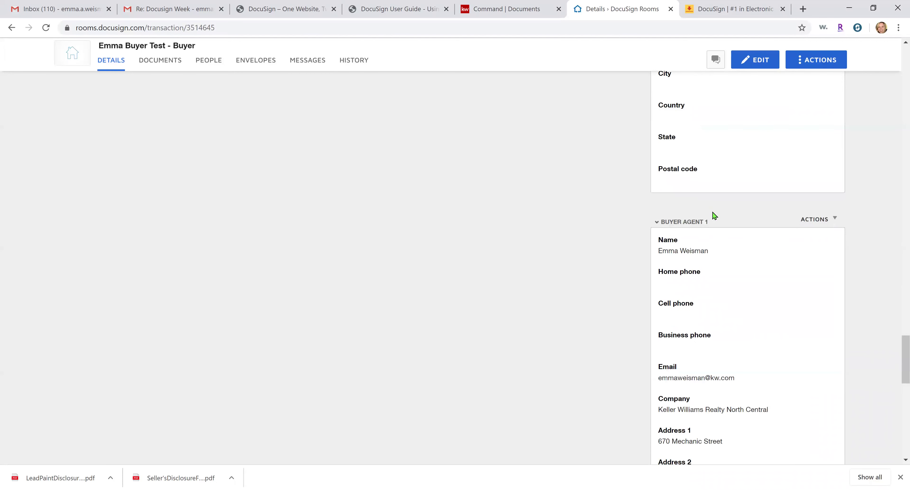
pyautogui.tripleClick(688, 248)
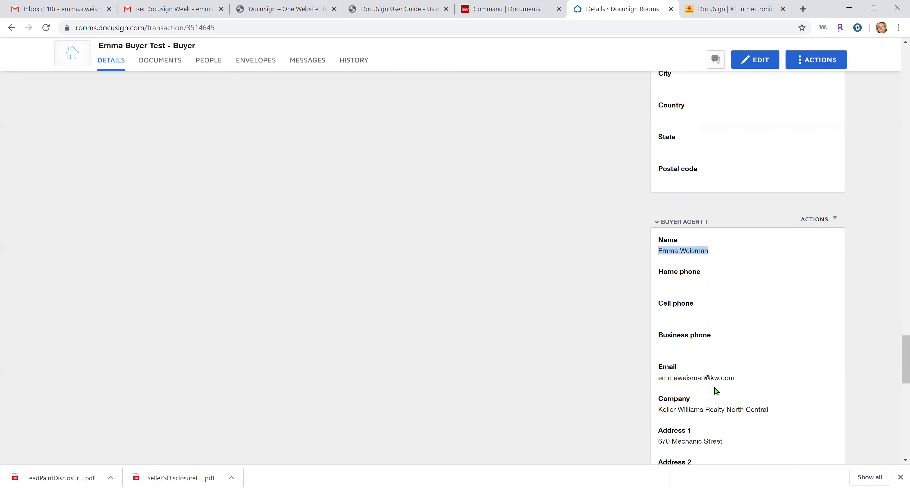
pyautogui.tripleClick(716, 378)
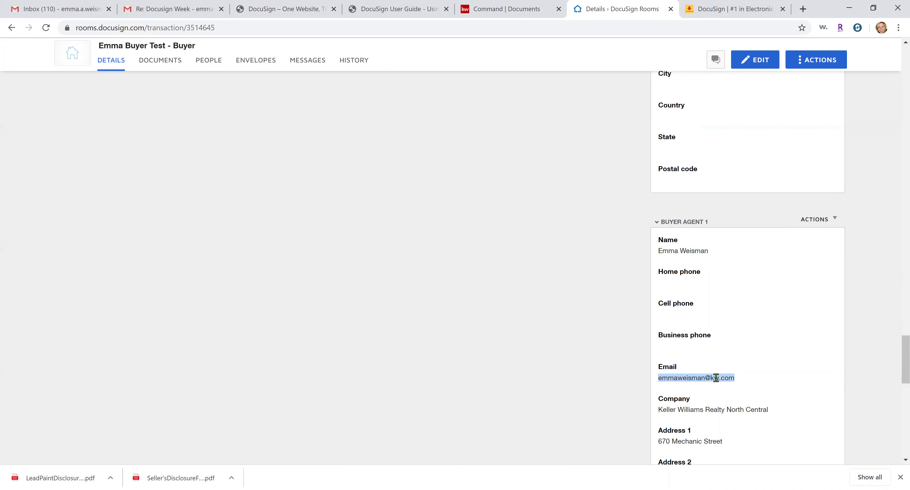
pyautogui.click(592, 363)
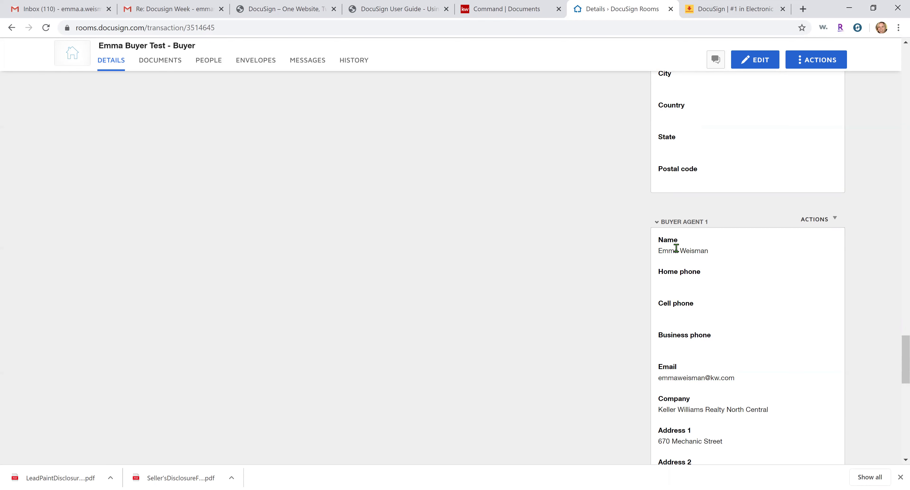
pyautogui.tripleClick(675, 252)
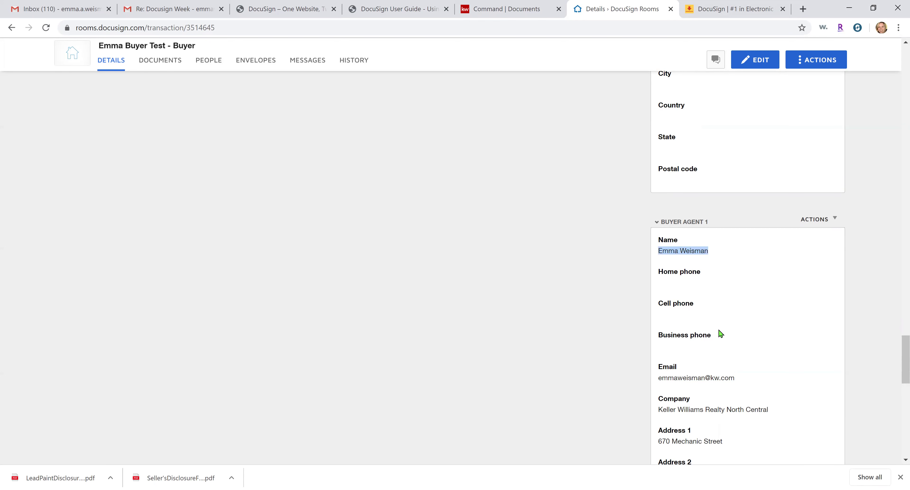
pyautogui.click(863, 317)
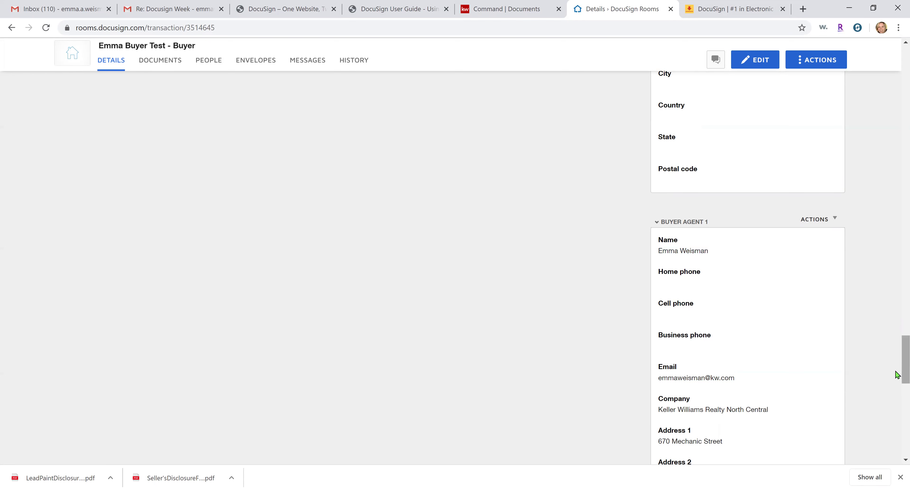
pyautogui.moveTo(899, 371); pyautogui.dragTo(901, 72)
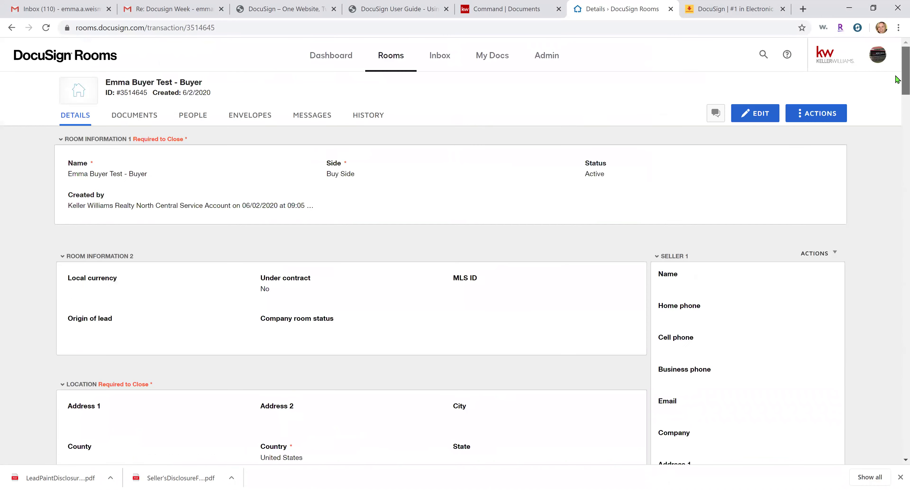
# Show the buyer room's People tab: admin, market center administrator owner and agent as Agent Owner
pyautogui.click(128, 121)
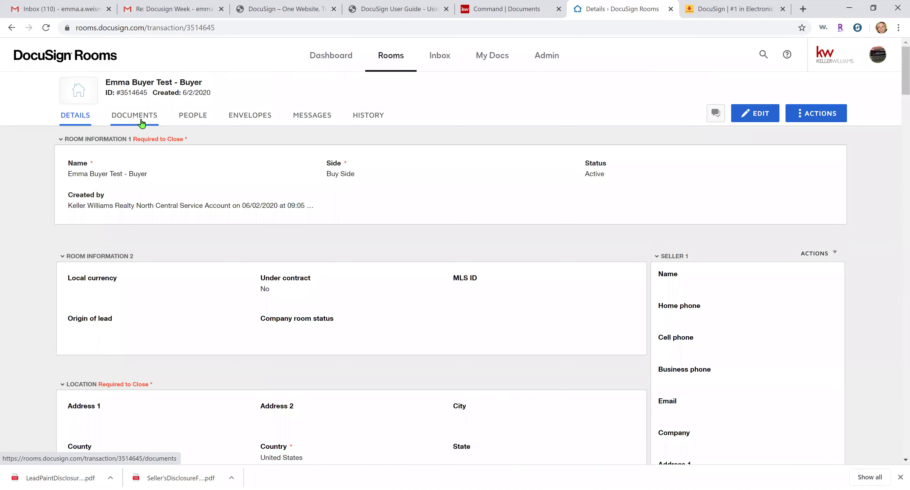
pyautogui.click(204, 119)
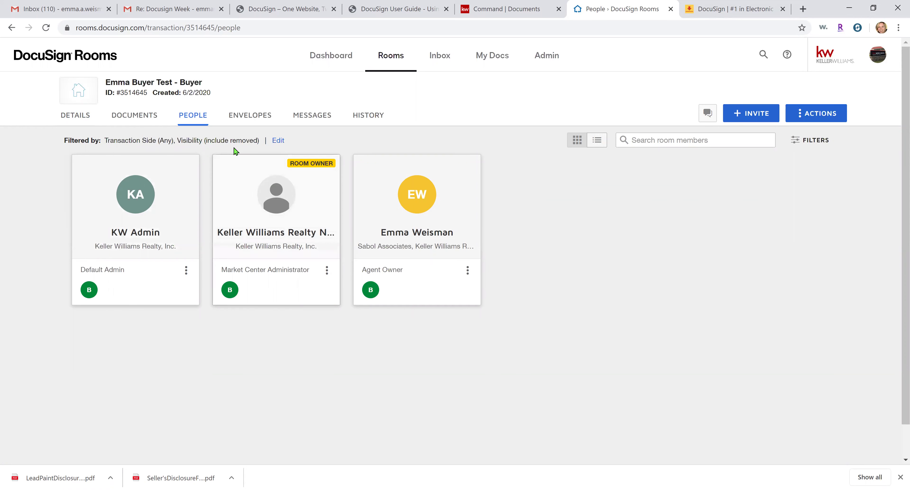
# Show the room's empty Envelopes tab and list its actions: Export room summary, Add existing envelopes, Close room
pyautogui.click(237, 119)
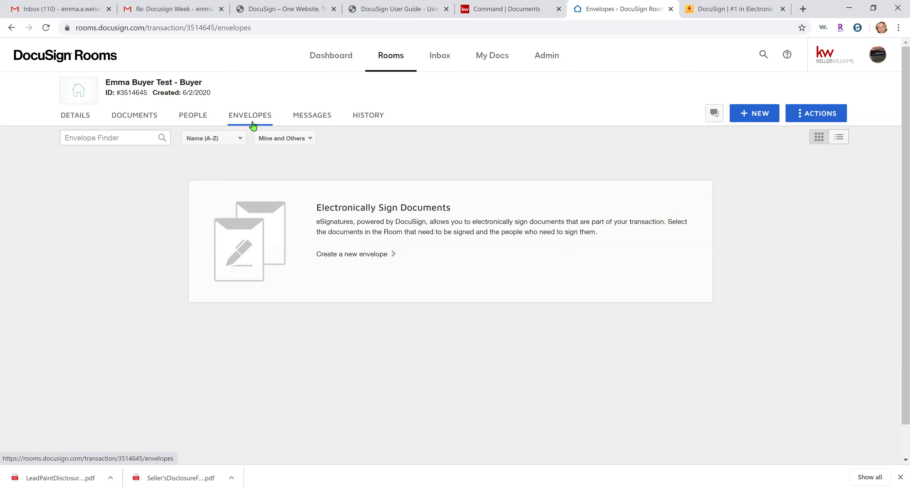
pyautogui.click(796, 117)
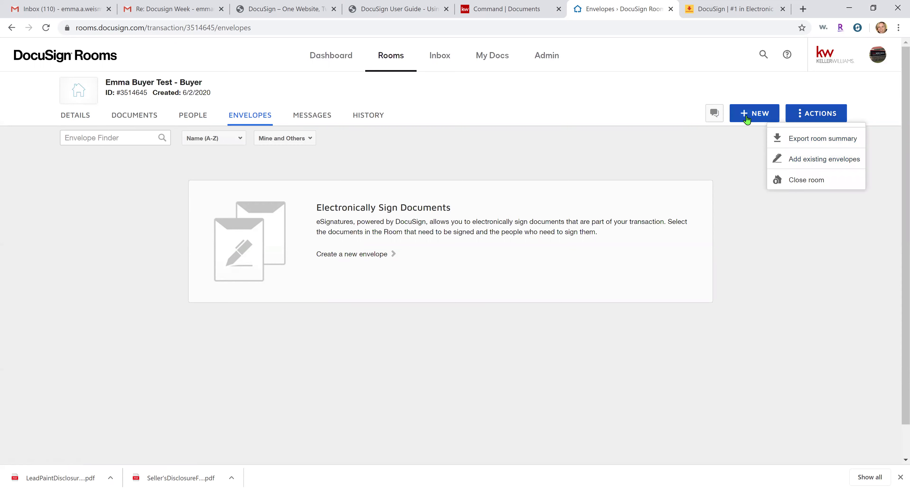
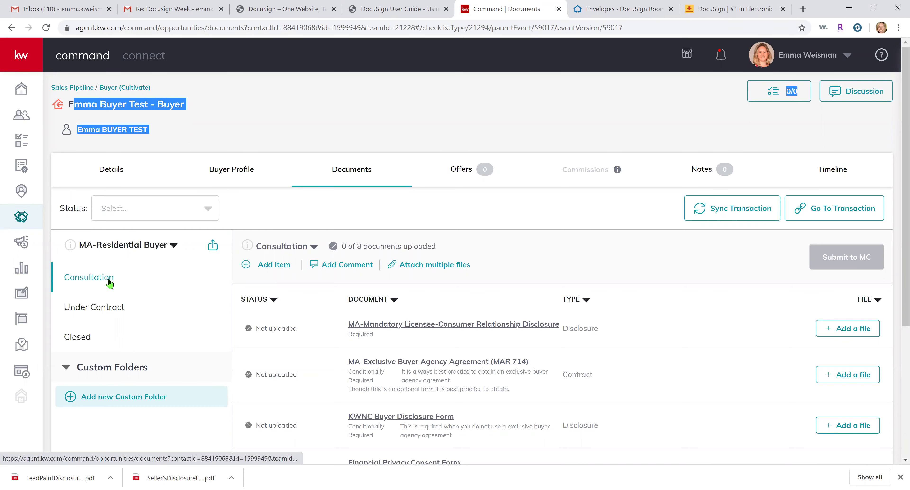
# Return to the Offer - 123 Main St envelope and browse My Templates and Shared with Me templates
pyautogui.click(590, 4)
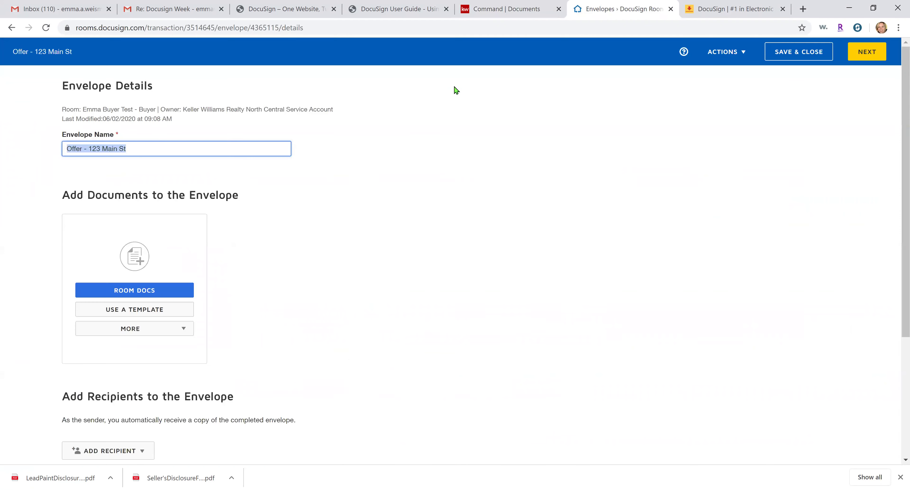
pyautogui.click(369, 195)
pyautogui.scroll(-2, 334, 211)
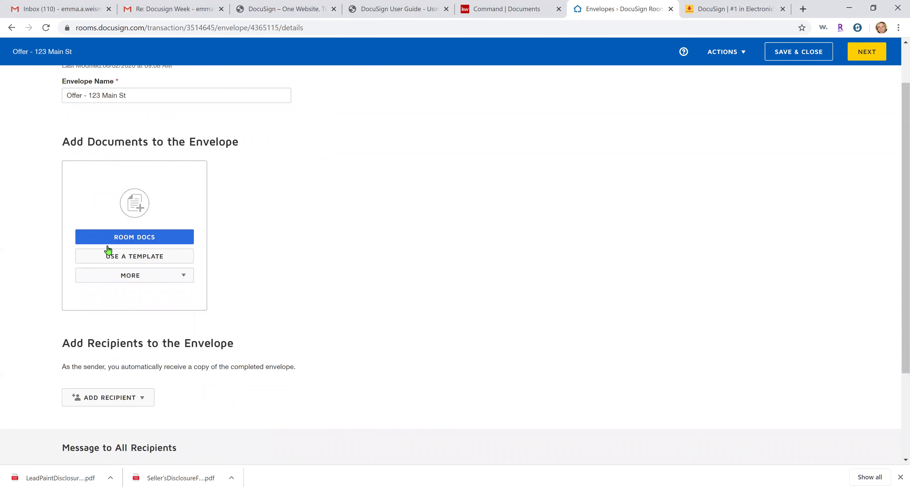
pyautogui.click(158, 261)
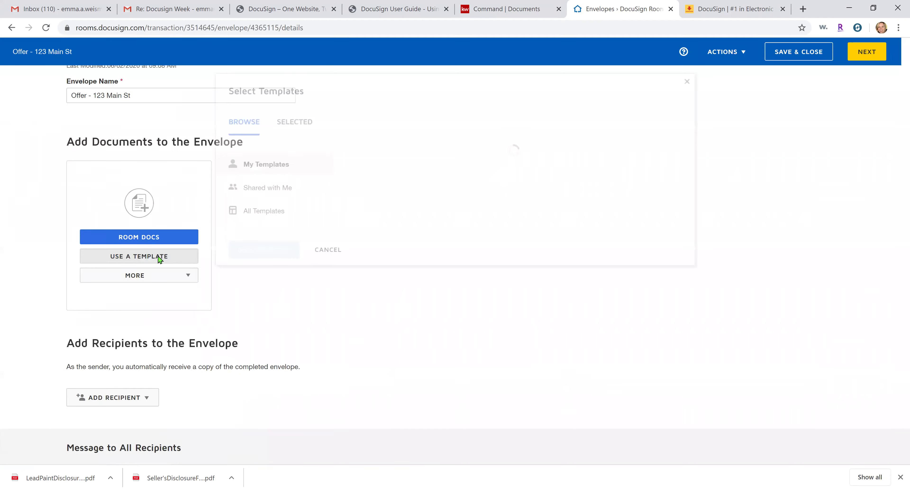
pyautogui.click(258, 179)
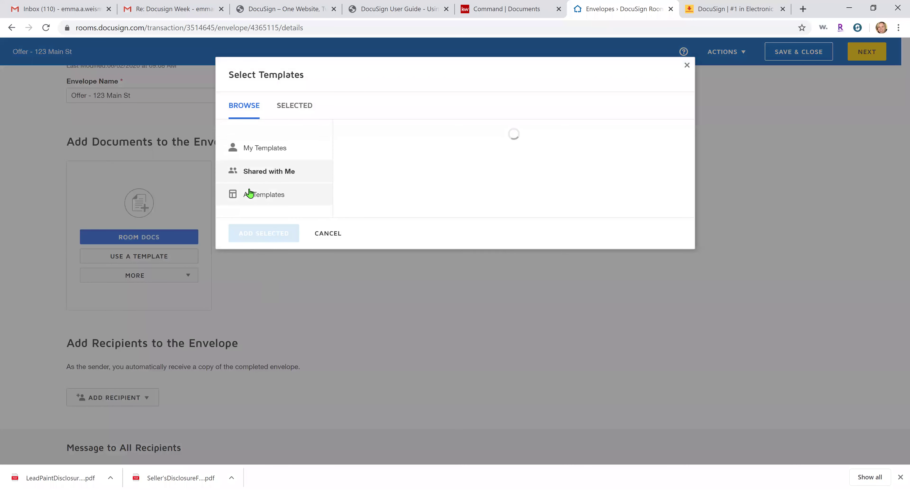
pyautogui.click(277, 152)
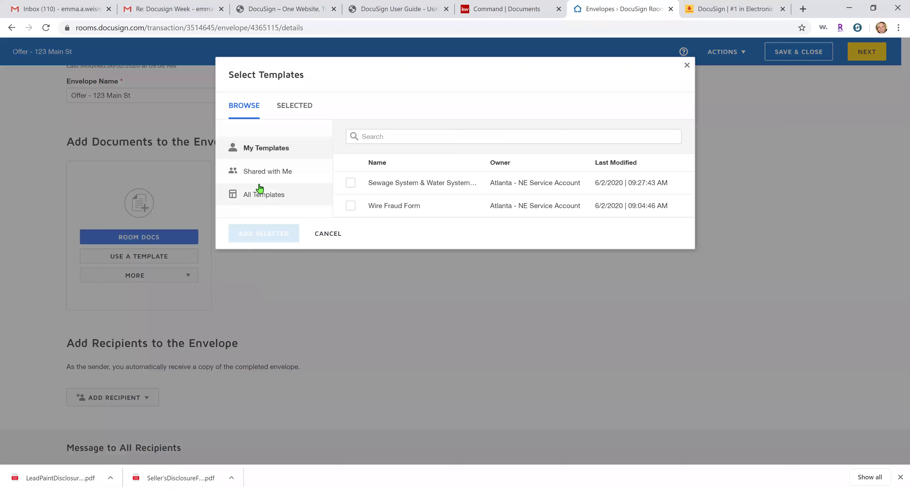
pyautogui.click(265, 180)
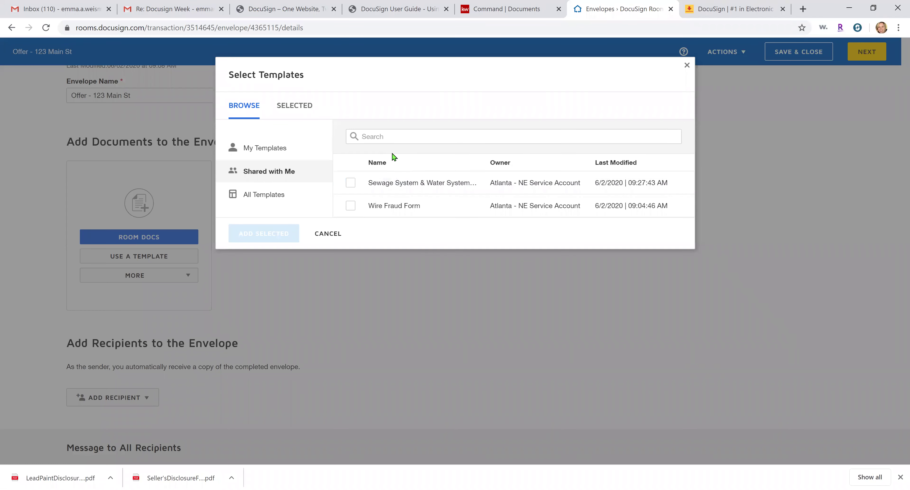
# Try searching the shared templates, then reopen the picker and cancel without adding any
pyautogui.click(396, 141)
pyautogui.click(282, 166)
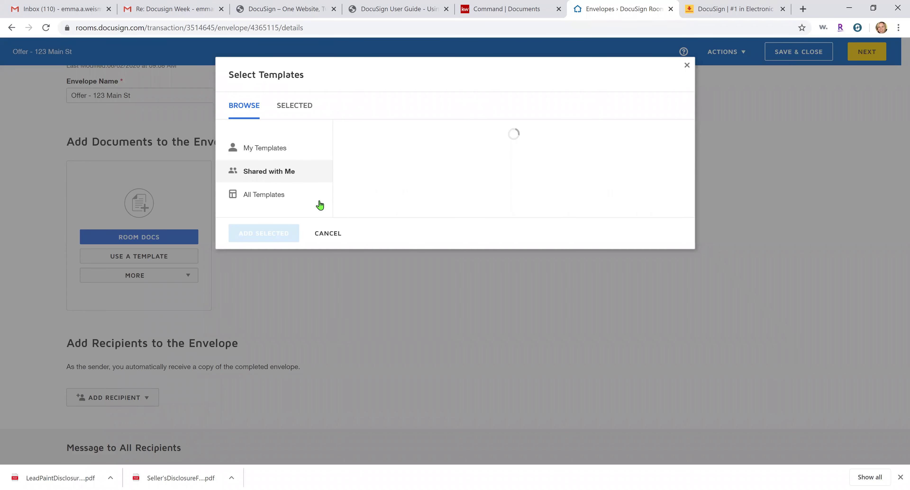
pyautogui.click(309, 237)
pyautogui.click(157, 256)
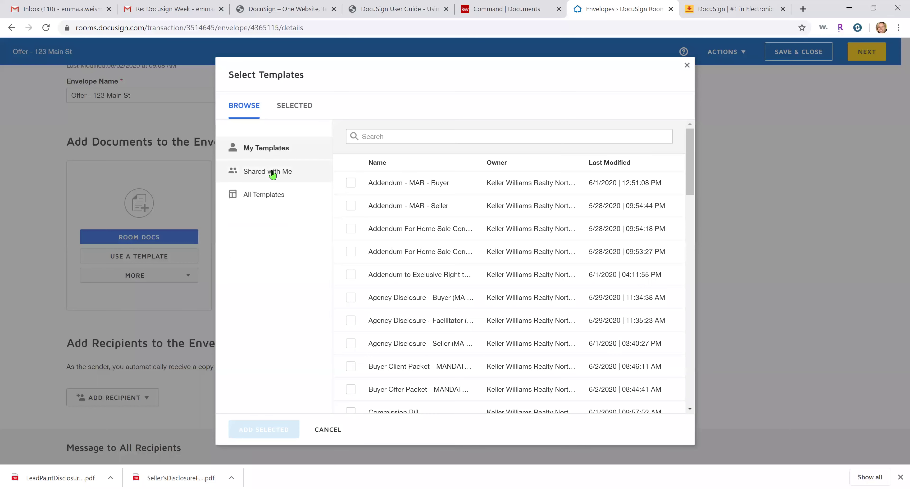
pyautogui.click(272, 174)
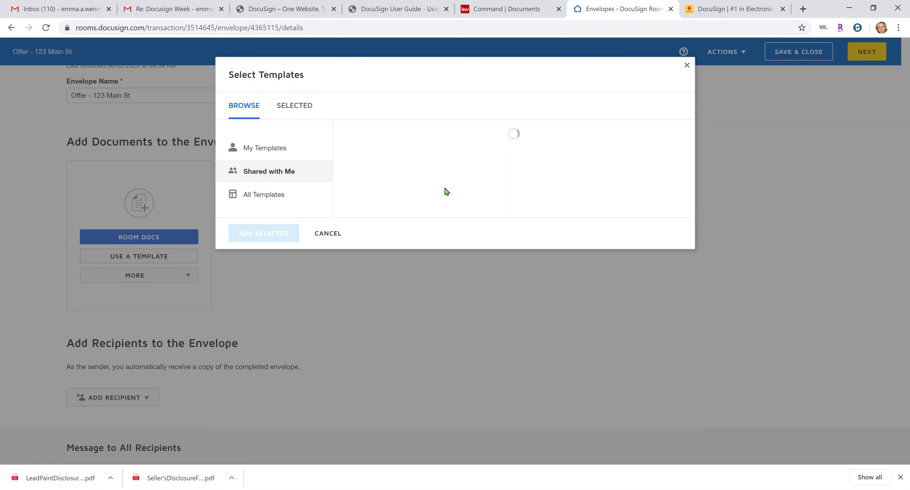
pyautogui.click(419, 135)
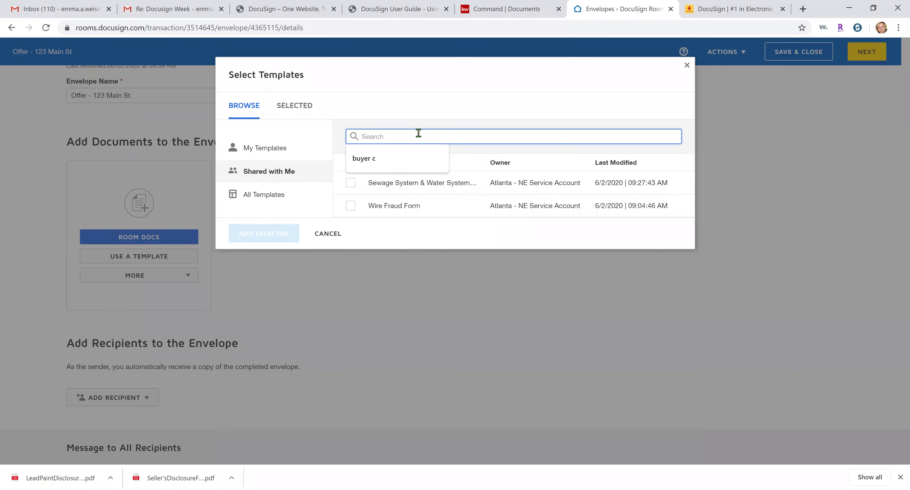
pyautogui.click(320, 234)
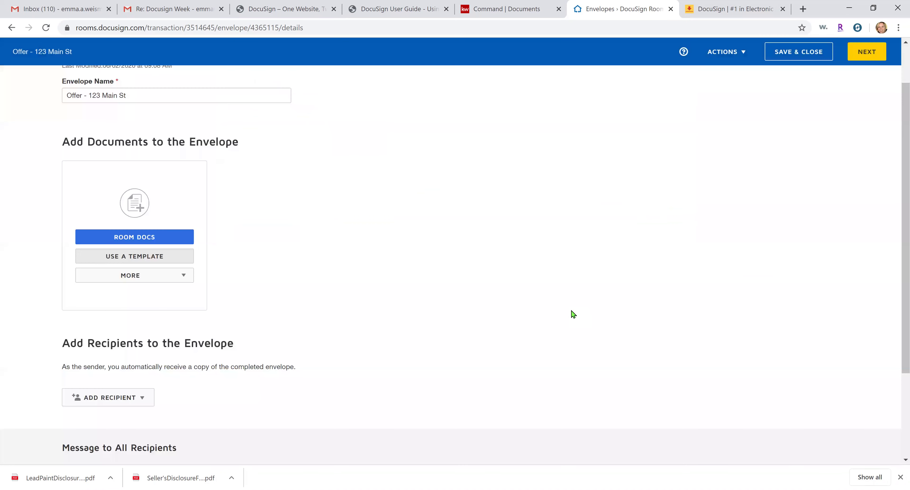
# Save and close the draft envelope, then log out of DocuSign Rooms
pyautogui.click(793, 56)
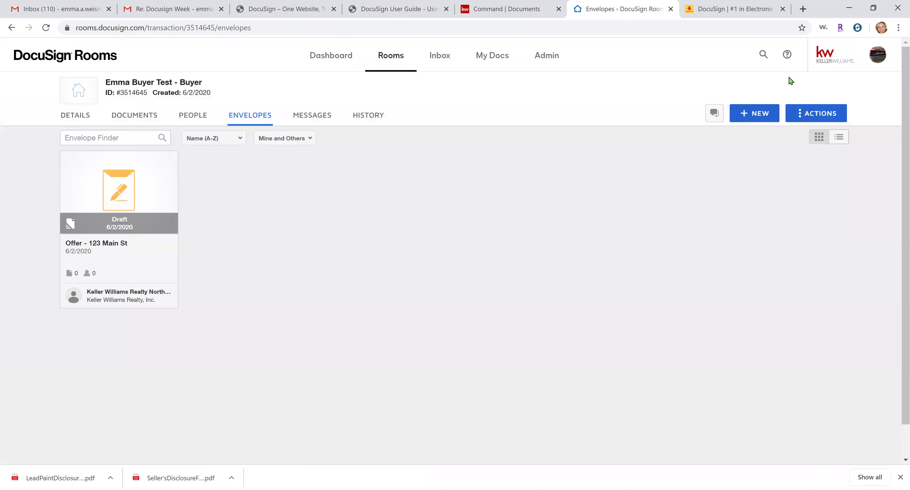
pyautogui.click(873, 71)
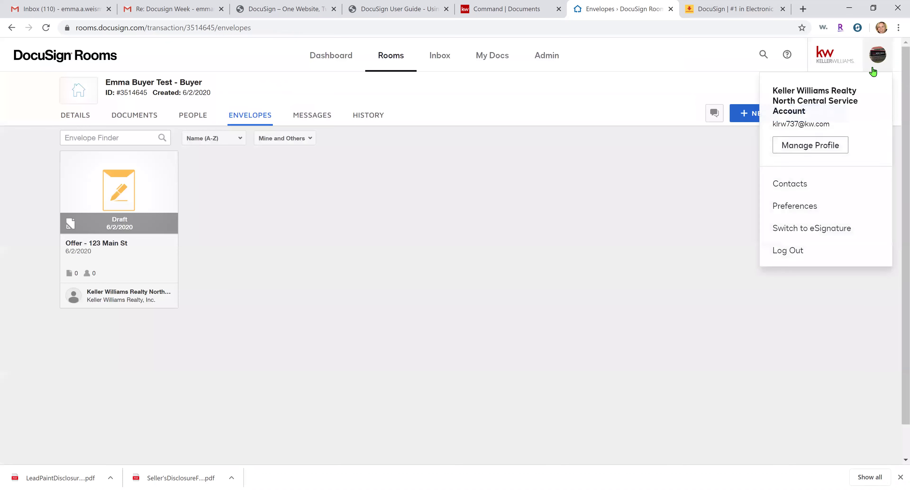
pyautogui.click(806, 253)
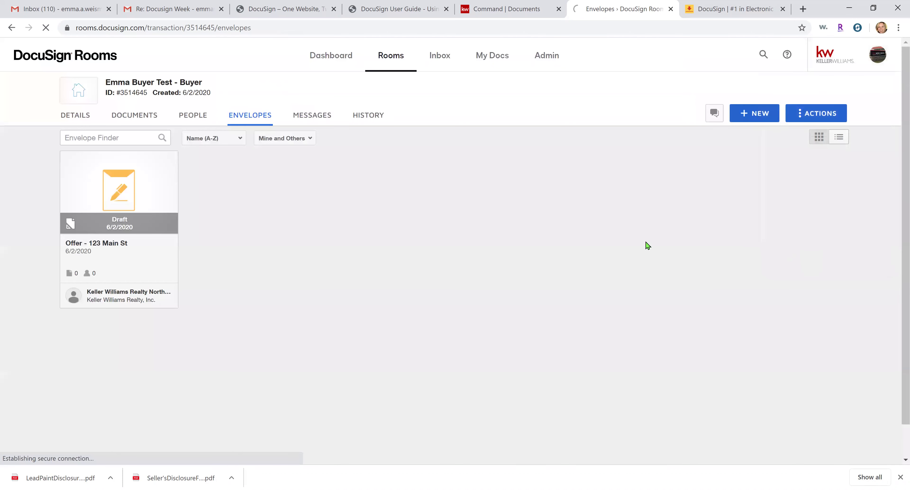
# Sign back into DocuSign with the saved account and its saved password
pyautogui.click(392, 197)
pyautogui.click(393, 308)
pyautogui.click(416, 229)
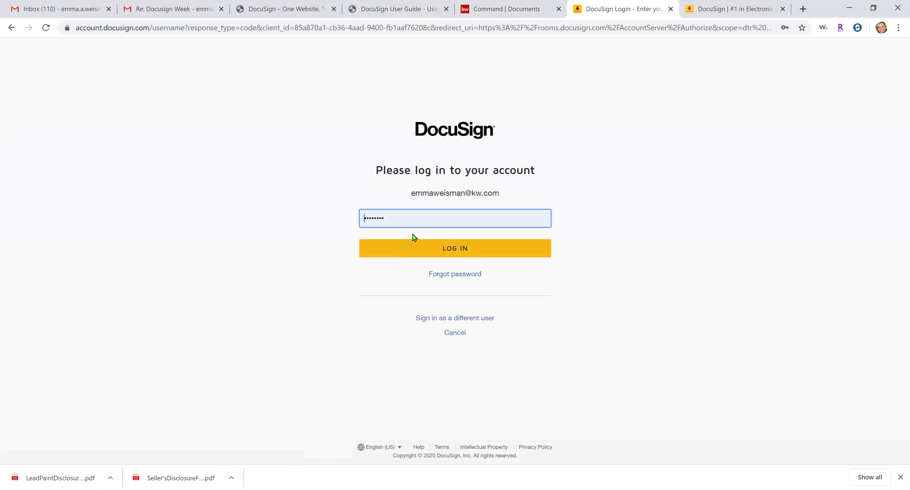
pyautogui.click(403, 220)
pyautogui.click(408, 330)
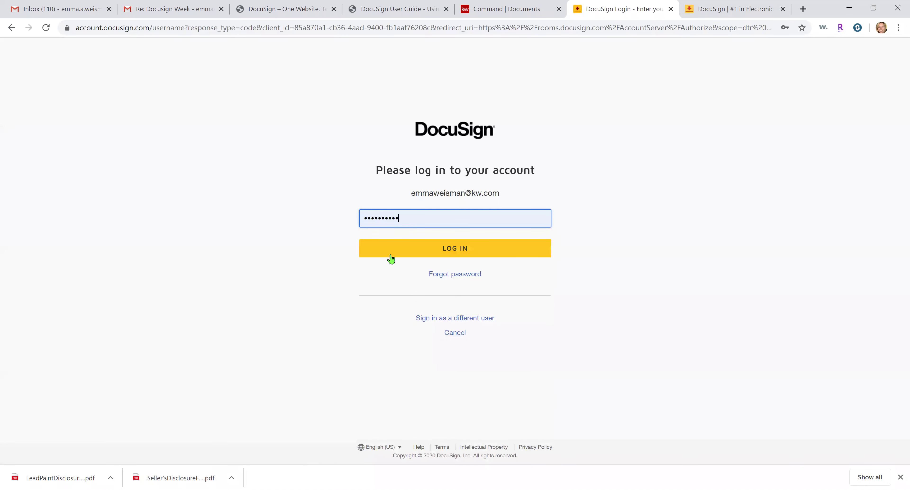
pyautogui.click(390, 258)
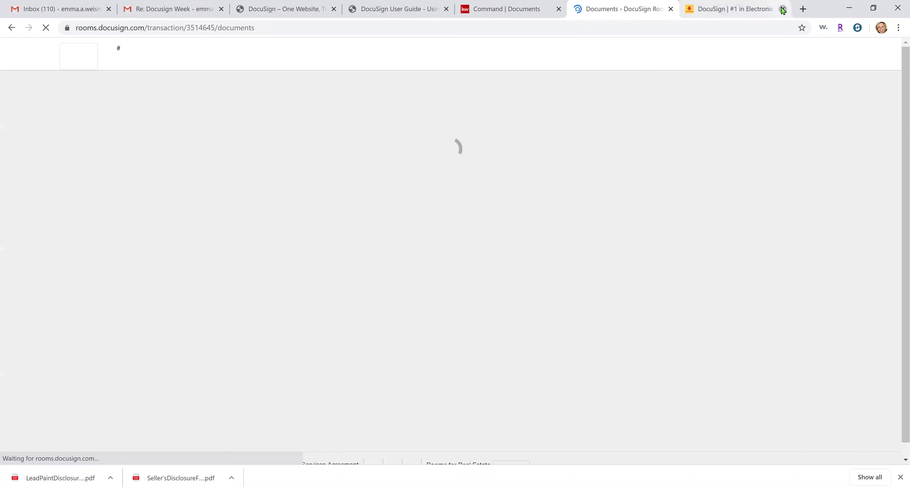
# Close the extra DocuSign tab, dismiss the password popup, and show the room's envelopes list
pyautogui.click(782, 9)
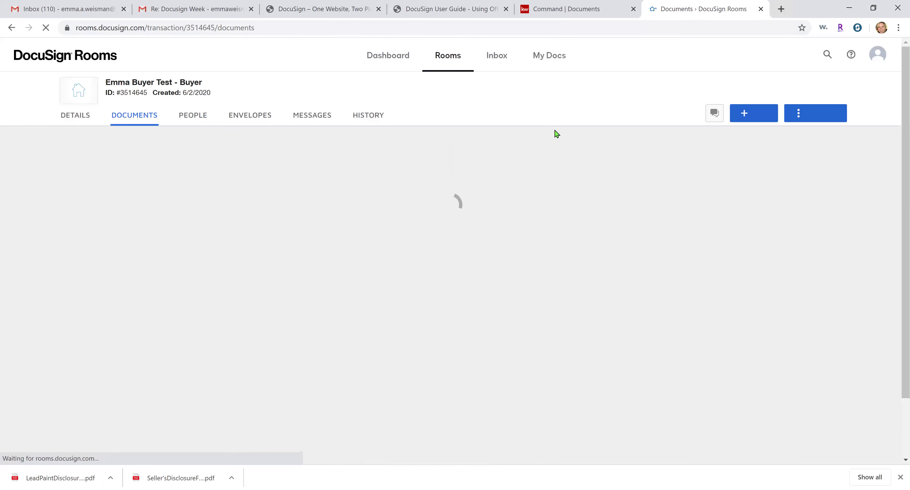
pyautogui.click(555, 170)
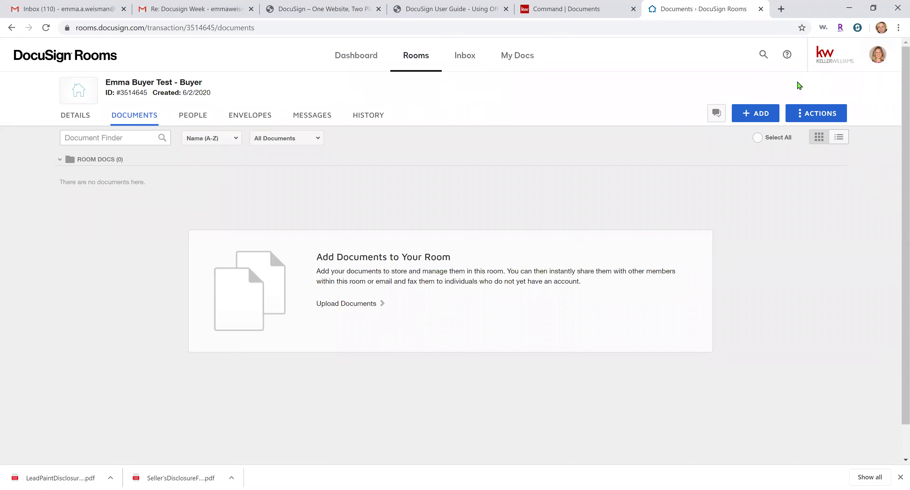
pyautogui.click(233, 120)
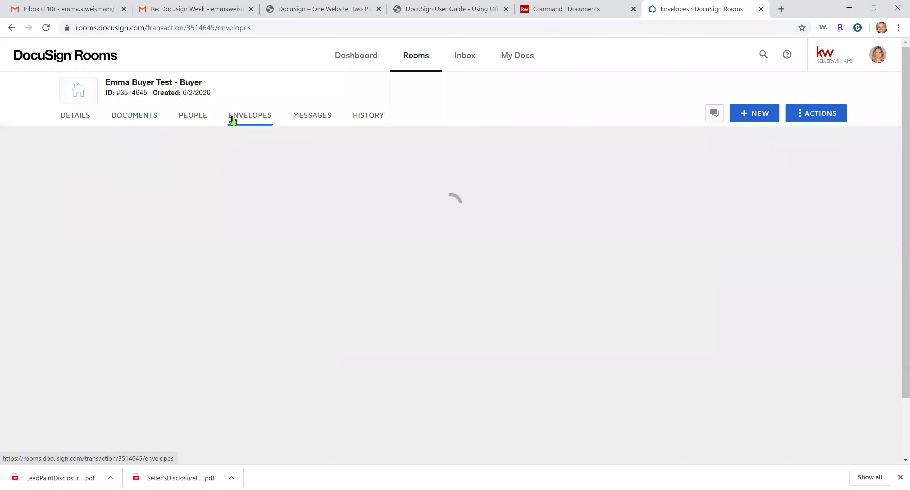
# Start a new envelope and name it 'Offer - 123 Main St'
pyautogui.click(763, 118)
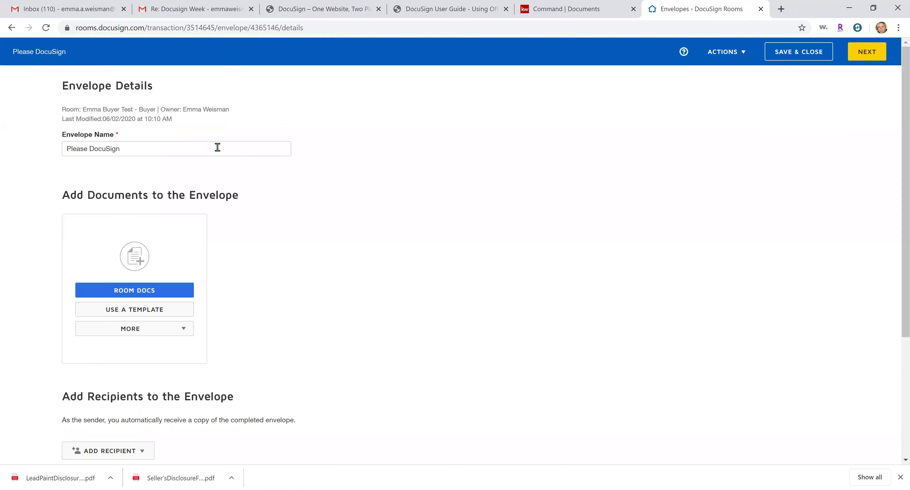
pyautogui.tripleClick(217, 147)
pyautogui.write('Otf')
pyautogui.press('BackSpace')
pyautogui.press('BackSpace')
pyautogui.press('BackSpace')
pyautogui.write('Offer')
pyautogui.press('Down')
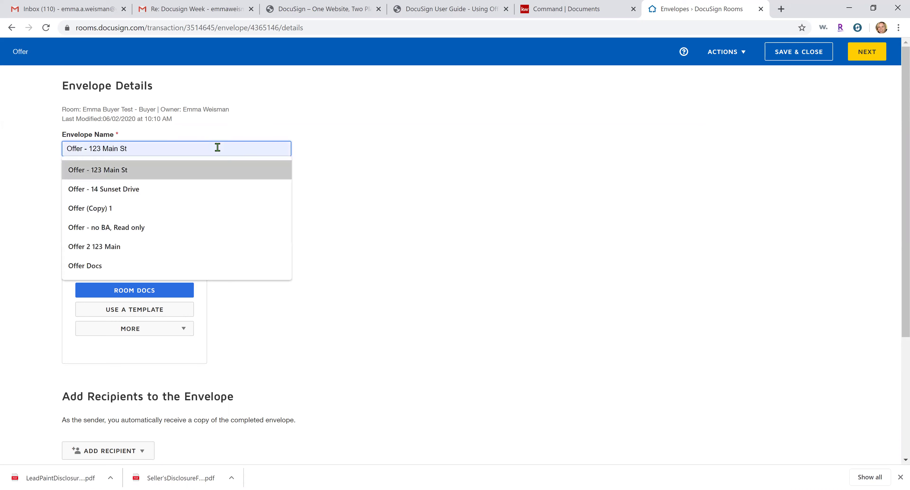
pyautogui.press('Return')
# Bring up the template picker showing templates Shared with Me
pyautogui.scroll(-2, 179, 266)
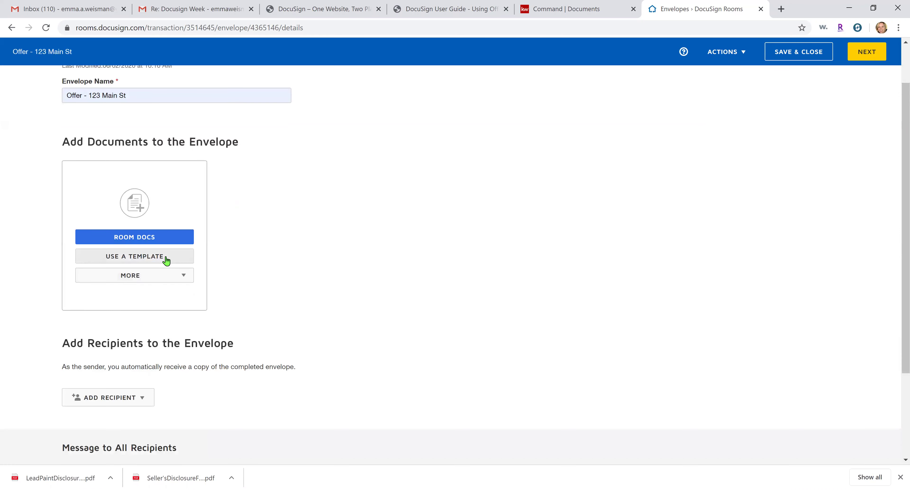
pyautogui.click(167, 258)
pyautogui.click(286, 175)
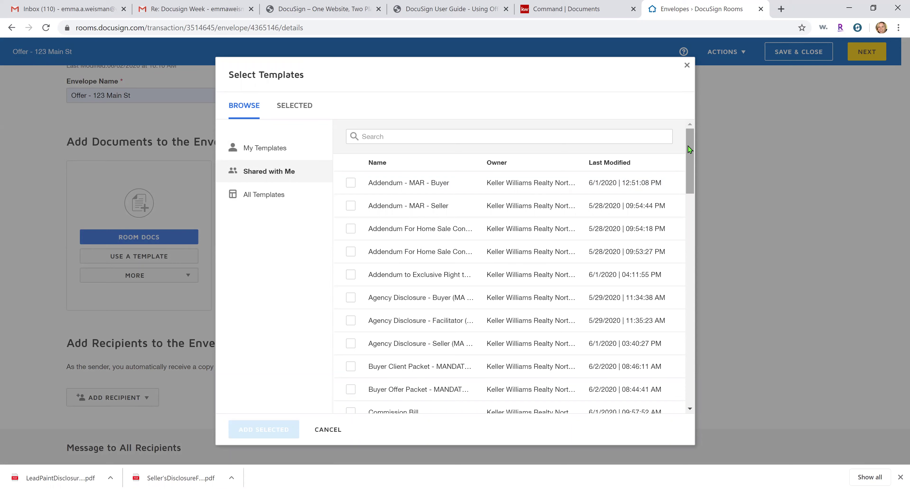
# Scroll through the shared templates and filter them by 'buyer'
pyautogui.moveTo(687, 146); pyautogui.dragTo(690, 161)
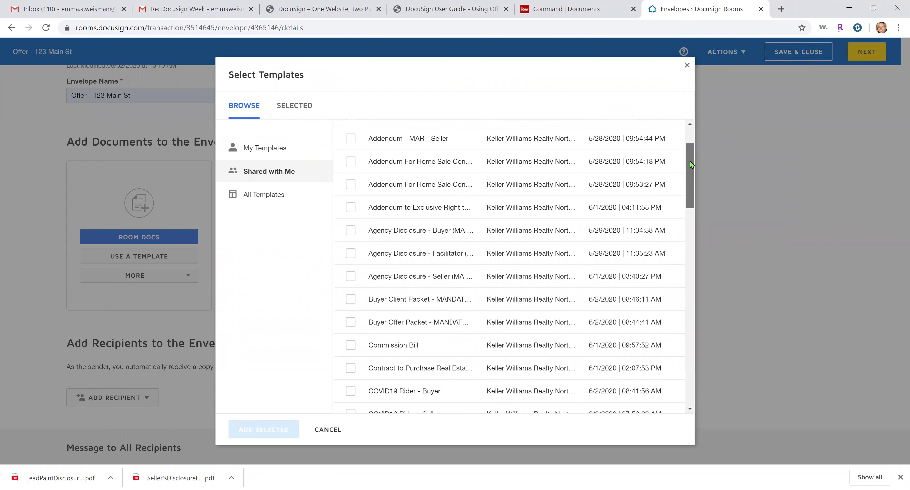
pyautogui.moveTo(689, 162); pyautogui.dragTo(688, 173)
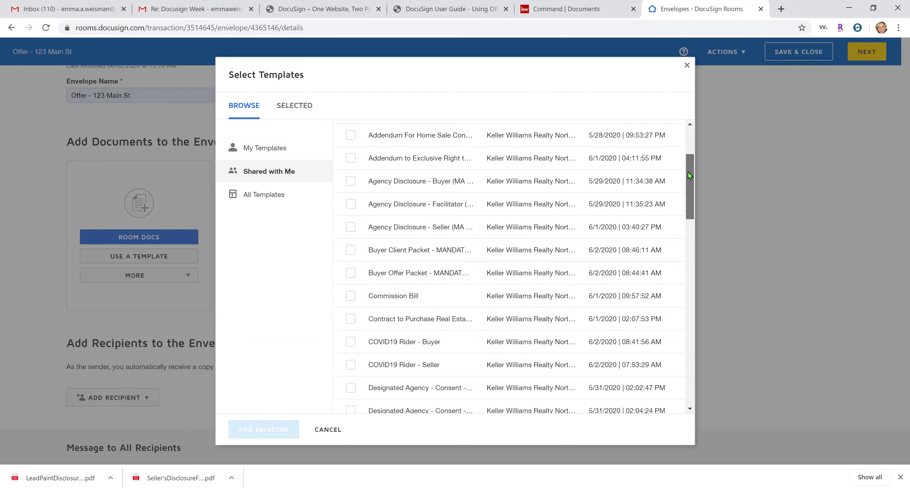
pyautogui.moveTo(687, 172); pyautogui.dragTo(690, 142)
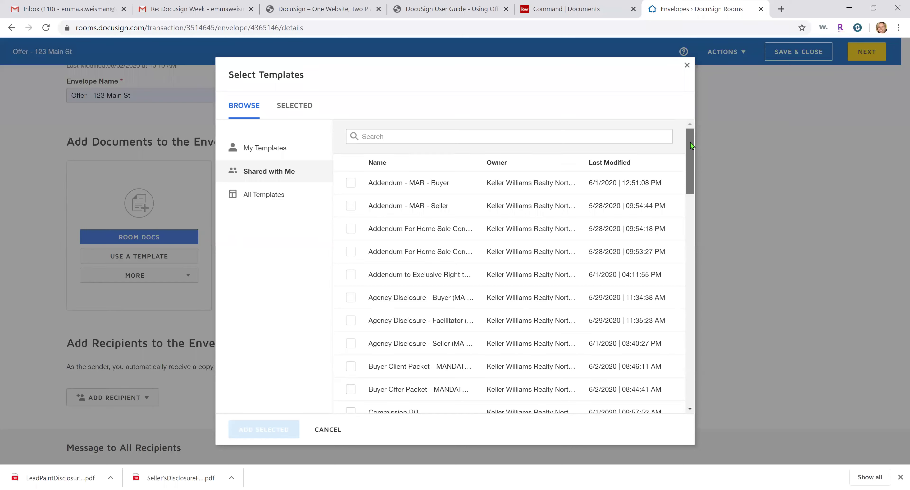
pyautogui.moveTo(690, 142); pyautogui.dragTo(690, 142)
pyautogui.click(545, 133)
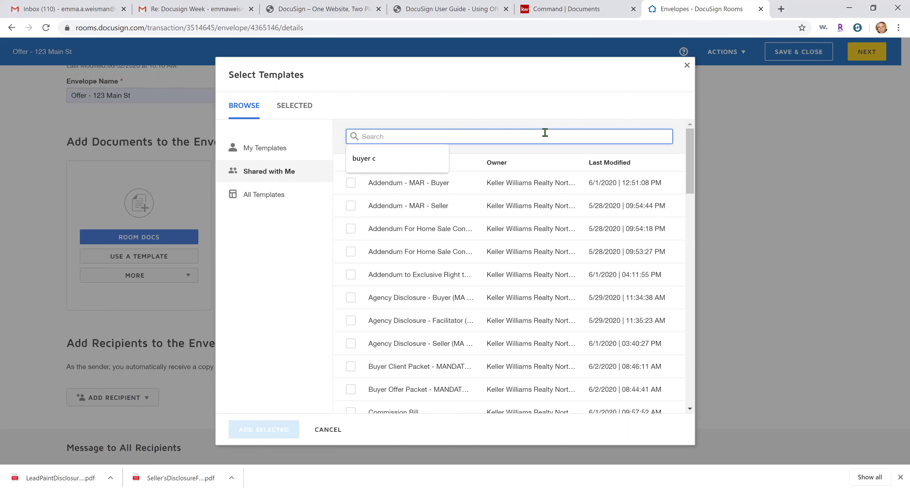
pyautogui.write('buyer')
pyautogui.click(528, 109)
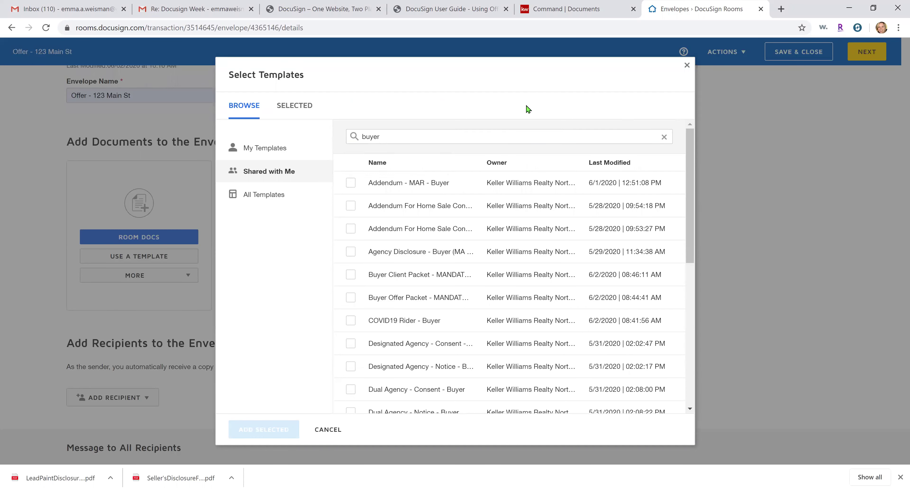
# Review the buyer results, then change the template search to 'seller' and finally 'mand'
pyautogui.scroll(-1, 577, 299)
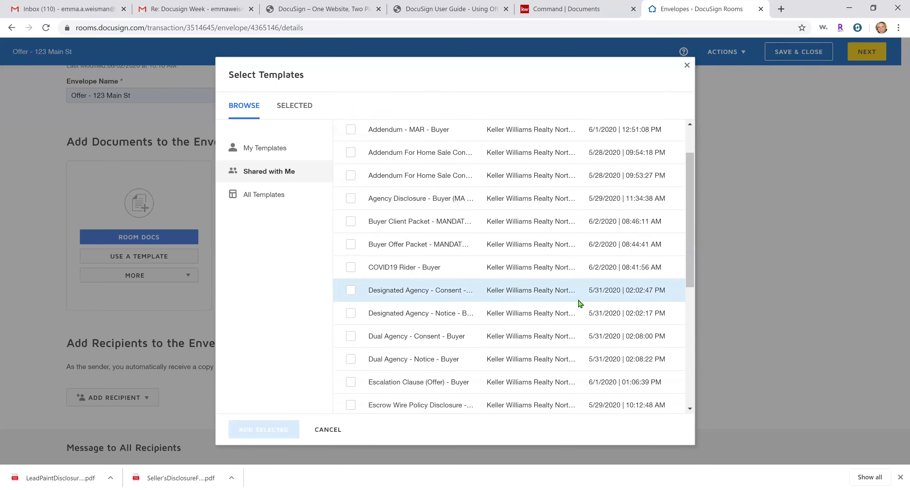
pyautogui.scroll(-6, 579, 303)
pyautogui.scroll(-1, 582, 320)
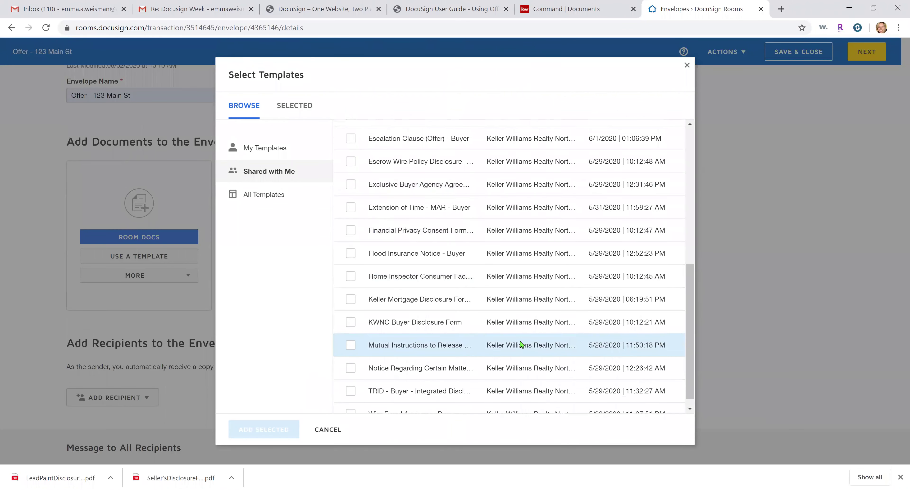
pyautogui.scroll(10, 515, 329)
pyautogui.doubleClick(434, 140)
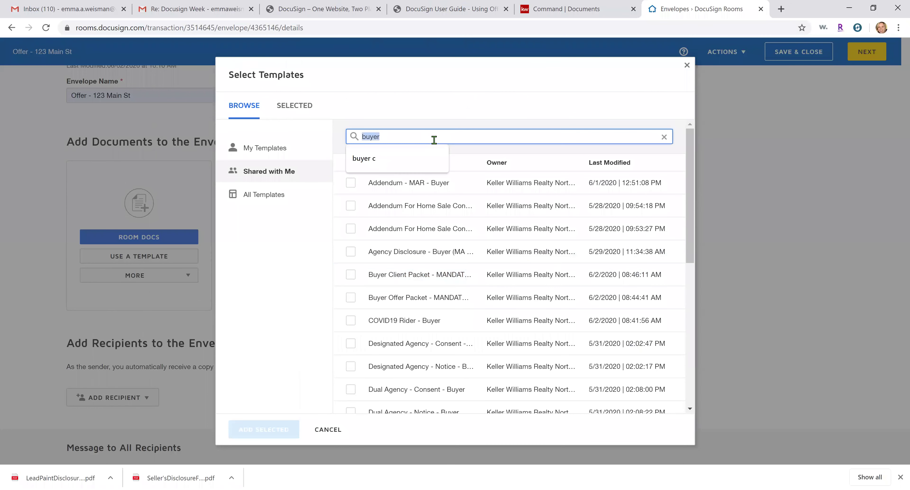
pyautogui.write('seller')
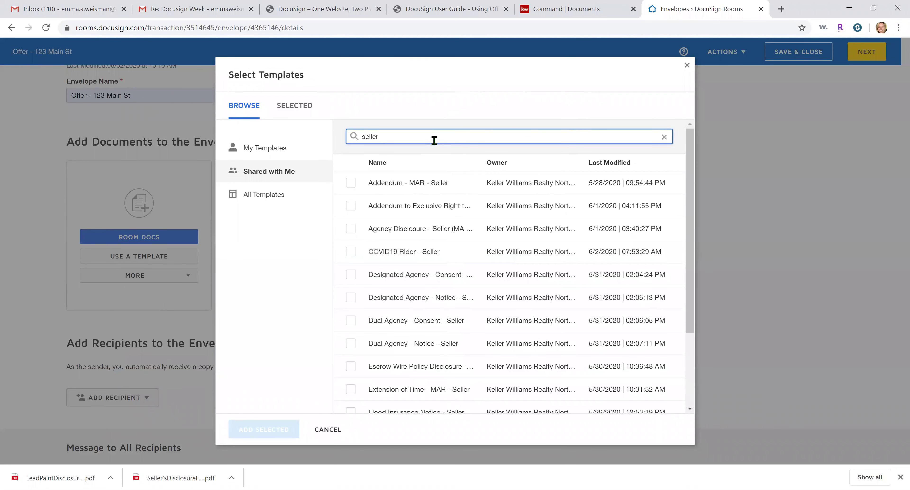
pyautogui.doubleClick(389, 140)
pyautogui.write('mandator')
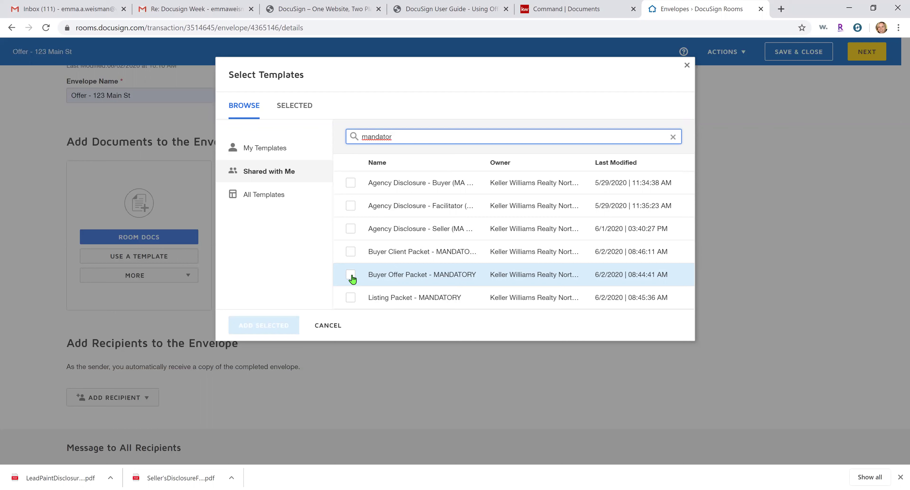
# Select Buyer Offer Packet - MANDATORY and Agency Disclosure - Buyer and add both to the envelope
pyautogui.click(351, 275)
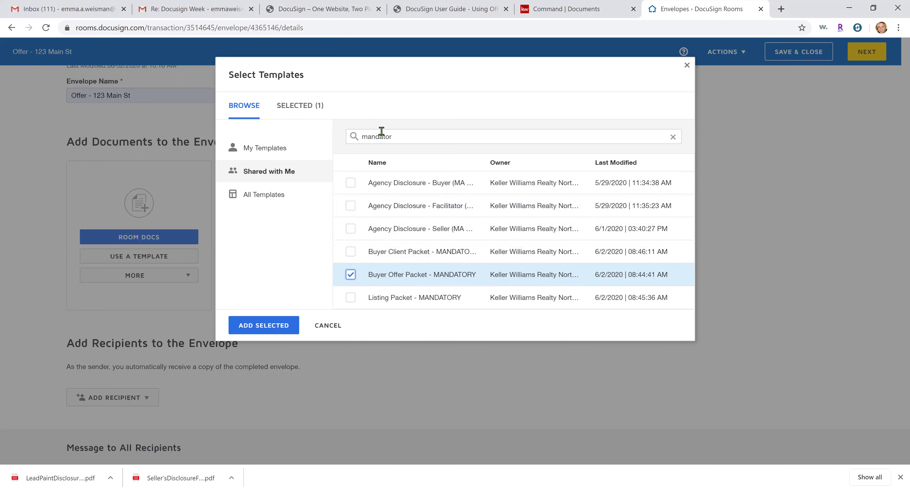
pyautogui.click(349, 186)
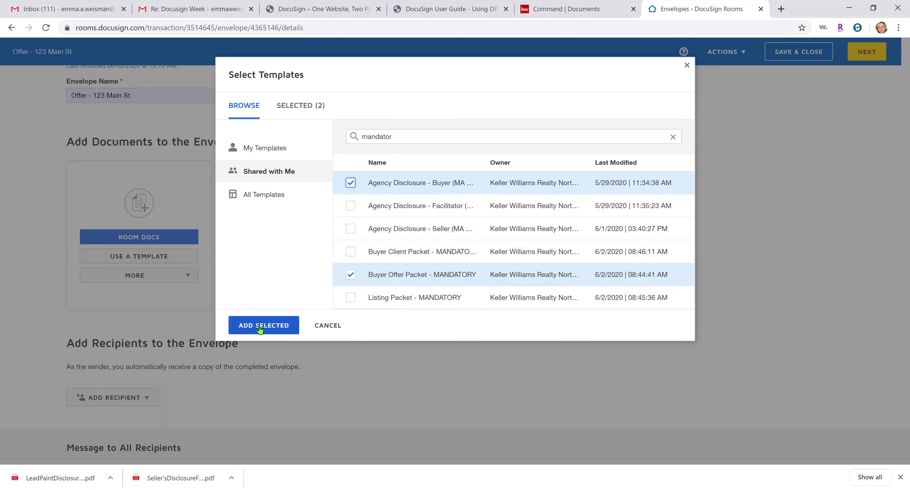
pyautogui.click(286, 331)
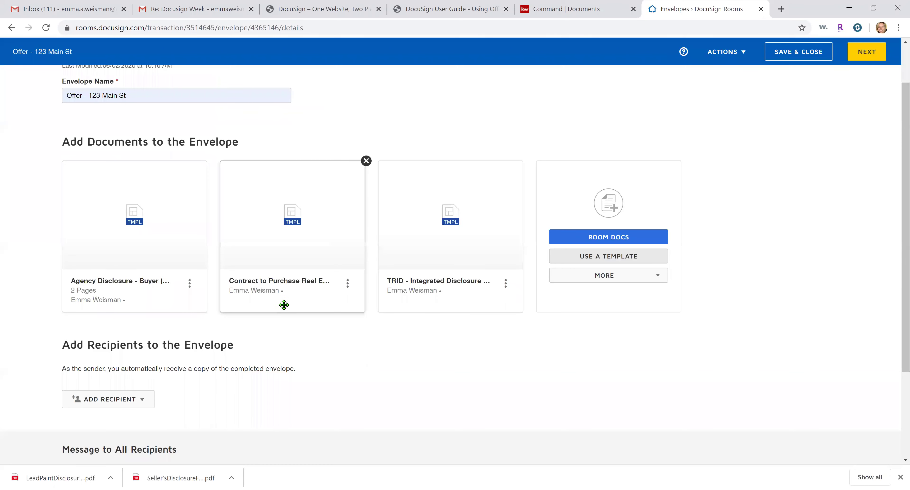
# Move the TRID document ahead of the contract and remove Agency Disclosure - Buyer
pyautogui.moveTo(459, 278)
pyautogui.mouseDown()
pyautogui.moveTo(294, 287)
pyautogui.moveTo(470, 281)
pyautogui.mouseUp()
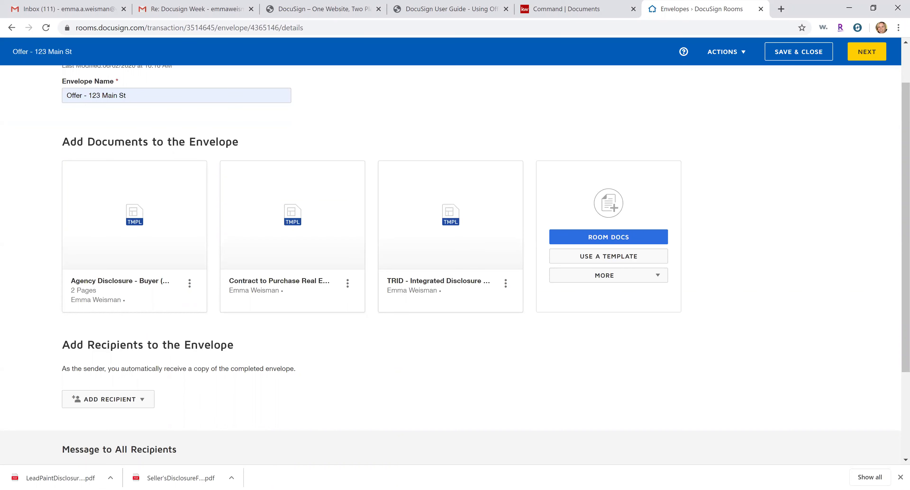
pyautogui.click(763, 452)
pyautogui.moveTo(211, 179)
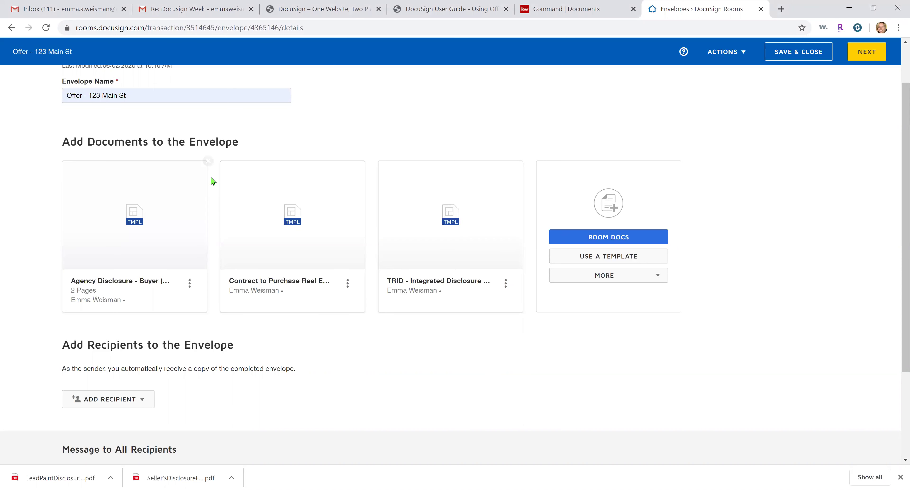
pyautogui.click(208, 163)
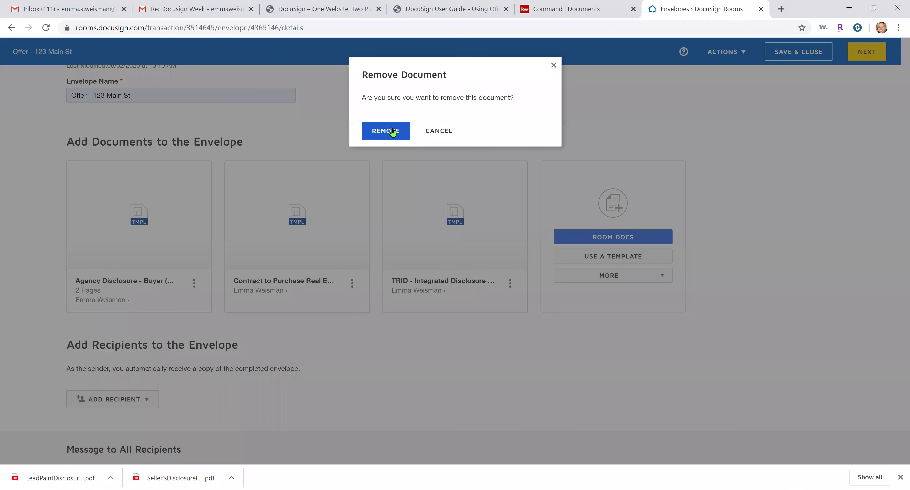
pyautogui.click(393, 132)
# Bring up the MORE list of other document sources
pyautogui.scroll(-1, 573, 188)
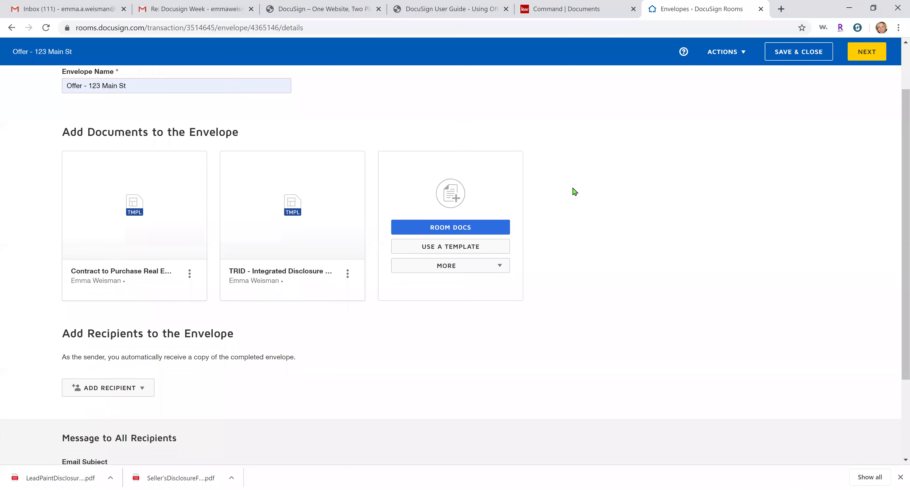
pyautogui.scroll(1, 573, 188)
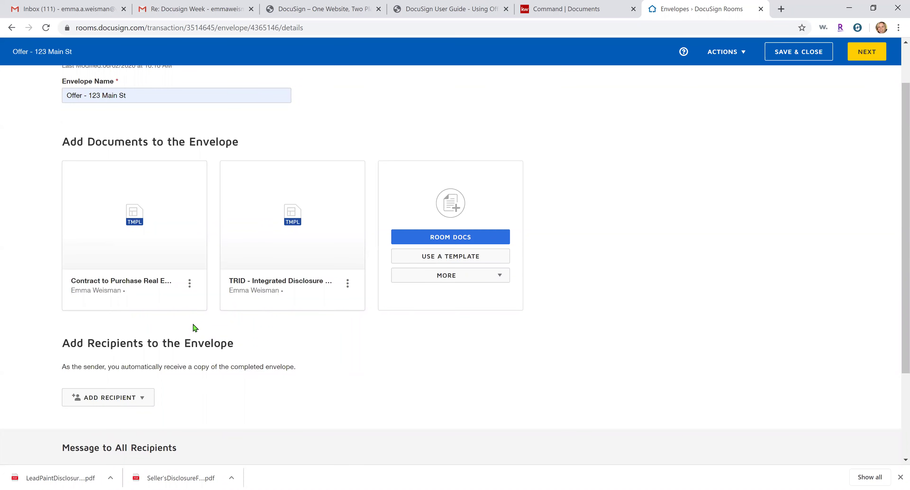
pyautogui.moveTo(173, 303)
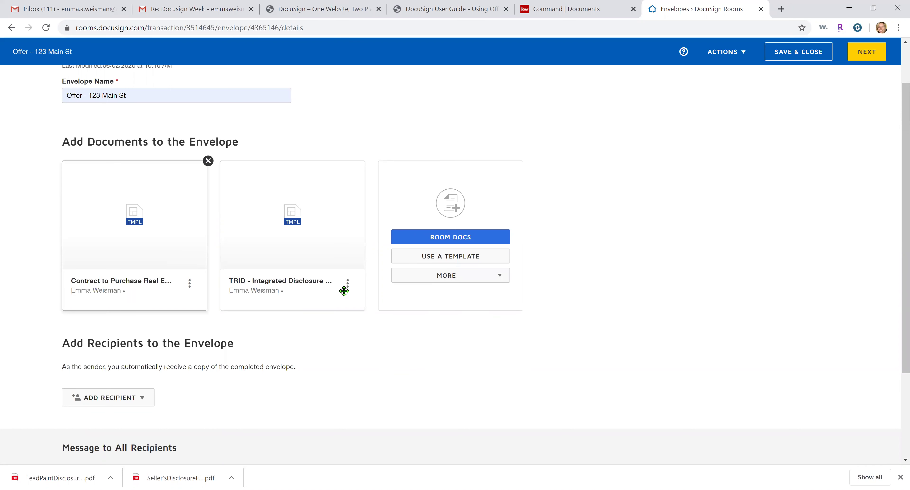
pyautogui.click(479, 280)
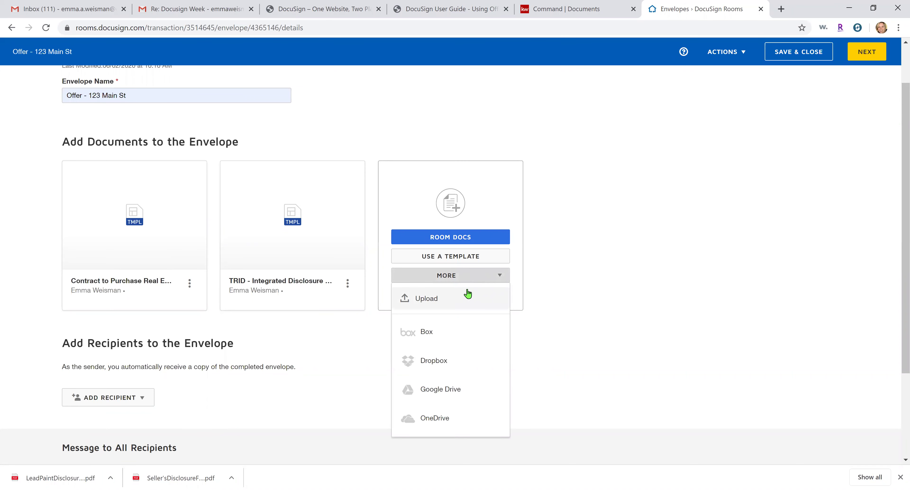
# Upload LeadPaintDisclosure (9) and Seller'sDisclosureForm (12) PDFs from Downloads into the envelope
pyautogui.click(164, 479)
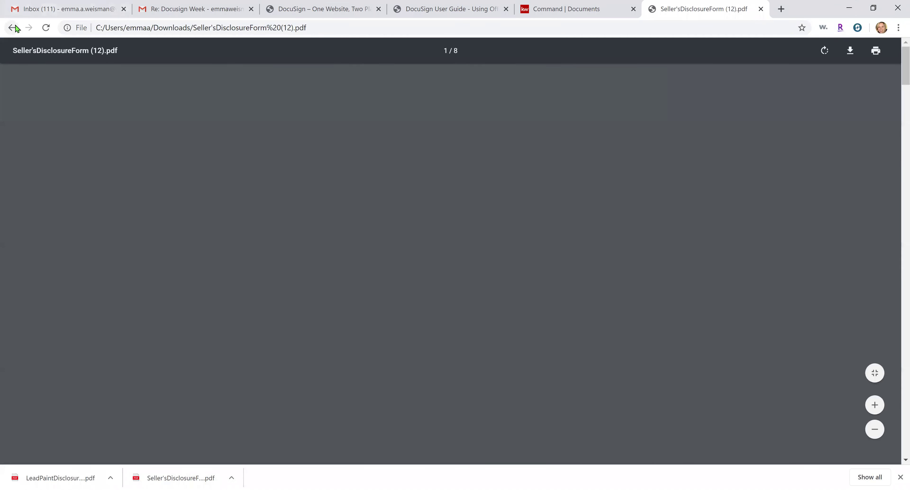
pyautogui.click(13, 28)
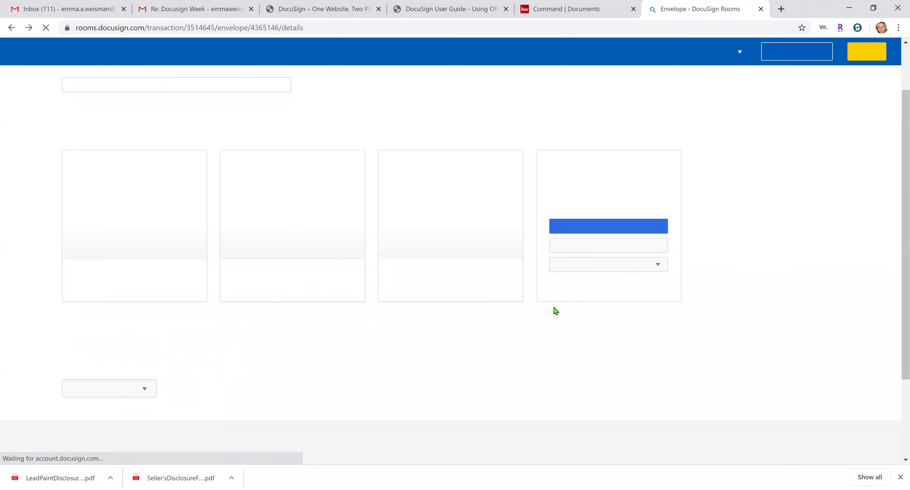
pyautogui.click(602, 317)
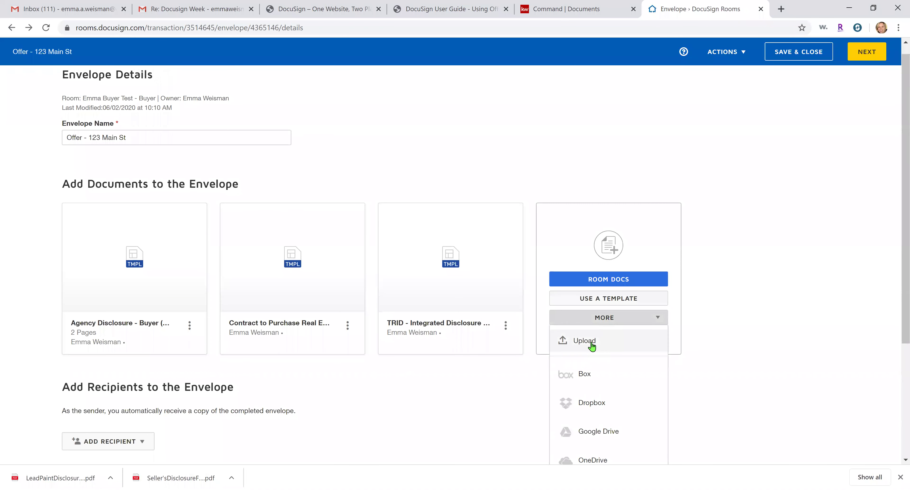
pyautogui.click(592, 342)
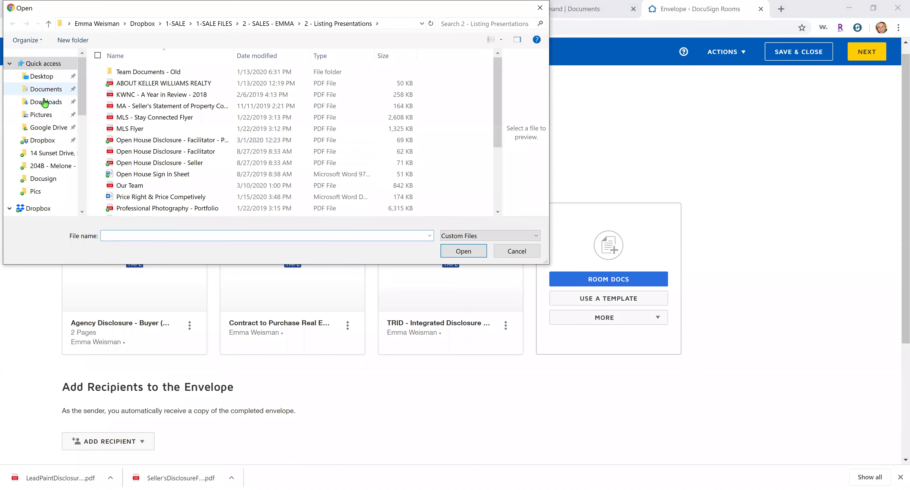
pyautogui.click(46, 103)
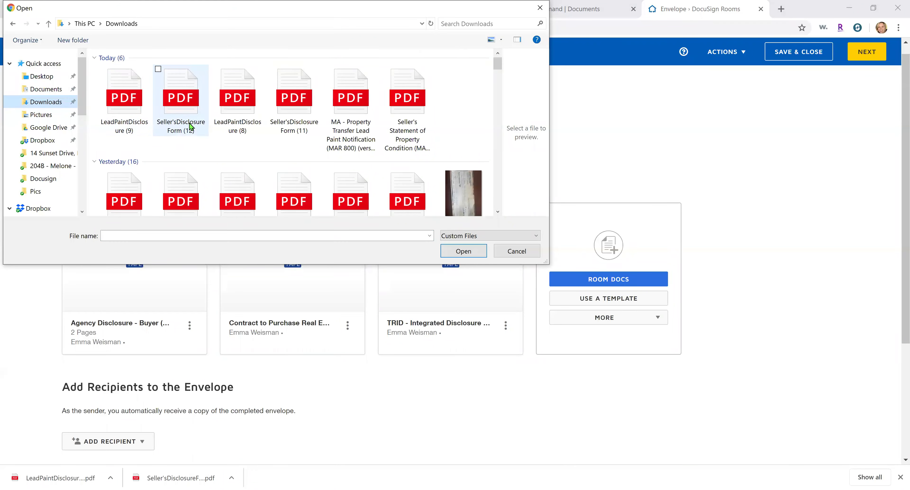
pyautogui.click(183, 119)
pyautogui.hotkey('shift', 'Left')
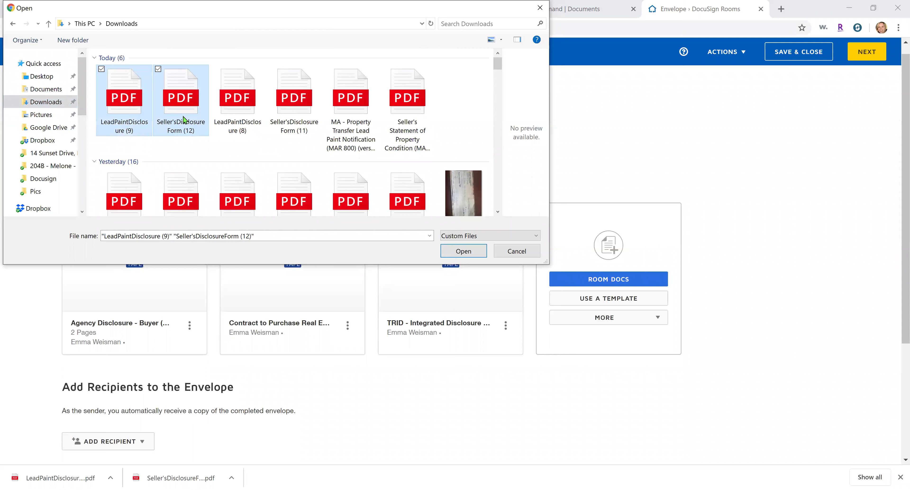
pyautogui.press('Return')
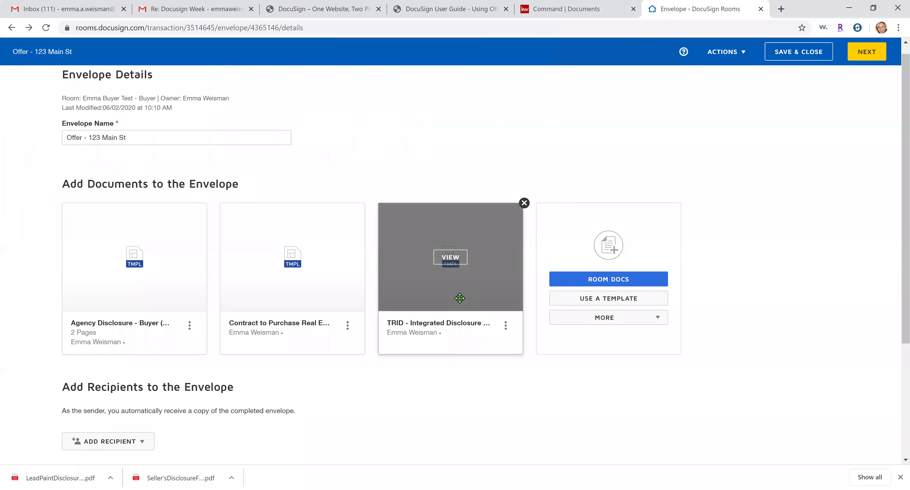
pyautogui.scroll(-1, 707, 335)
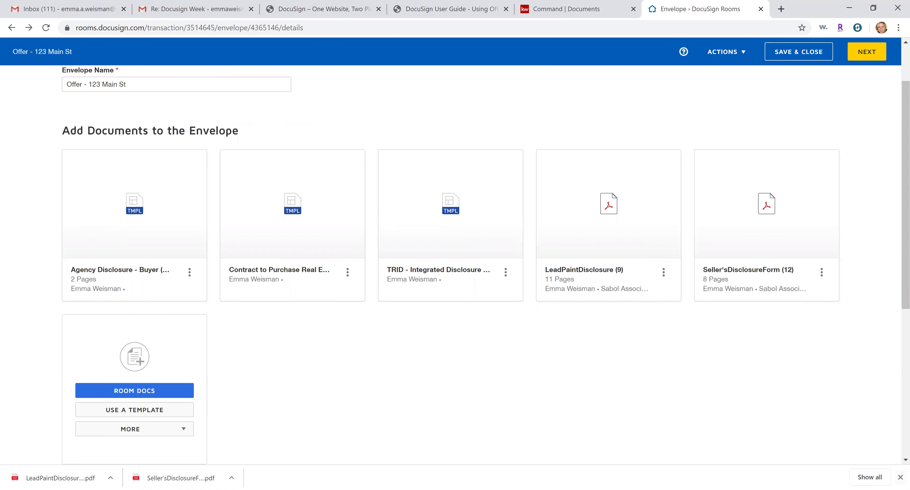
# Add the pre-tagged Buyer One role as a recipient, assigned to the buyer test contact
pyautogui.click(899, 477)
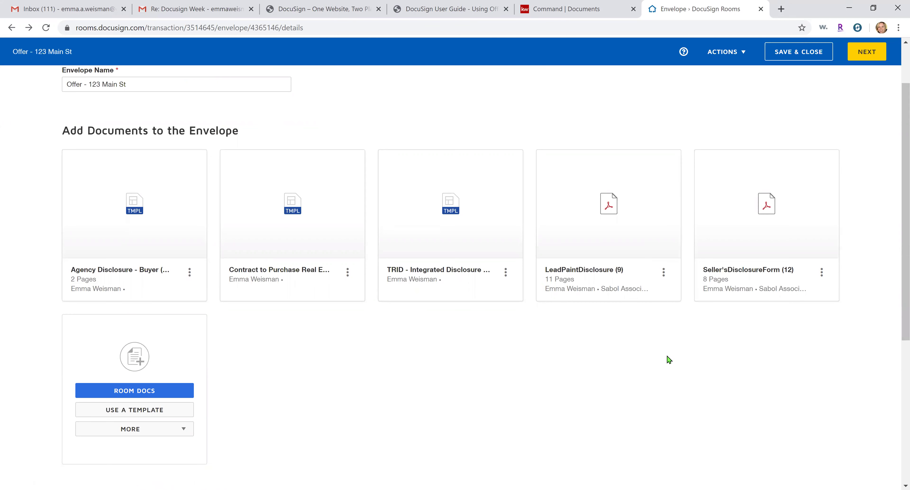
pyautogui.scroll(-5, 668, 361)
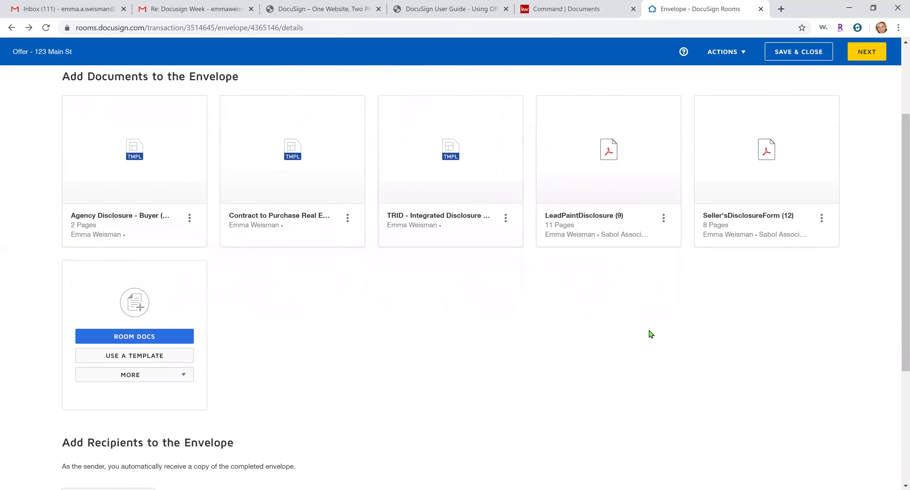
pyautogui.scroll(-2, 630, 330)
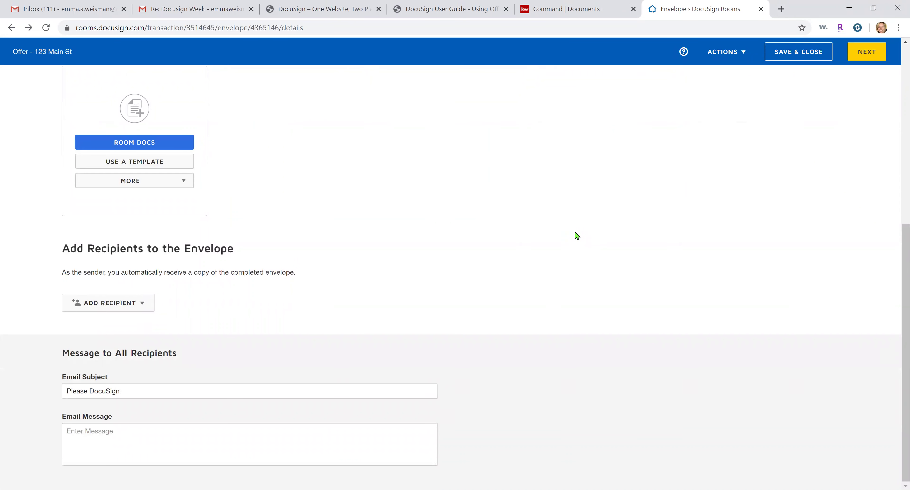
pyautogui.click(140, 308)
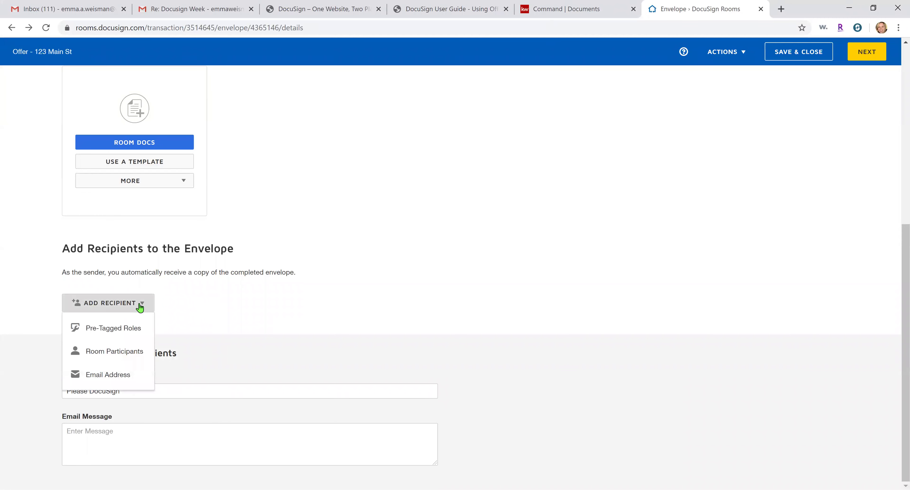
pyautogui.click(121, 329)
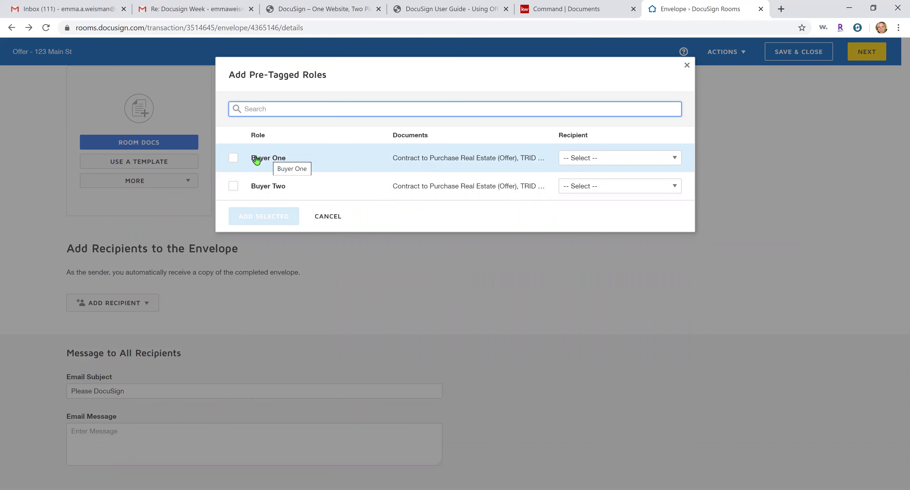
pyautogui.click(233, 159)
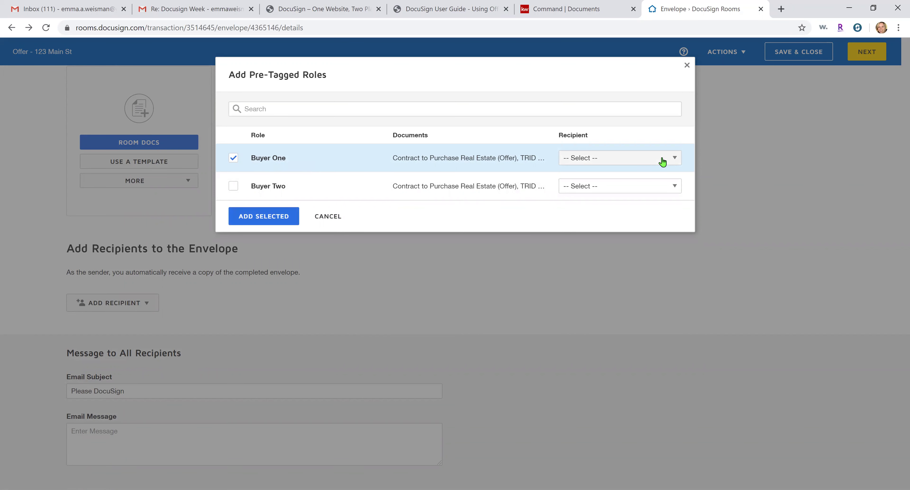
pyautogui.click(662, 161)
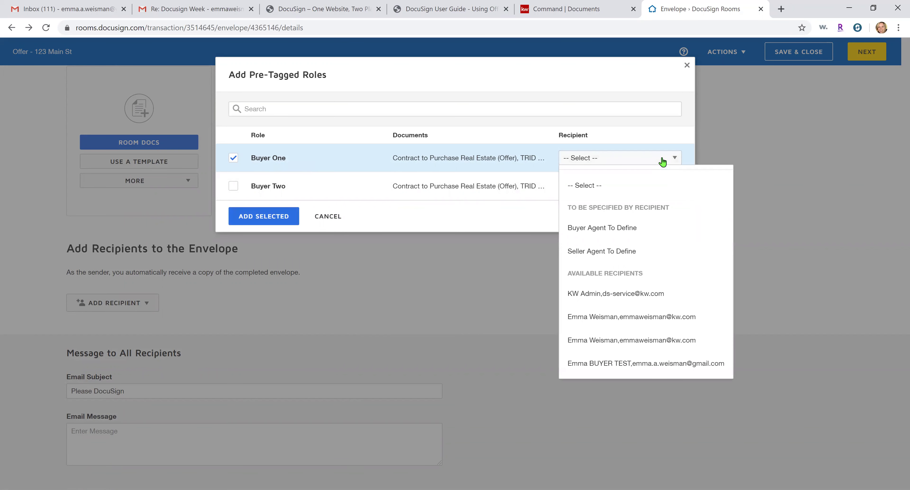
pyautogui.click(632, 368)
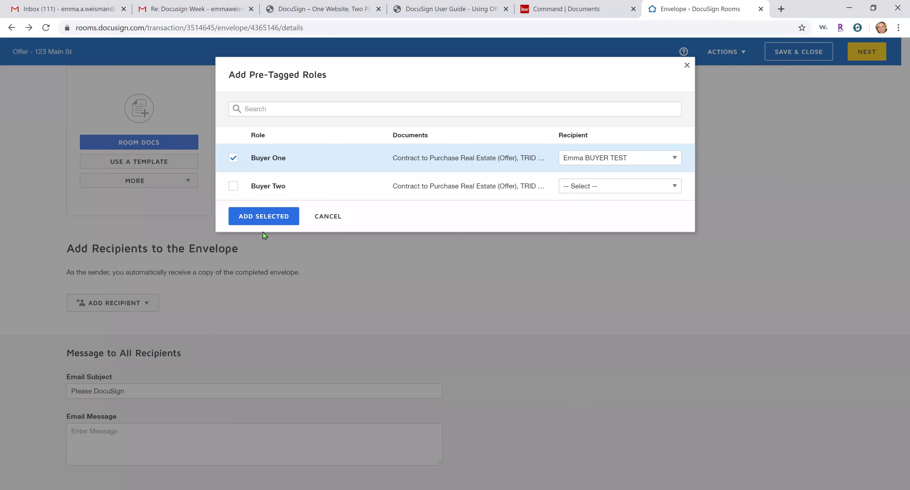
pyautogui.click(256, 219)
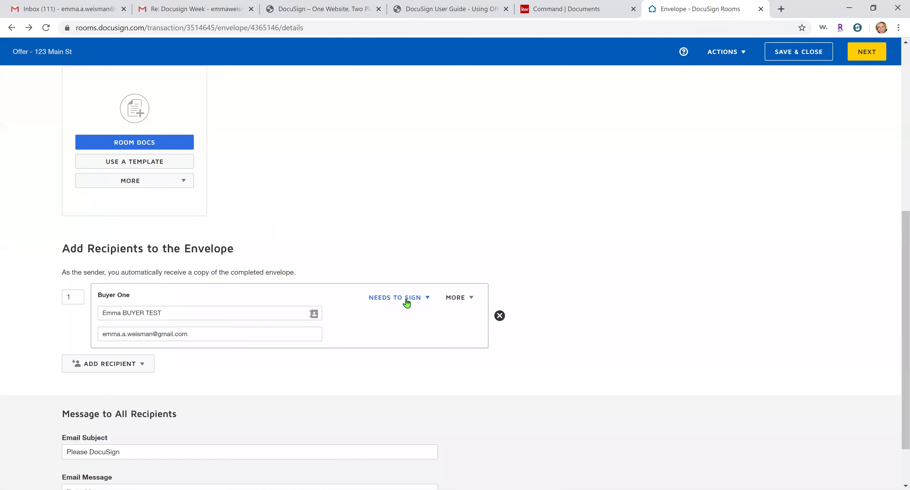
# Add room participant Buyer Agent 1 as a second recipient on the envelope
pyautogui.scroll(5, 569, 243)
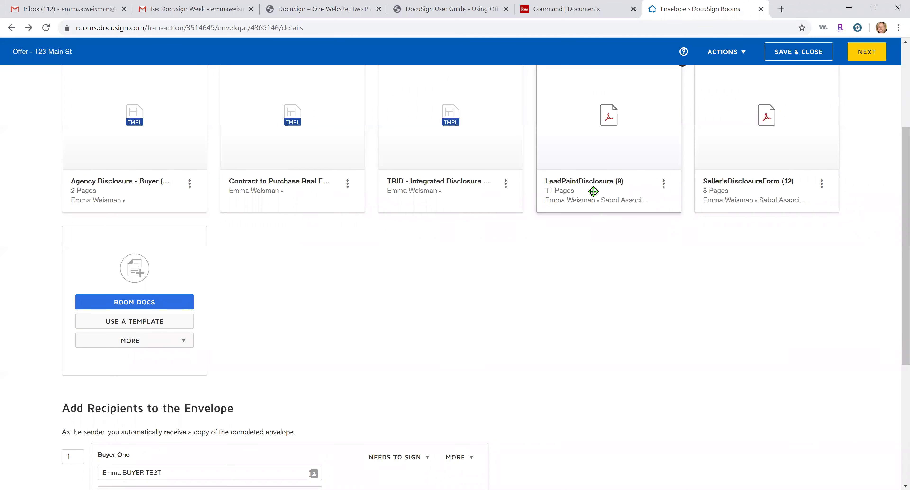
pyautogui.scroll(-5, 600, 197)
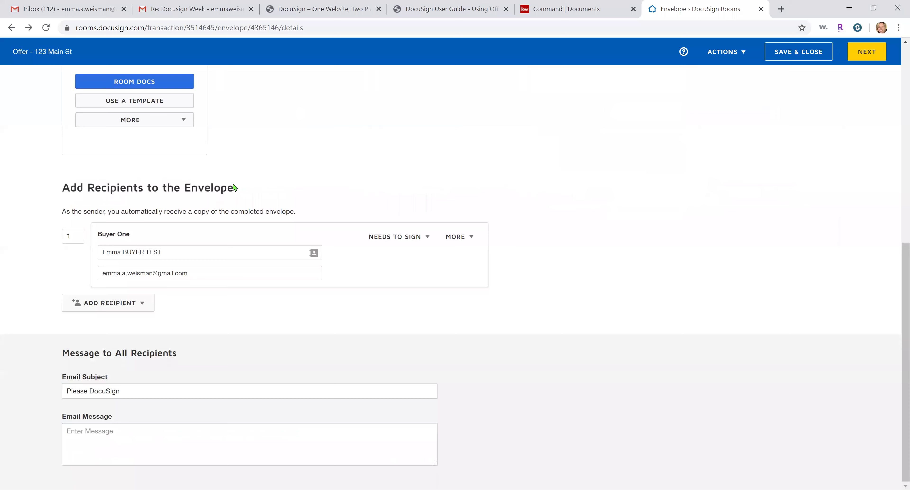
pyautogui.click(122, 307)
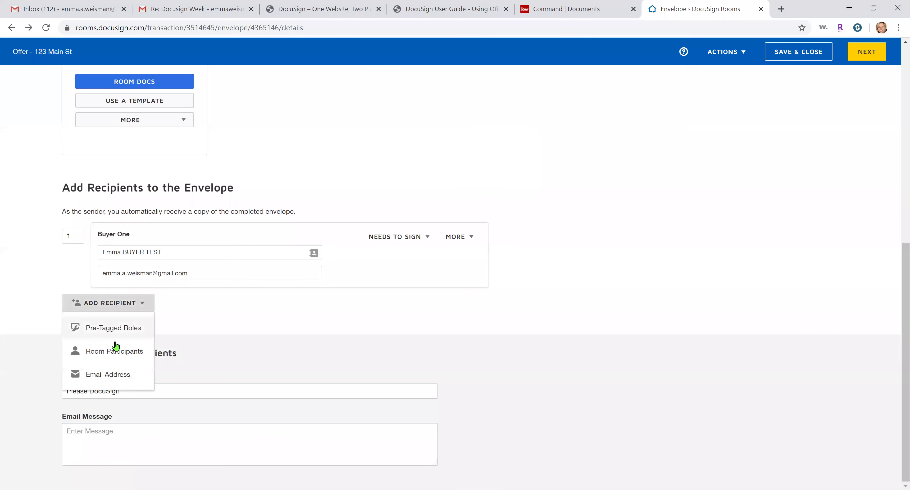
pyautogui.click(115, 352)
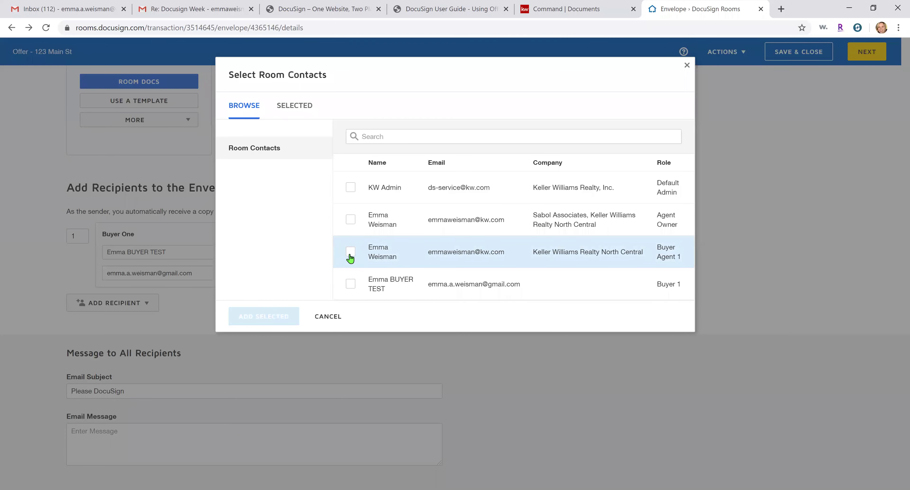
pyautogui.click(350, 252)
pyautogui.click(268, 317)
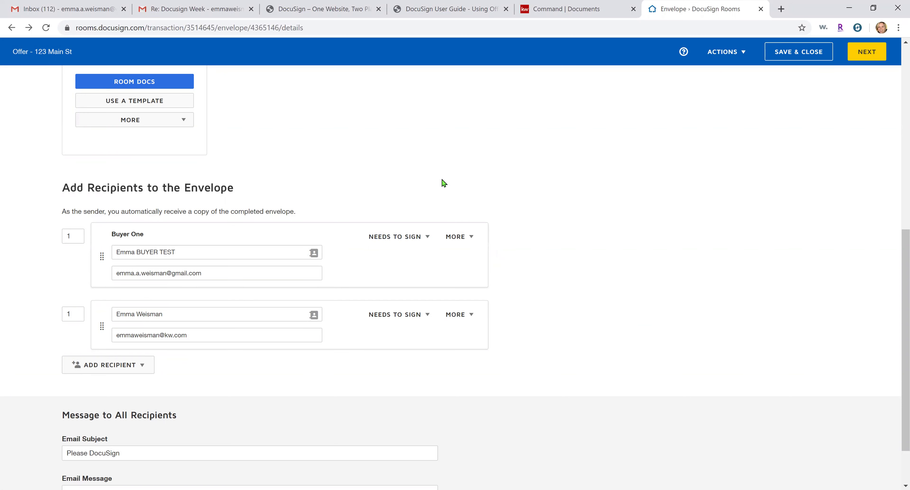
pyautogui.scroll(-1, 510, 193)
pyautogui.scroll(8, 843, 83)
# Go to field placement, then drop a text field on the contract and delete it
pyautogui.click(866, 52)
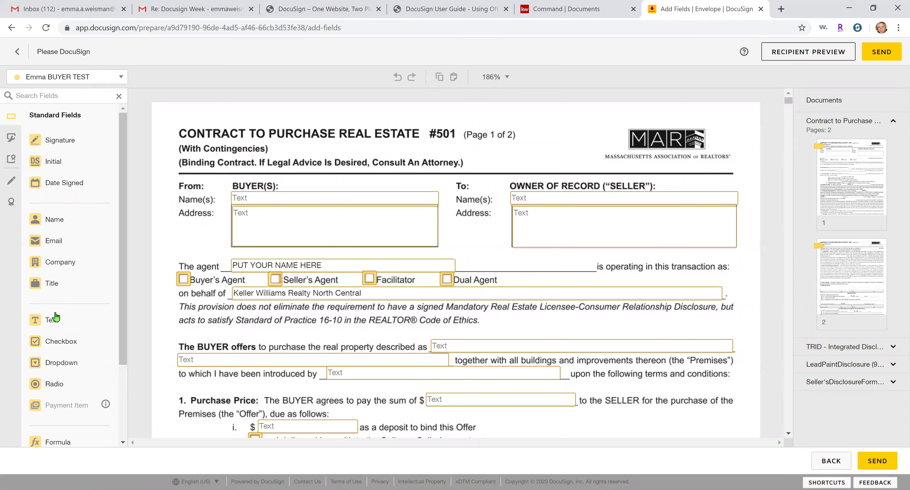
pyautogui.moveTo(60, 330); pyautogui.dragTo(324, 169)
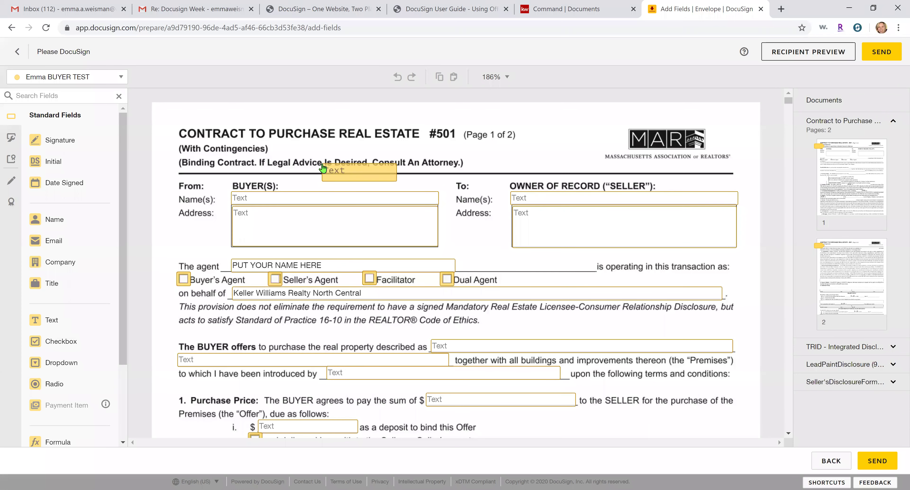
pyautogui.rightClick(382, 181)
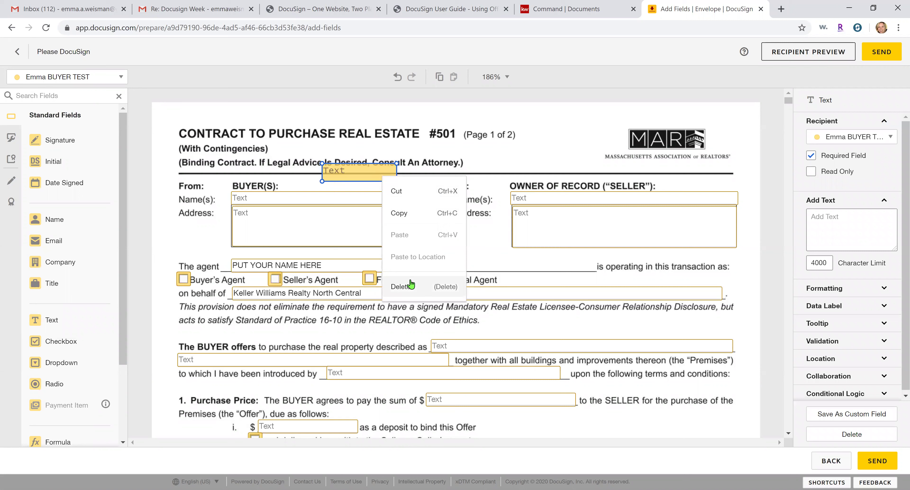
pyautogui.click(410, 286)
# Copy the Buyer Name field and paste it beside the '(With Contingencies)' heading
pyautogui.click(337, 200)
pyautogui.rightClick(337, 199)
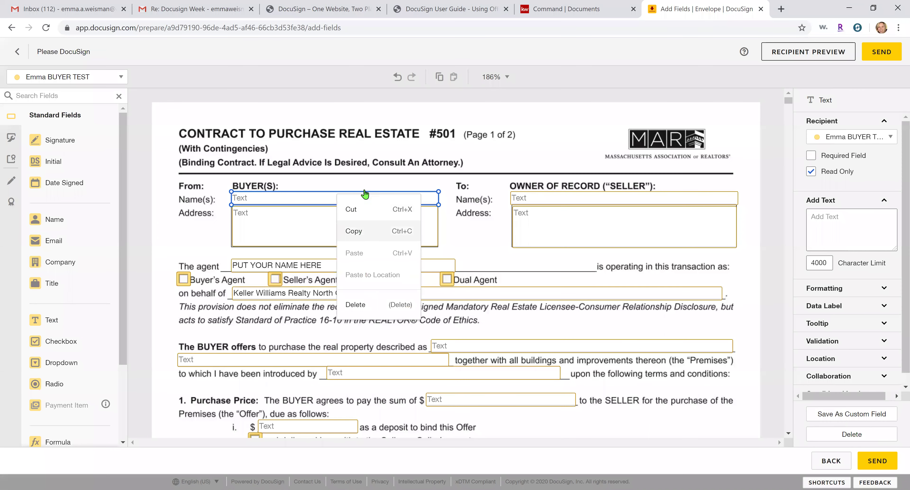
pyautogui.click(448, 145)
pyautogui.rightClick(436, 154)
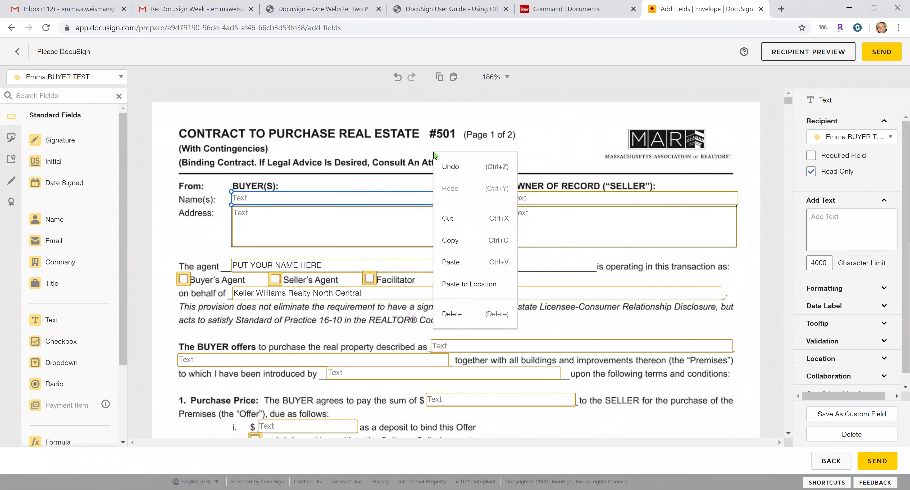
pyautogui.click(485, 261)
pyautogui.moveTo(441, 211); pyautogui.dragTo(577, 145)
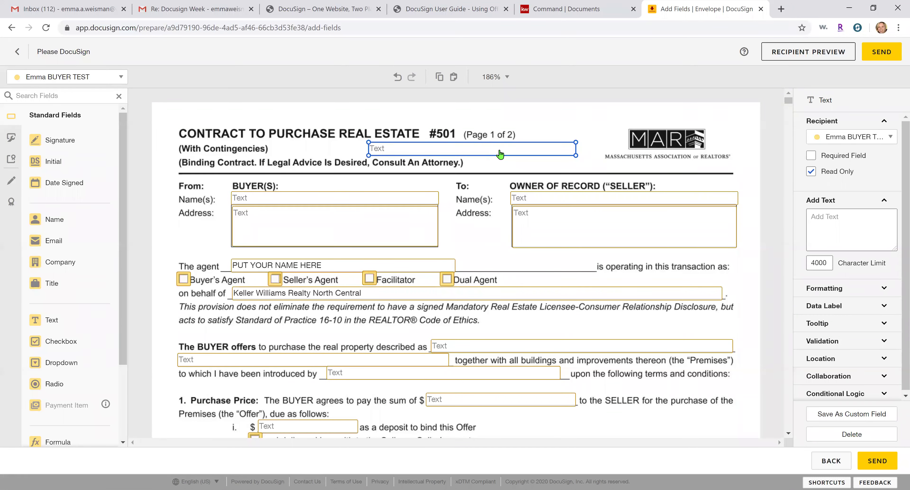
# Delete the stray pasted field, then fill in the buyer's name and the buyer's address
pyautogui.press('Delete')
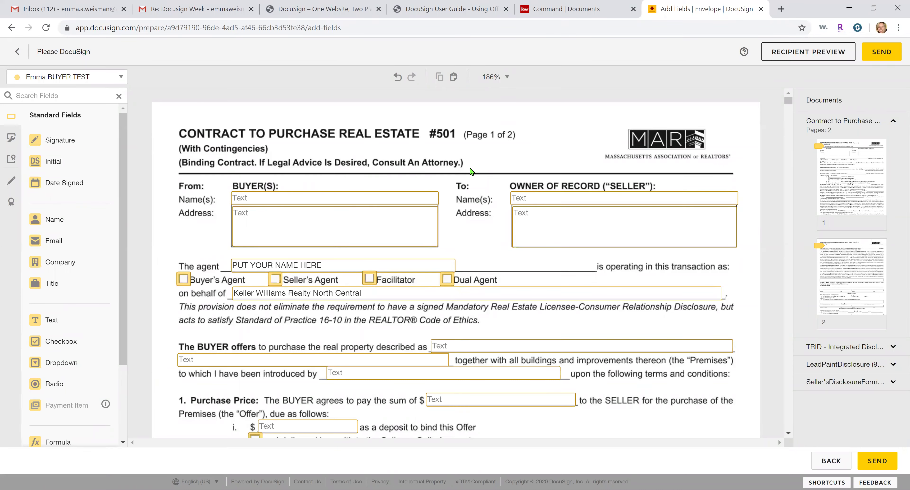
pyautogui.click(403, 198)
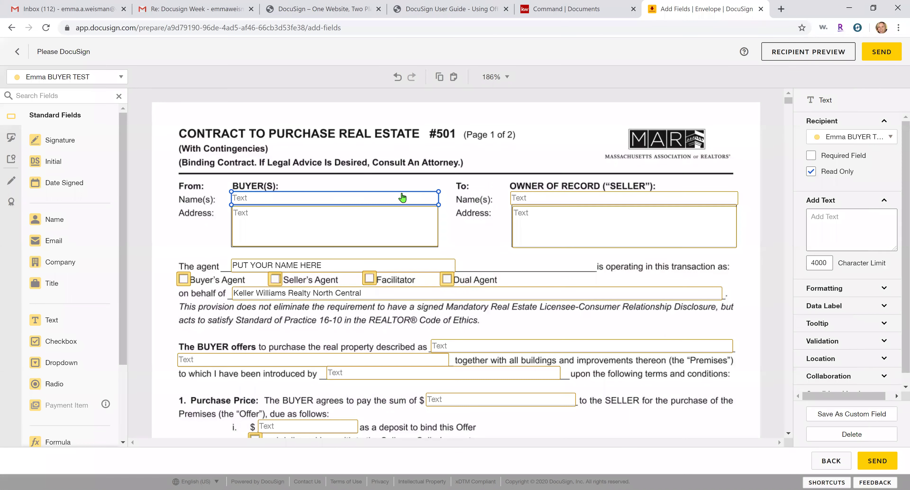
pyautogui.click(402, 195)
pyautogui.write('Emma Buyer Test')
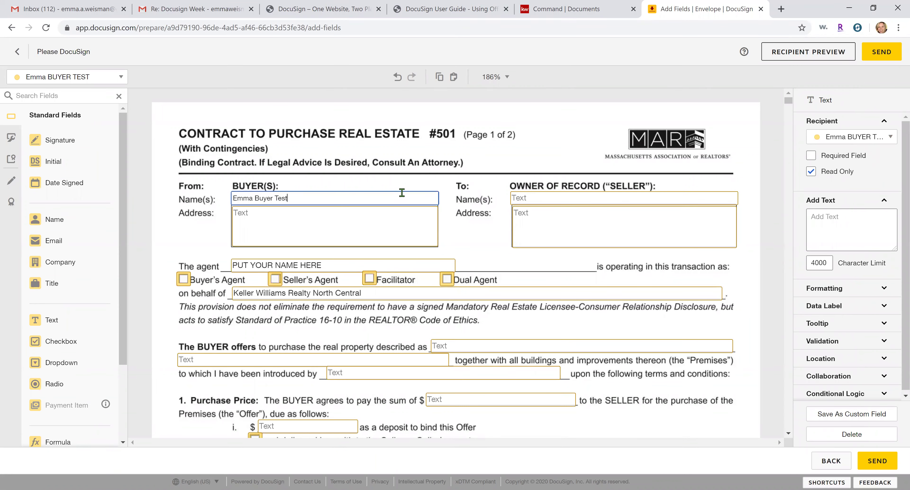
pyautogui.click(392, 234)
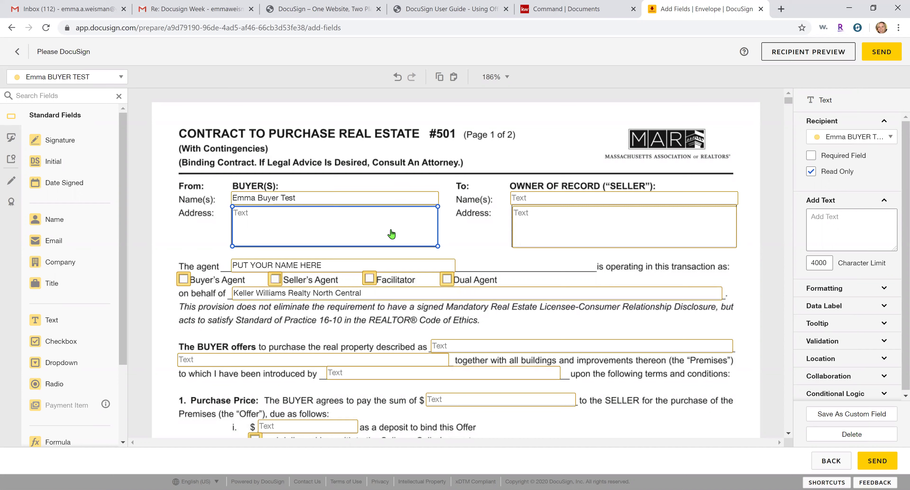
pyautogui.click(391, 230)
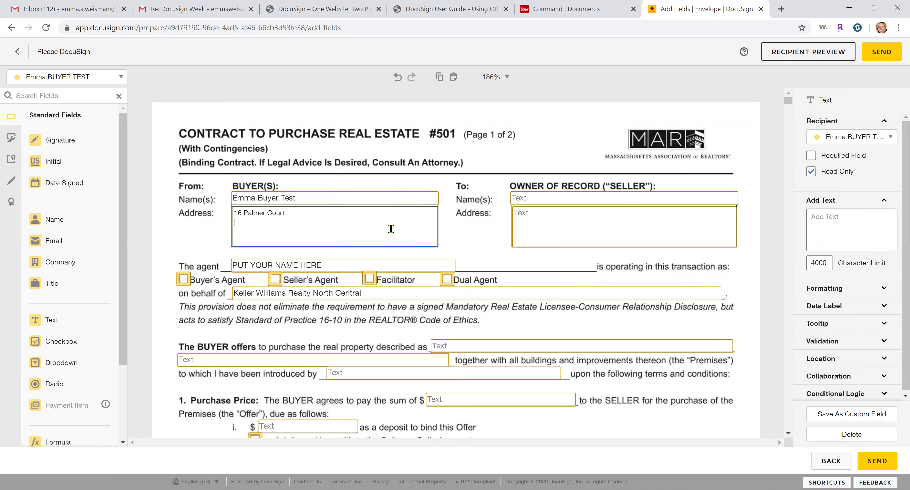
pyautogui.click(427, 254)
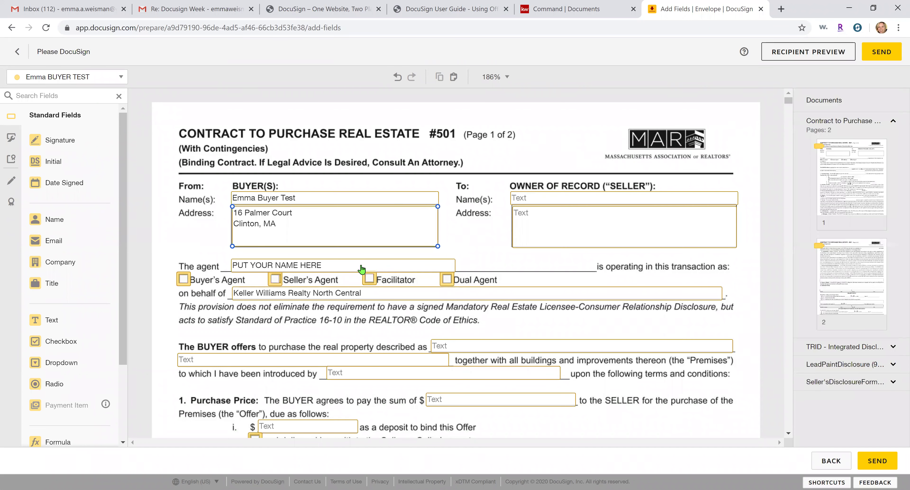
# Replace the PUT YOUR NAME HERE placeholder with the agent's full name
pyautogui.doubleClick(361, 268)
pyautogui.click(453, 229)
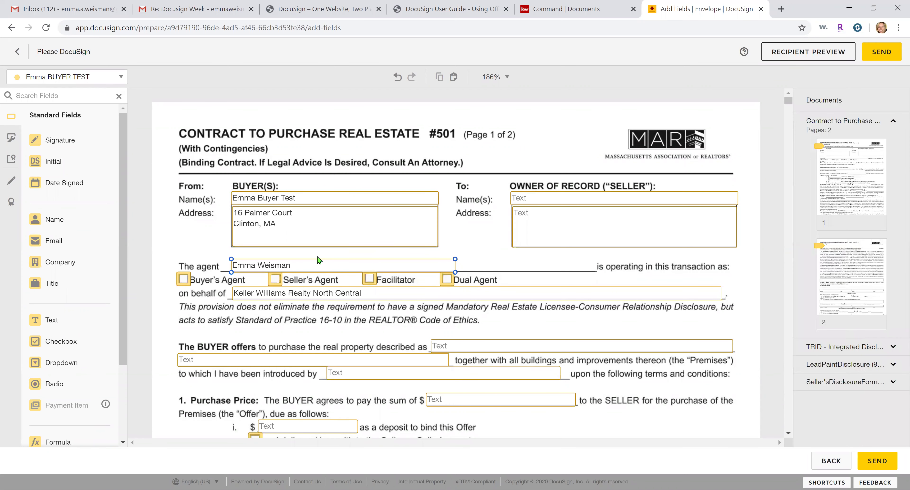
pyautogui.click(308, 268)
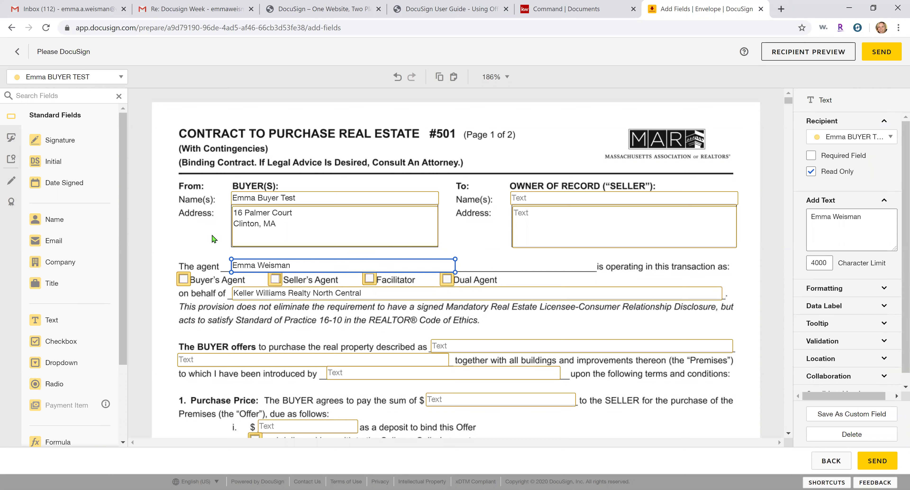
pyautogui.click(214, 246)
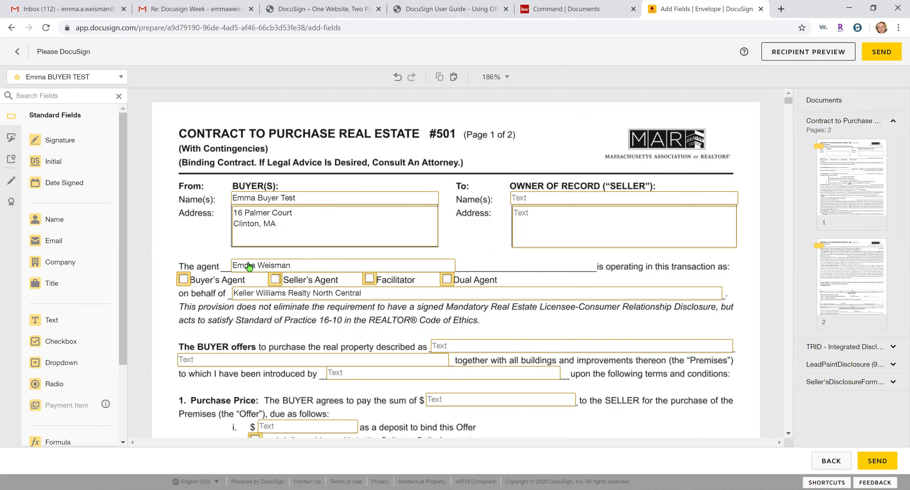
pyautogui.click(248, 267)
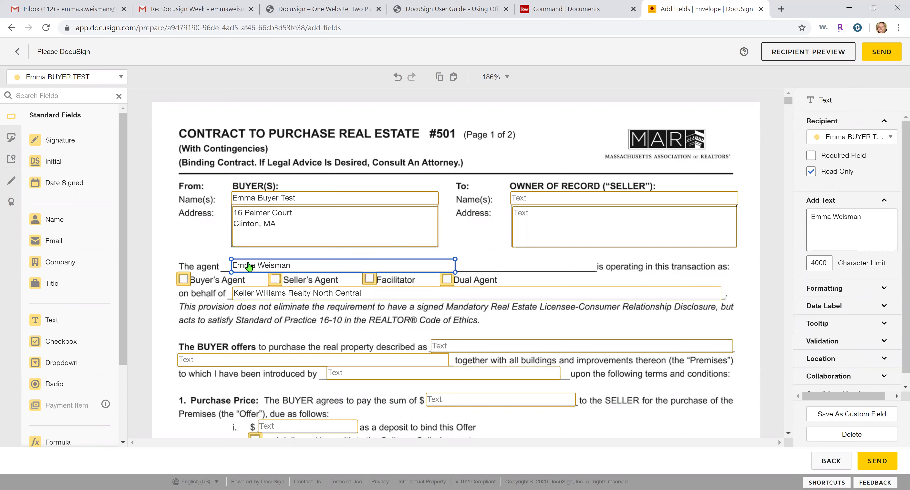
pyautogui.scroll(-1, 249, 266)
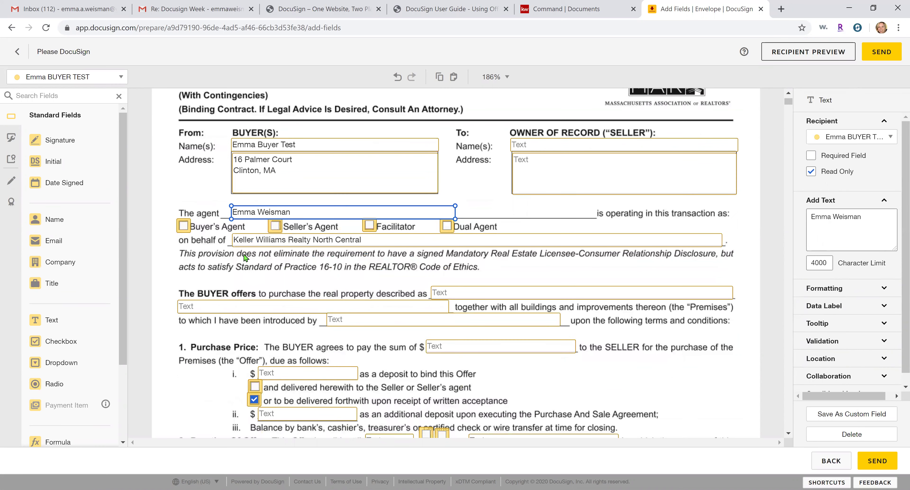
# Mark the agent as Buyer's Agent and check the Keller Williams Realty North Central field
pyautogui.click(184, 225)
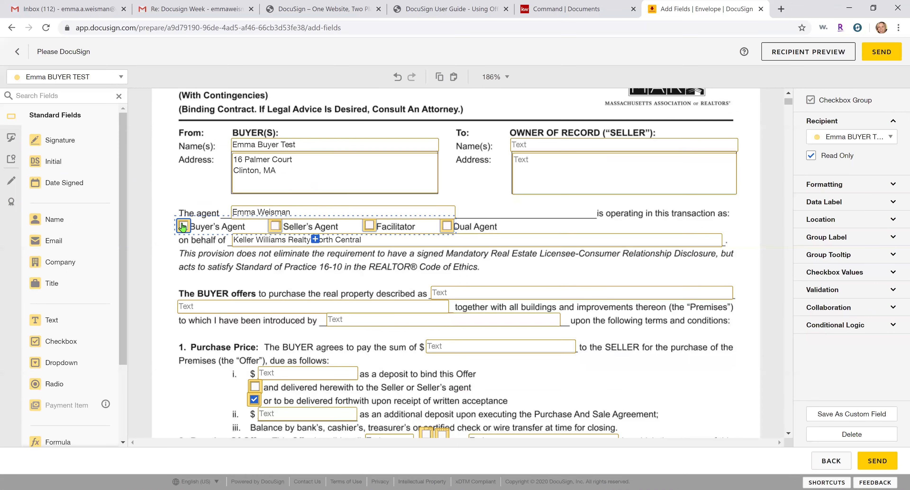
pyautogui.click(246, 254)
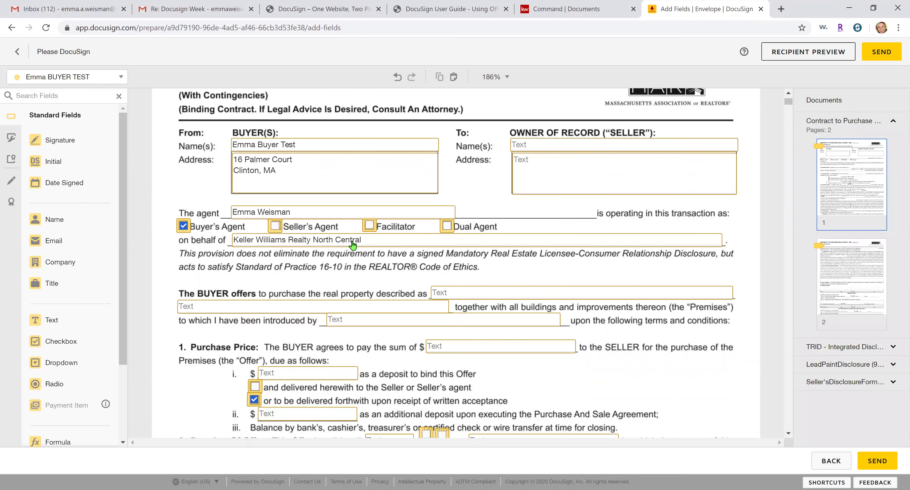
pyautogui.click(387, 244)
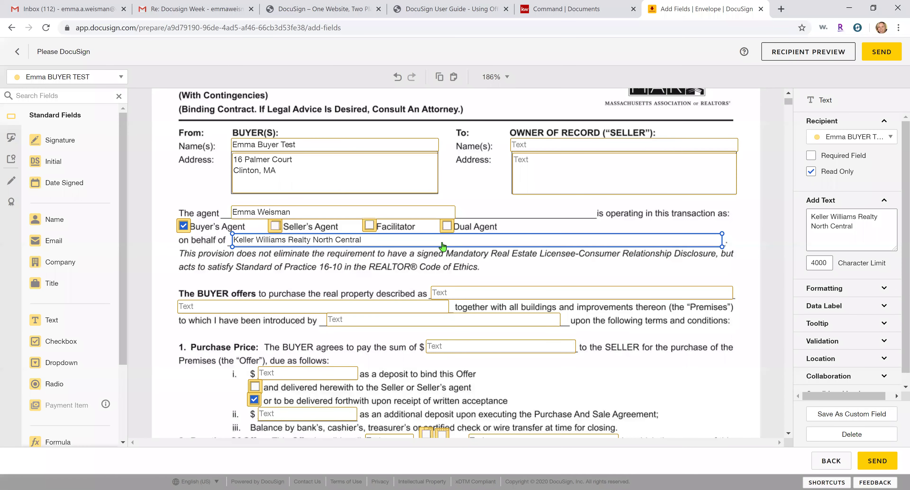
pyautogui.scroll(-5, 411, 276)
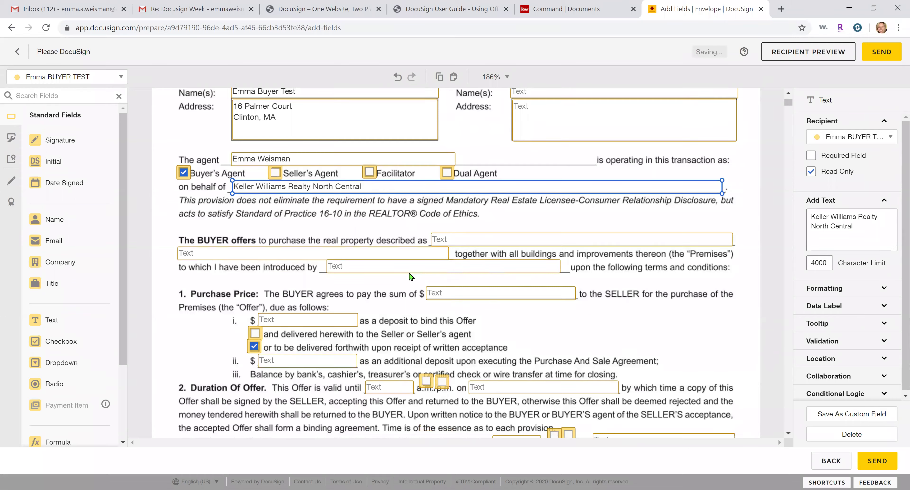
pyautogui.scroll(-20, 411, 277)
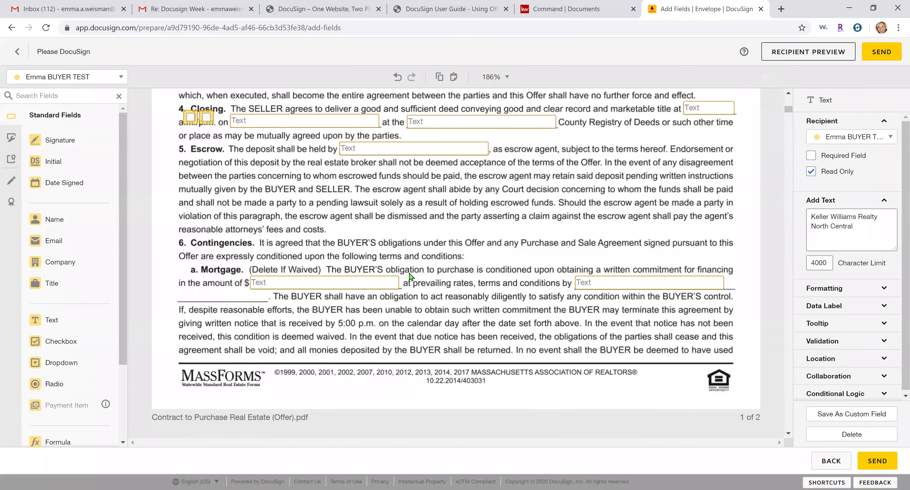
pyautogui.scroll(-3, 407, 291)
pyautogui.scroll(-6, 398, 290)
pyautogui.scroll(6, 248, 279)
# Confirm the BUYER line signature field is assigned to the buyer, not the agent
pyautogui.click(191, 249)
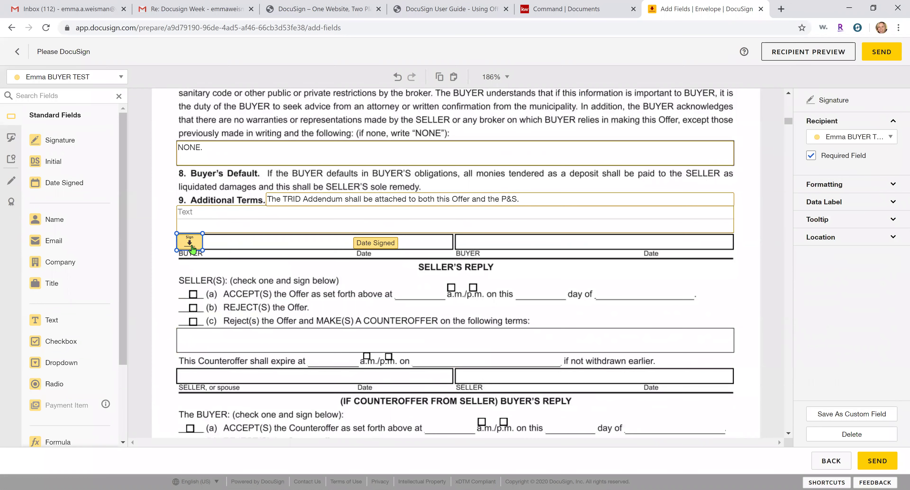
pyautogui.click(888, 138)
pyautogui.click(888, 137)
pyautogui.click(888, 138)
pyautogui.click(844, 193)
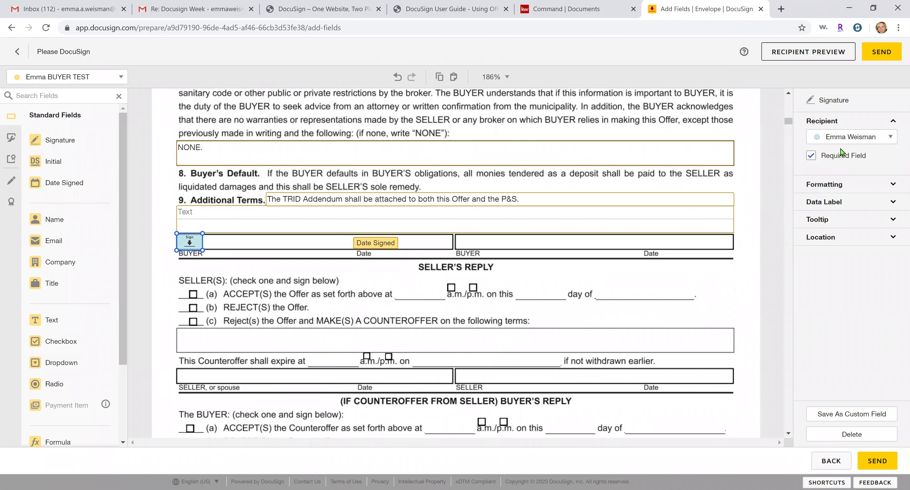
pyautogui.click(849, 138)
pyautogui.click(856, 168)
pyautogui.click(498, 250)
# Check the buyer signature field on the addendum's BUYER line
pyautogui.scroll(-3, 498, 251)
pyautogui.scroll(-10, 498, 250)
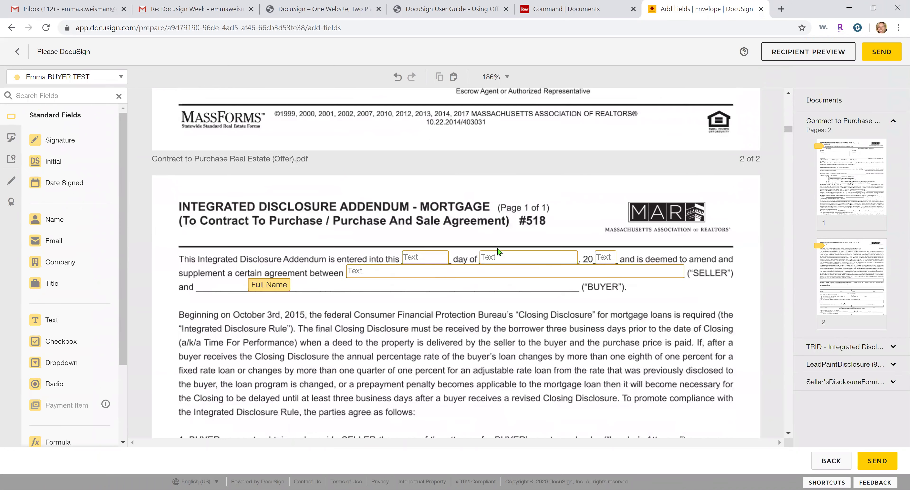
pyautogui.scroll(2, 469, 232)
pyautogui.scroll(-9, 470, 232)
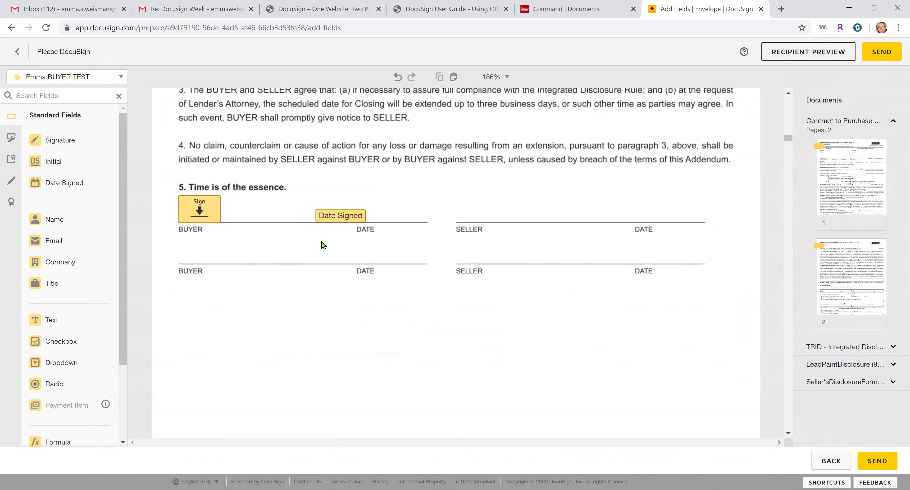
pyautogui.click(195, 221)
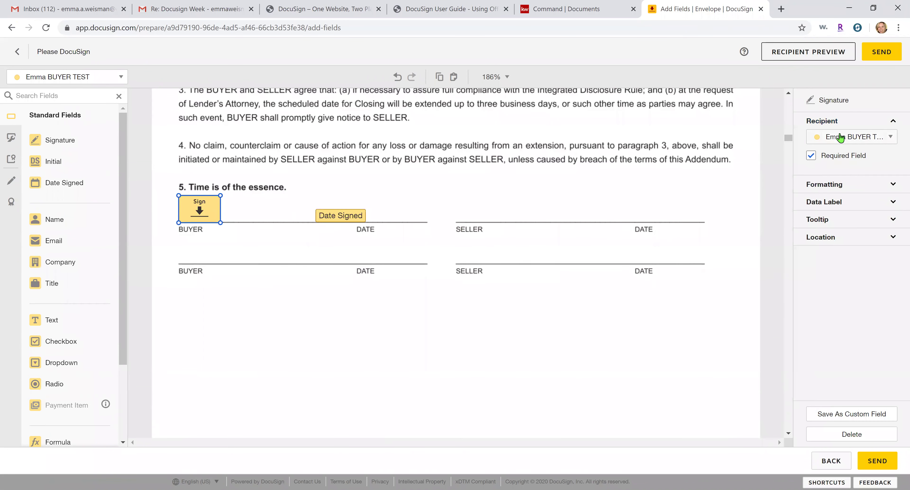
pyautogui.scroll(-5, 517, 313)
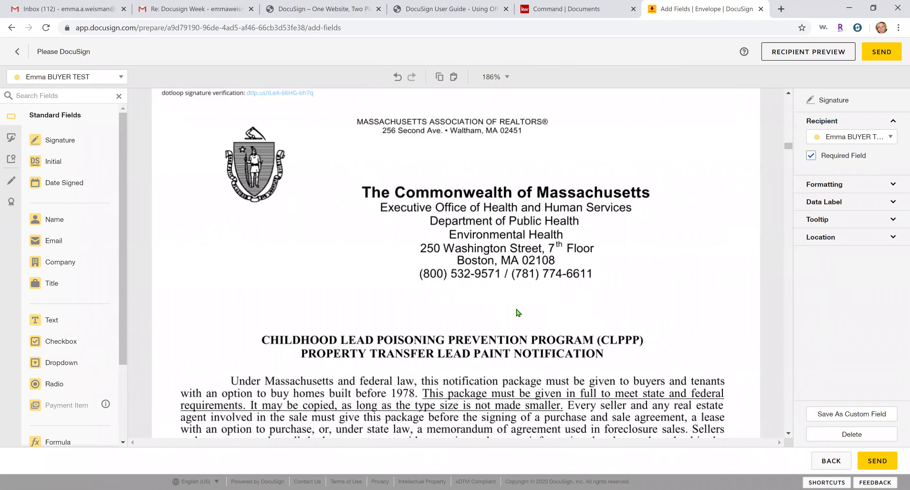
pyautogui.scroll(10, 642, 196)
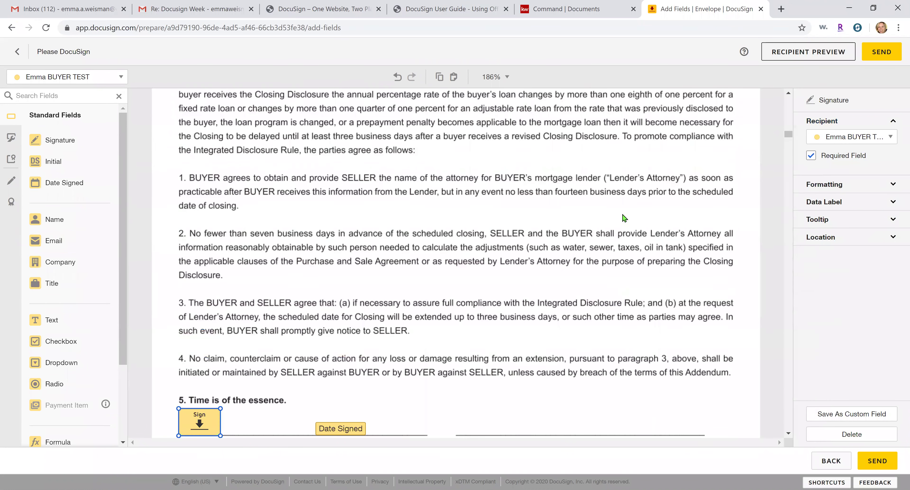
pyautogui.scroll(-4, 624, 218)
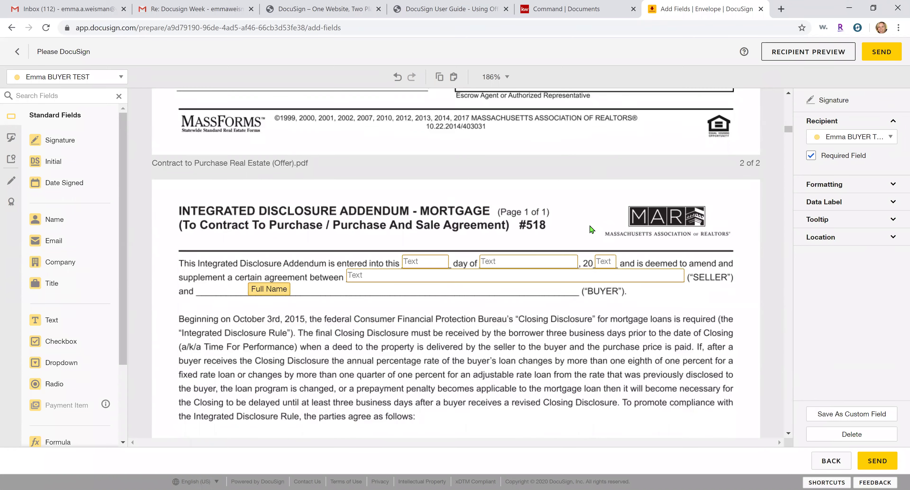
# Deselect the signature field and scroll LeadPaintDisclosure down to the Purchaser's Acknowledgment section
pyautogui.scroll(-12, 591, 230)
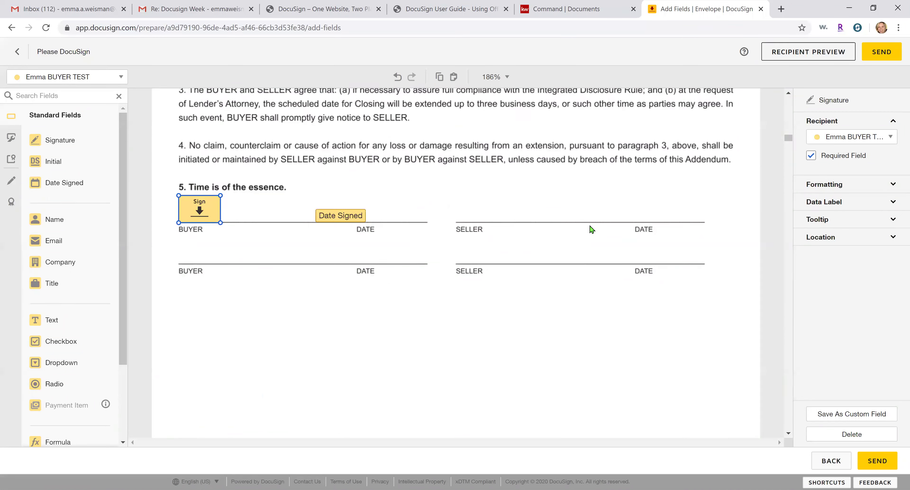
pyautogui.scroll(-15, 590, 230)
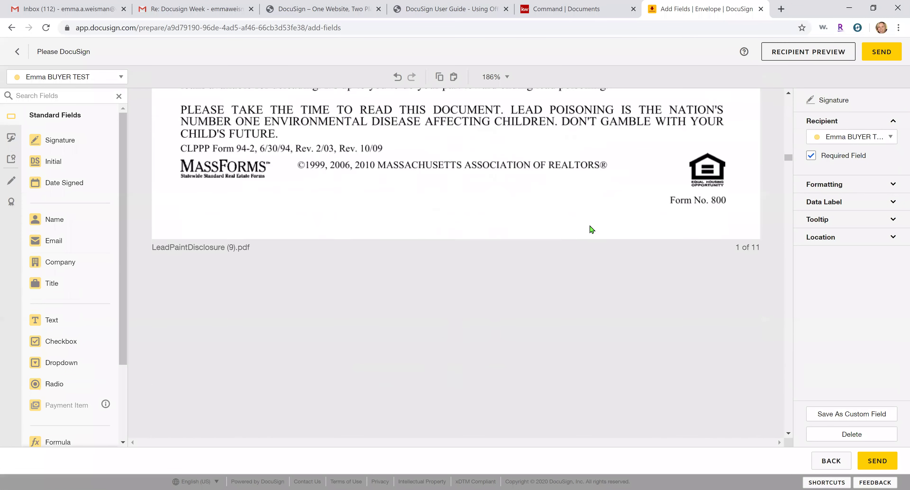
pyautogui.scroll(-10, 592, 229)
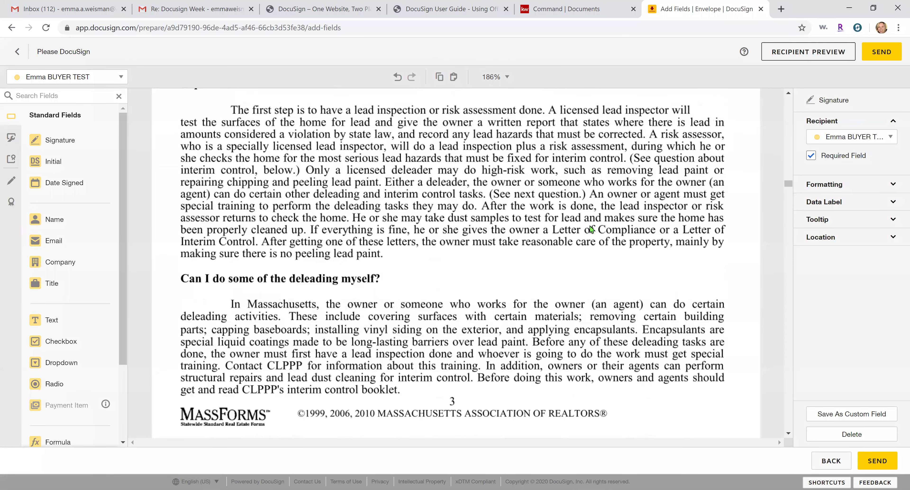
pyautogui.scroll(-8, 591, 230)
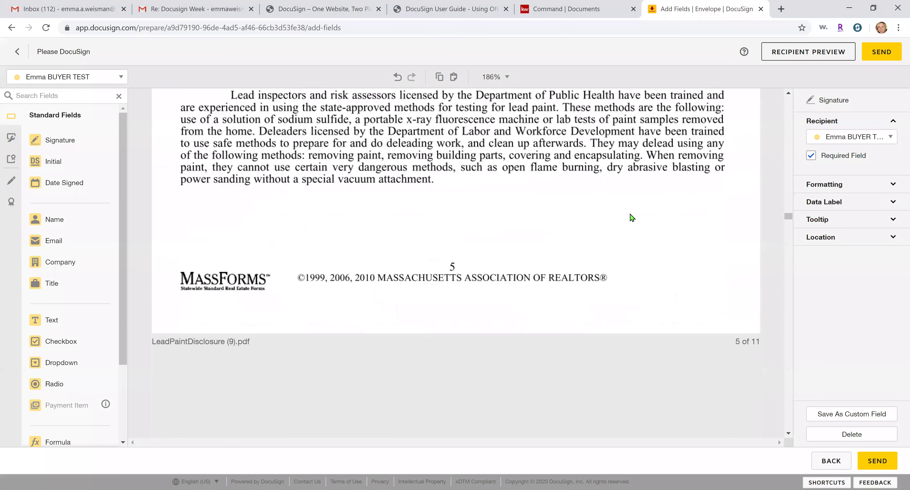
pyautogui.scroll(-20, 765, 232)
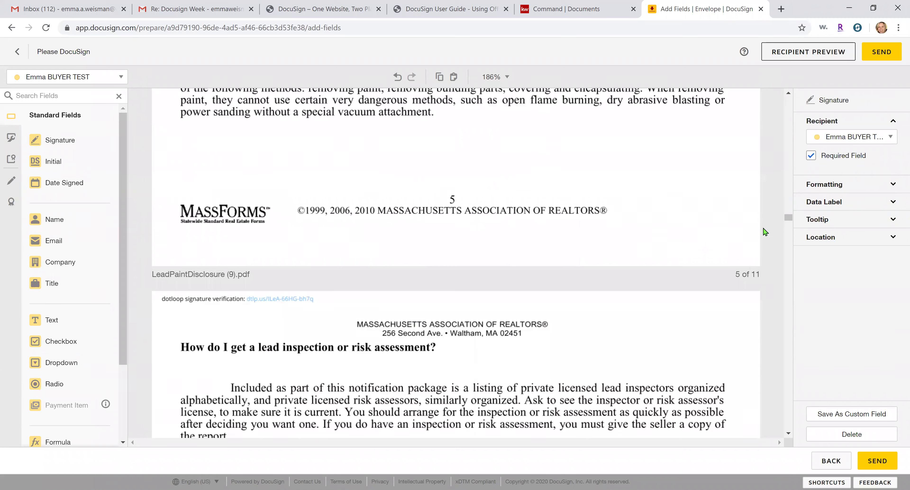
pyautogui.scroll(-10, 751, 251)
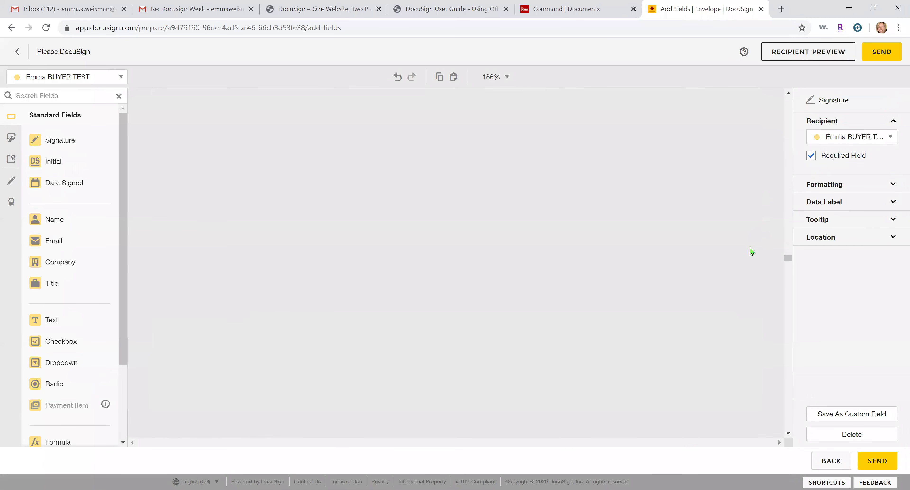
pyautogui.scroll(-15, 752, 251)
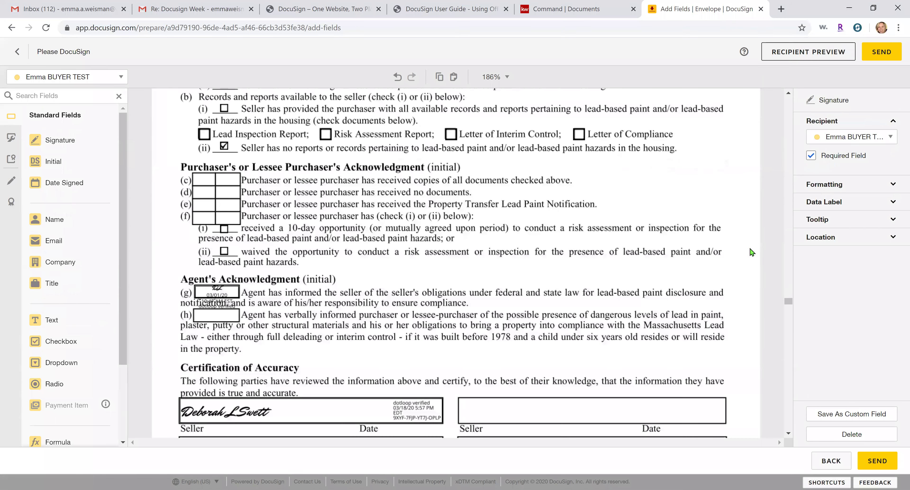
pyautogui.scroll(2, 751, 251)
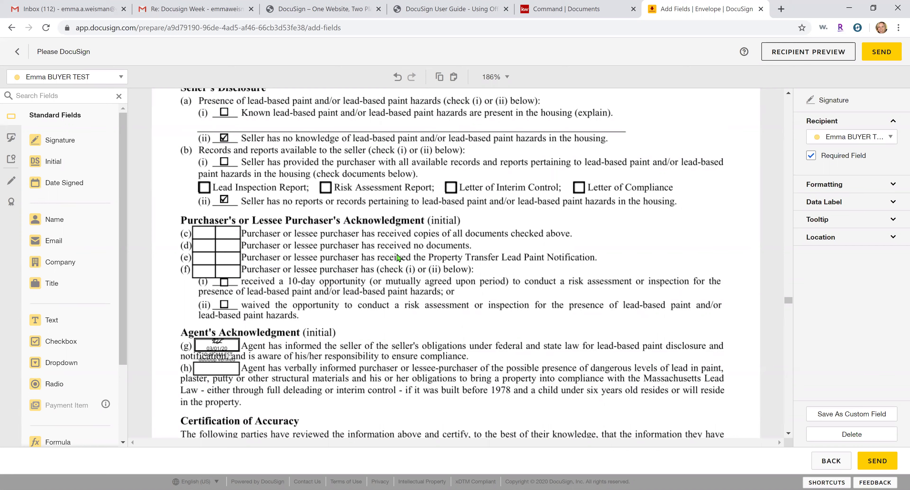
pyautogui.click(388, 237)
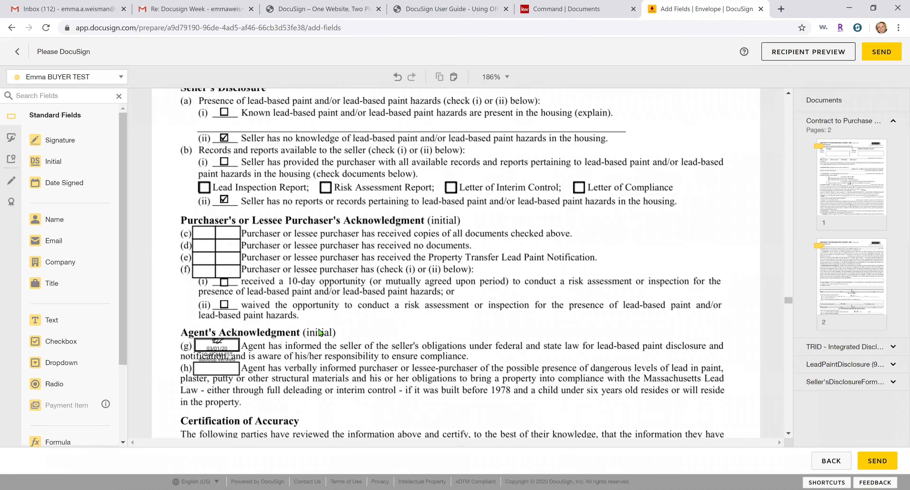
pyautogui.scroll(3, 319, 330)
pyautogui.scroll(3, 320, 330)
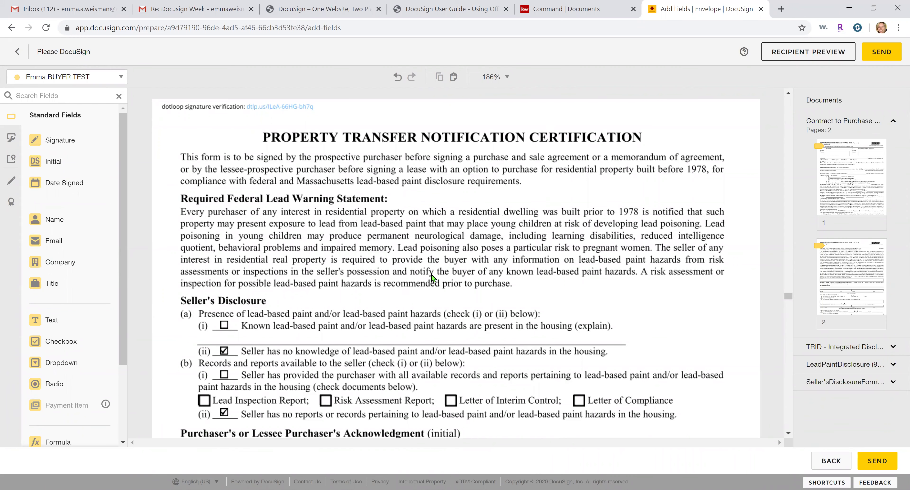
pyautogui.scroll(-3, 432, 278)
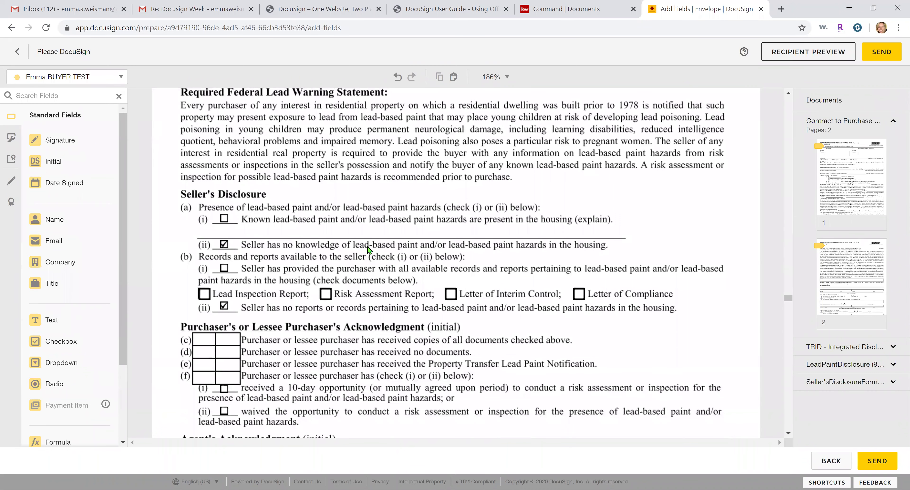
pyautogui.scroll(-2, 367, 249)
pyautogui.scroll(-2, 367, 249)
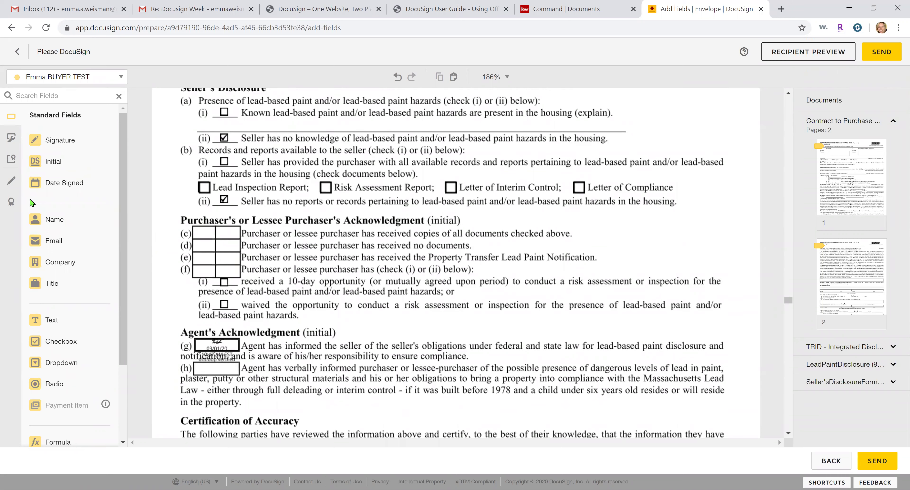
# Place buyer Initial fields on acknowledgment boxes (c), (d), (e) and (f), resizing the first
pyautogui.moveTo(34, 169); pyautogui.dragTo(193, 231)
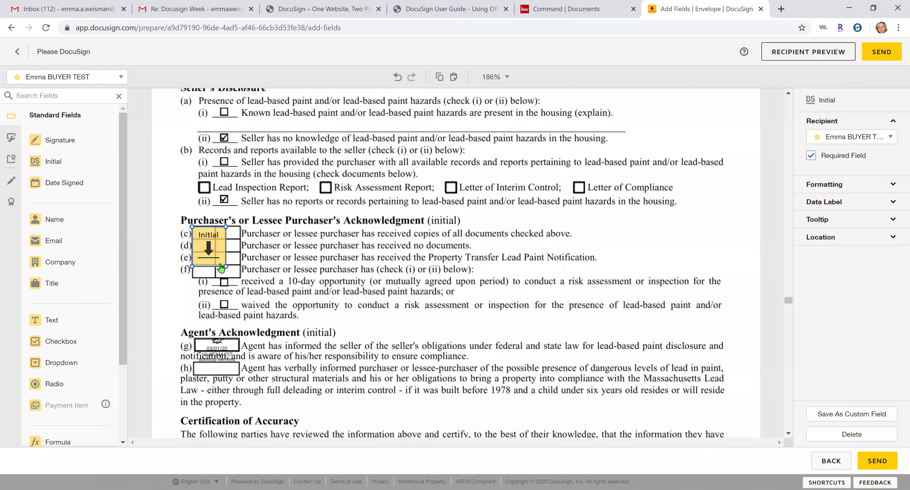
pyautogui.moveTo(219, 258); pyautogui.dragTo(203, 225)
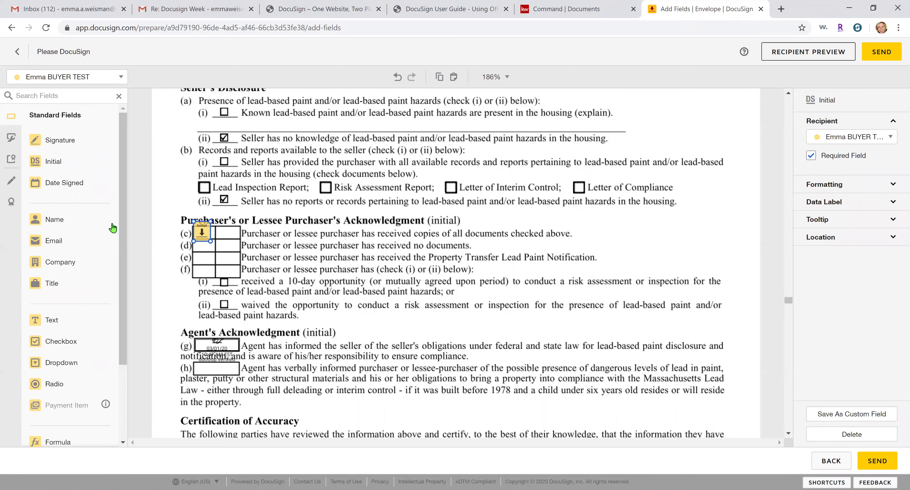
pyautogui.moveTo(82, 162); pyautogui.dragTo(196, 240)
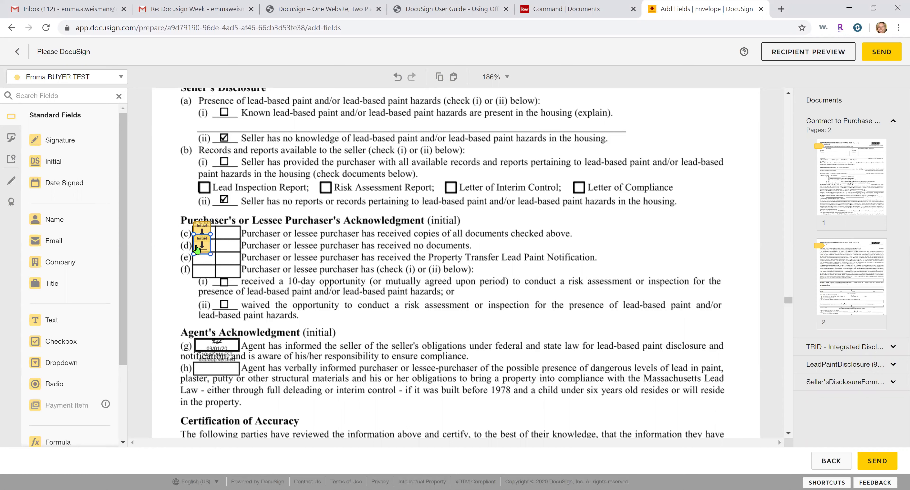
pyautogui.moveTo(66, 161); pyautogui.dragTo(193, 250)
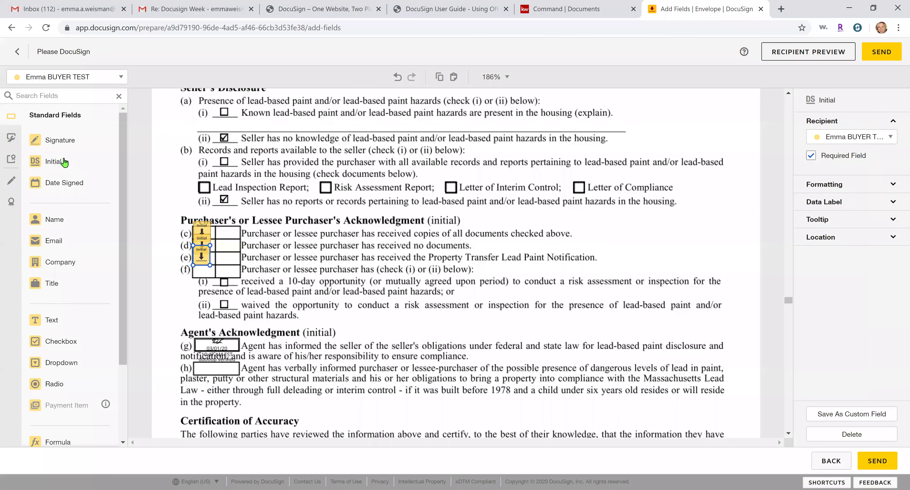
pyautogui.moveTo(60, 162); pyautogui.dragTo(194, 267)
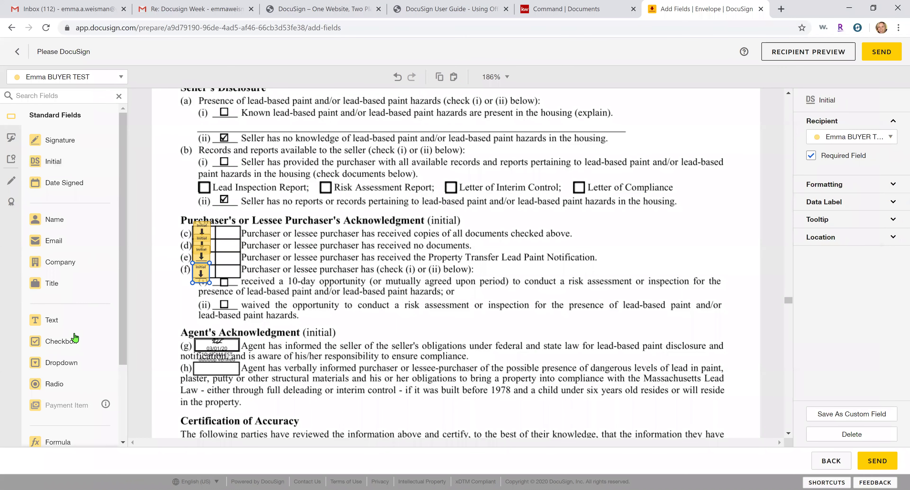
# Add a checkbox at option (i) and an agent-assigned Initial field at (h)
pyautogui.moveTo(74, 340); pyautogui.dragTo(223, 285)
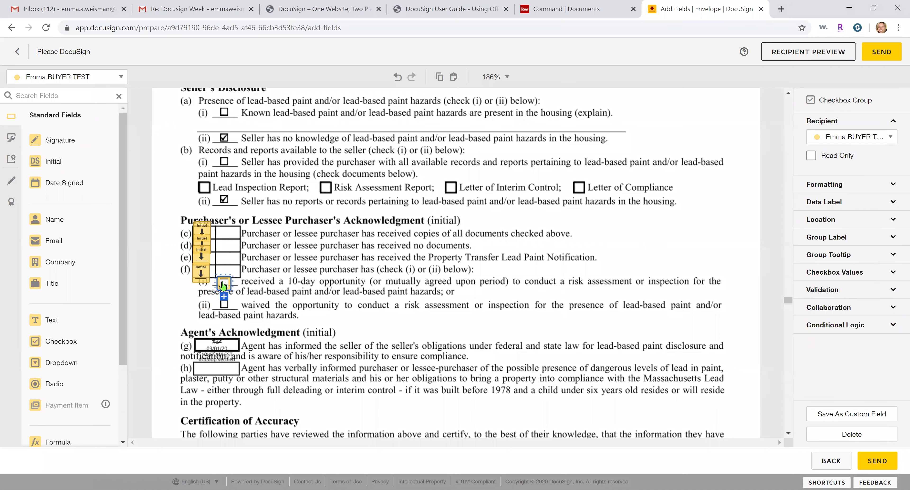
pyautogui.click(299, 283)
pyautogui.scroll(-2, 302, 281)
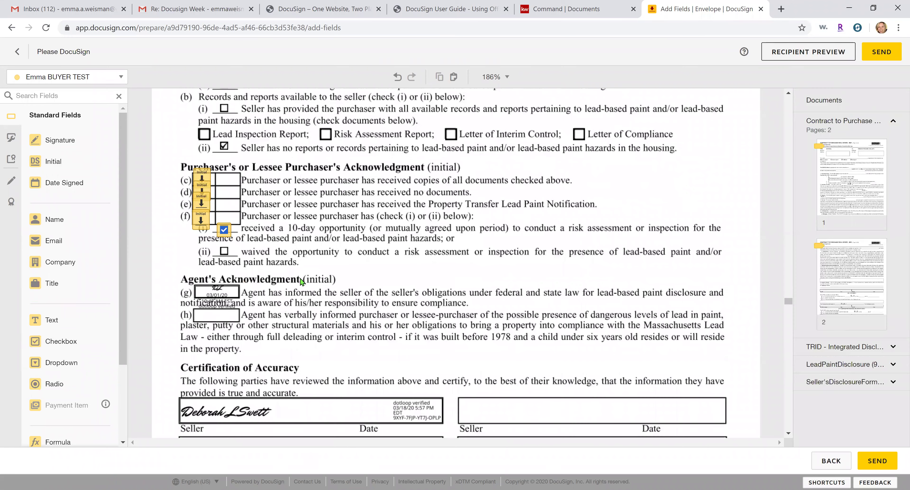
pyautogui.scroll(-2, 301, 282)
pyautogui.moveTo(51, 161); pyautogui.dragTo(204, 265)
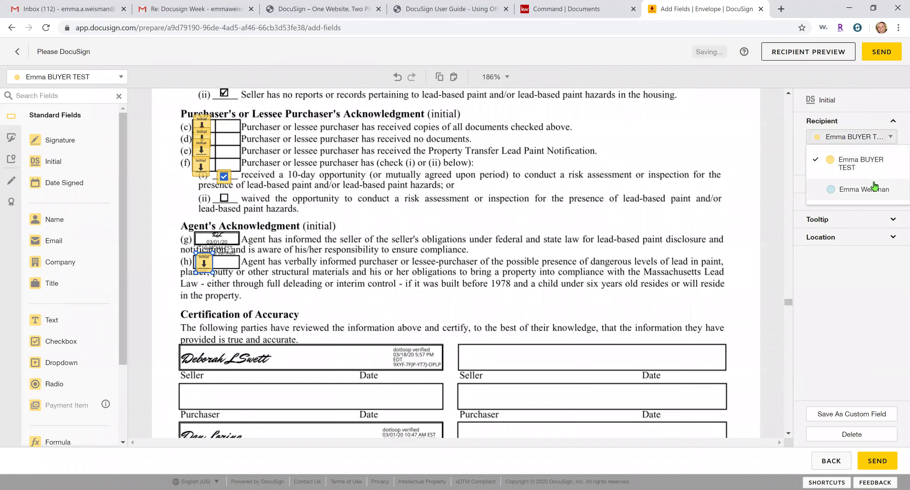
pyautogui.click(866, 189)
pyautogui.click(367, 233)
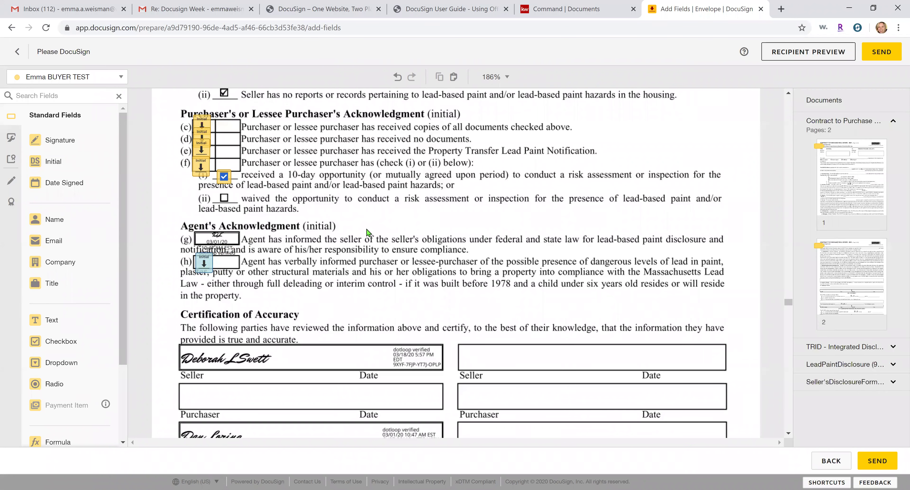
pyautogui.scroll(-2, 367, 233)
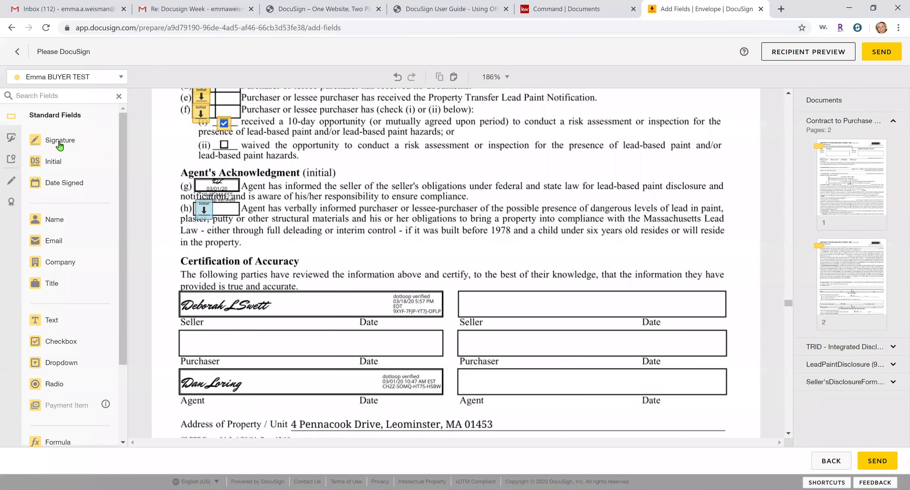
# Place buyer Sign and Date Signed fields on the Purchaser line
pyautogui.moveTo(59, 144)
pyautogui.mouseDown()
pyautogui.moveTo(337, 310)
pyautogui.moveTo(180, 335)
pyautogui.mouseUp()
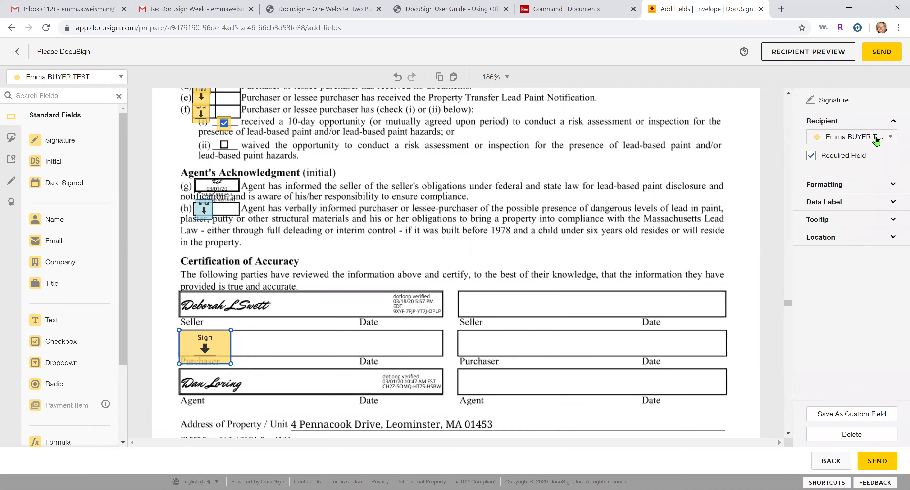
pyautogui.click(243, 264)
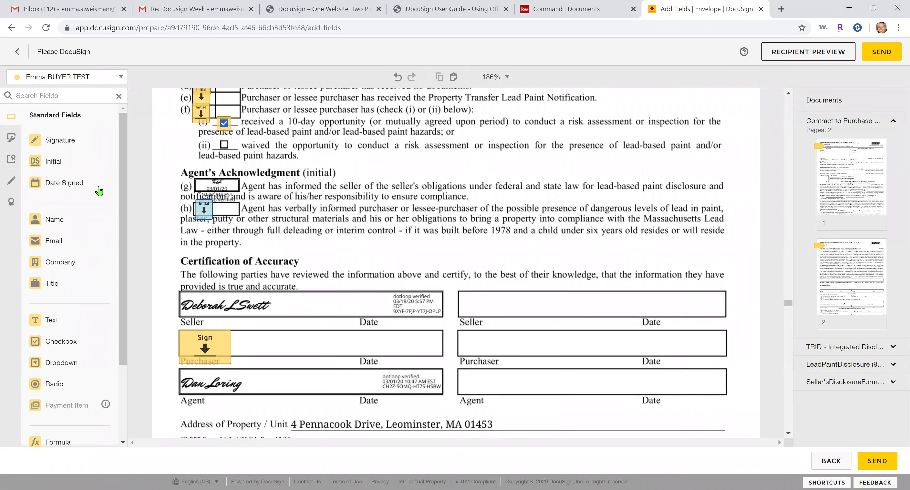
pyautogui.moveTo(82, 186)
pyautogui.mouseDown()
pyautogui.moveTo(300, 362)
pyautogui.moveTo(291, 350)
pyautogui.moveTo(378, 347)
pyautogui.mouseUp()
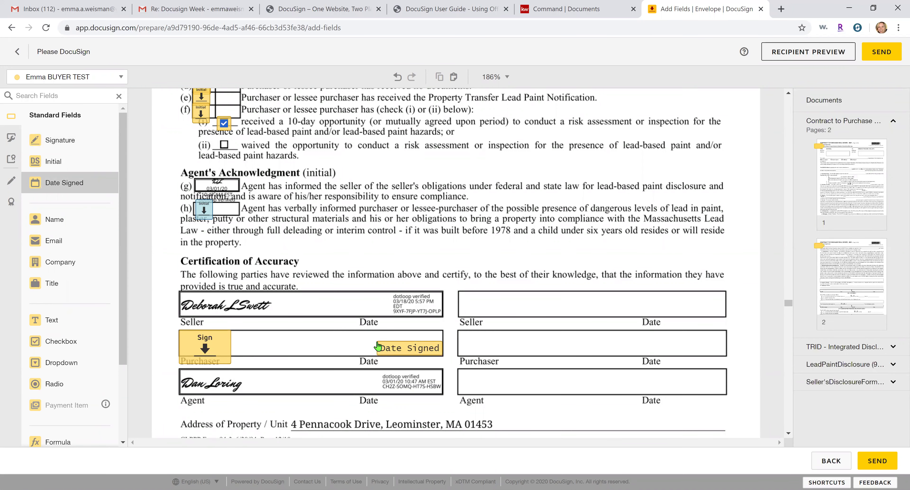
pyautogui.moveTo(378, 347); pyautogui.dragTo(469, 338)
pyautogui.moveTo(350, 339); pyautogui.dragTo(288, 344)
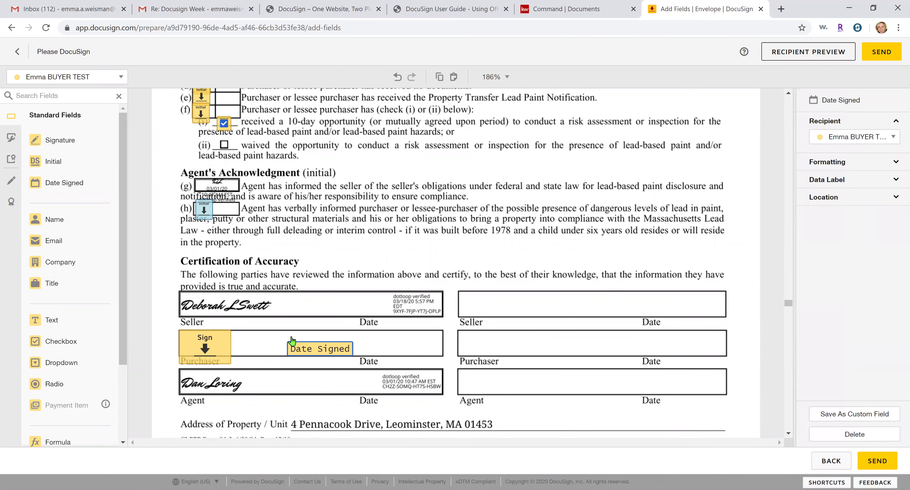
pyautogui.click(220, 307)
pyautogui.click(203, 338)
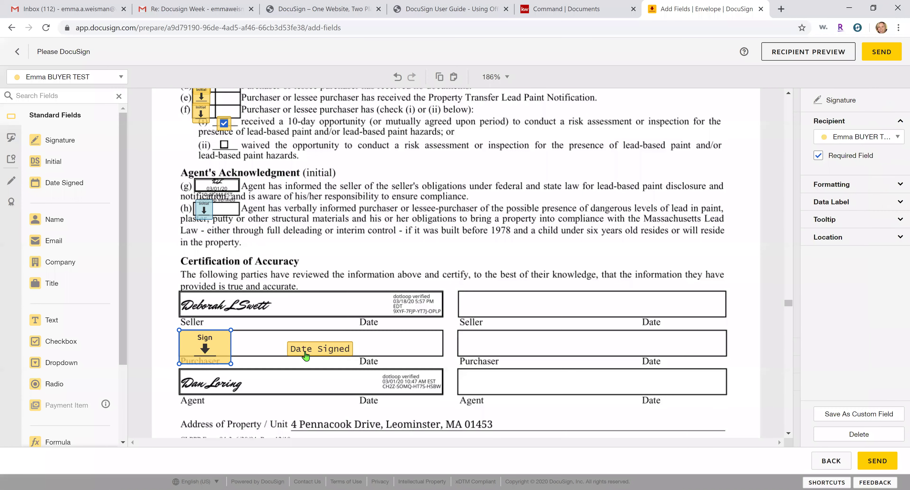
pyautogui.click(402, 342)
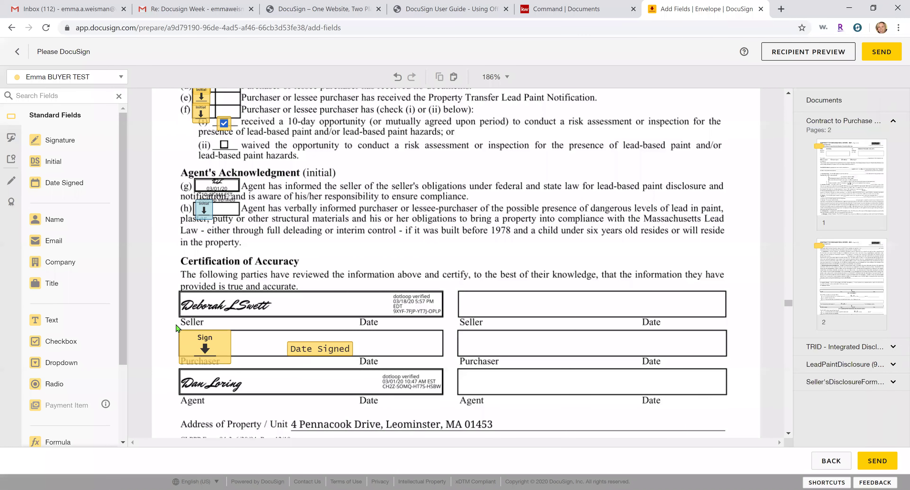
# Copy both Purchaser fields into the empty Agent box and assign them to the agent
pyautogui.moveTo(178, 327); pyautogui.dragTo(354, 365)
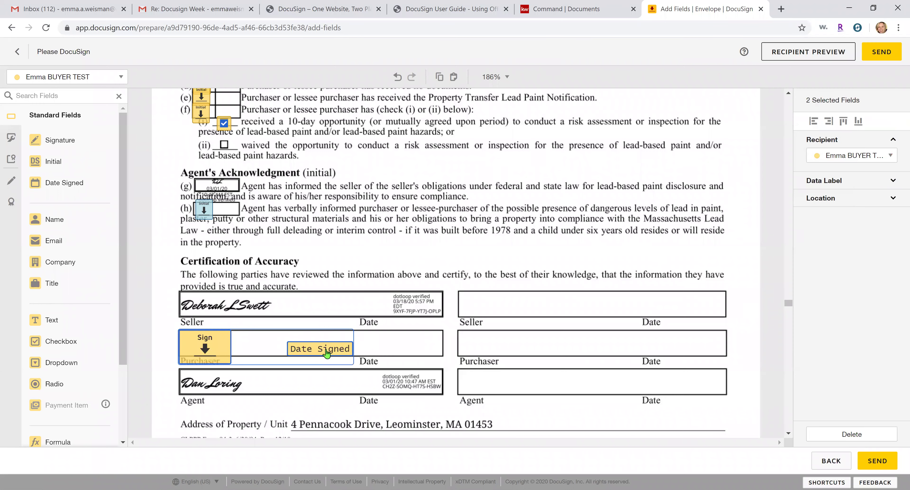
pyautogui.rightClick(325, 349)
pyautogui.click(343, 386)
pyautogui.click(458, 371)
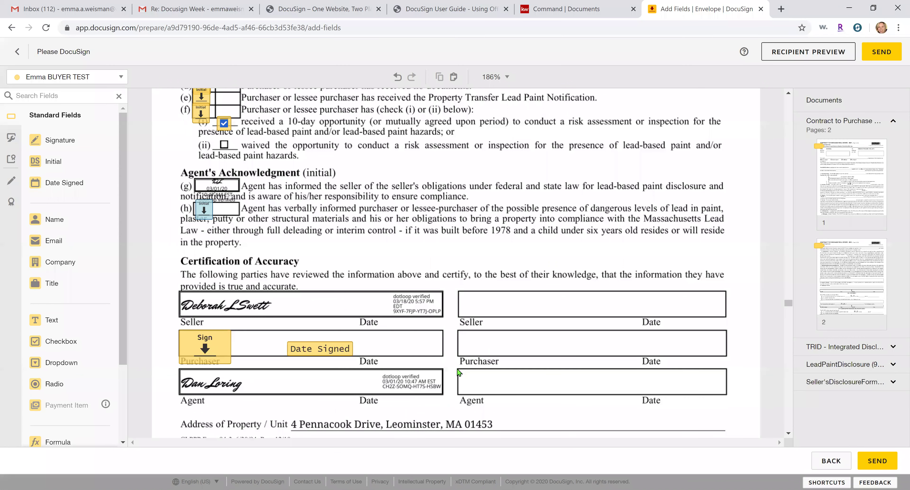
pyautogui.rightClick(458, 373)
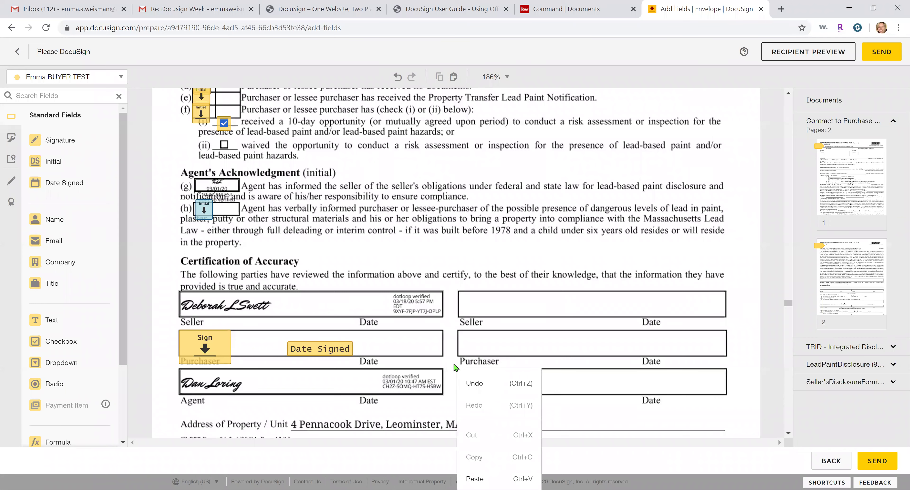
pyautogui.click(532, 313)
pyautogui.scroll(-4, 508, 304)
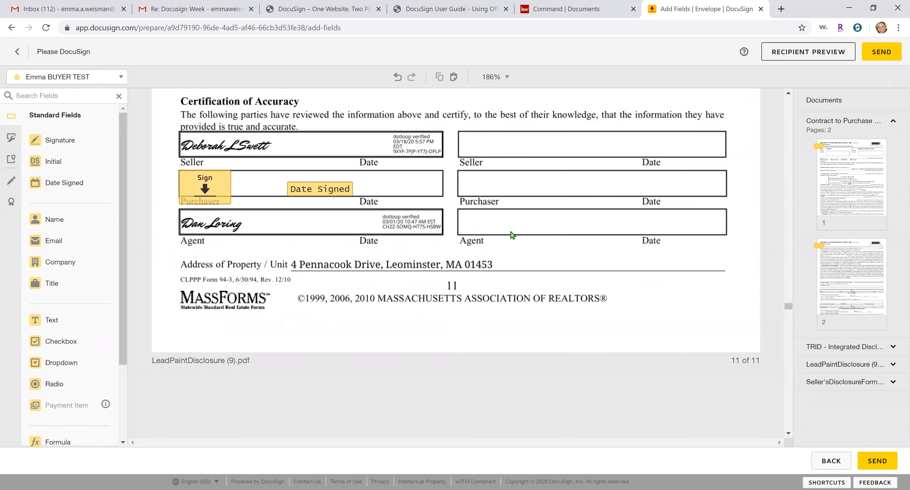
pyautogui.rightClick(458, 212)
pyautogui.click(489, 341)
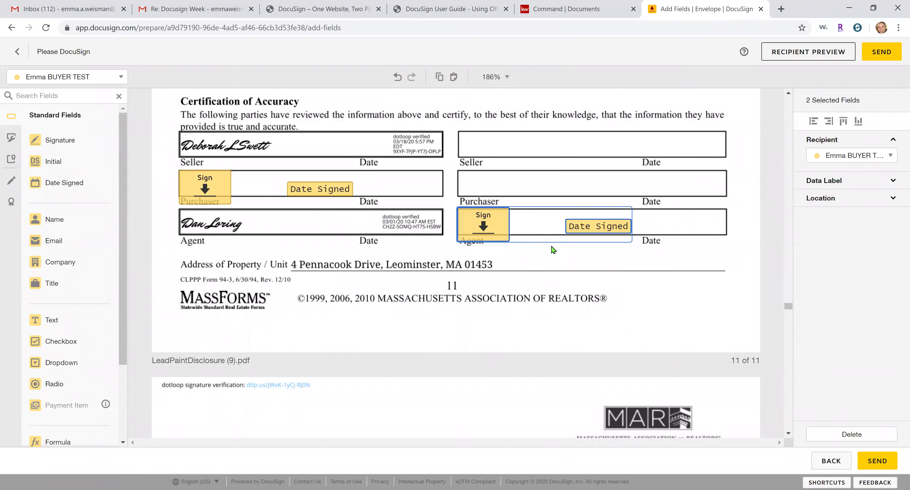
pyautogui.click(847, 156)
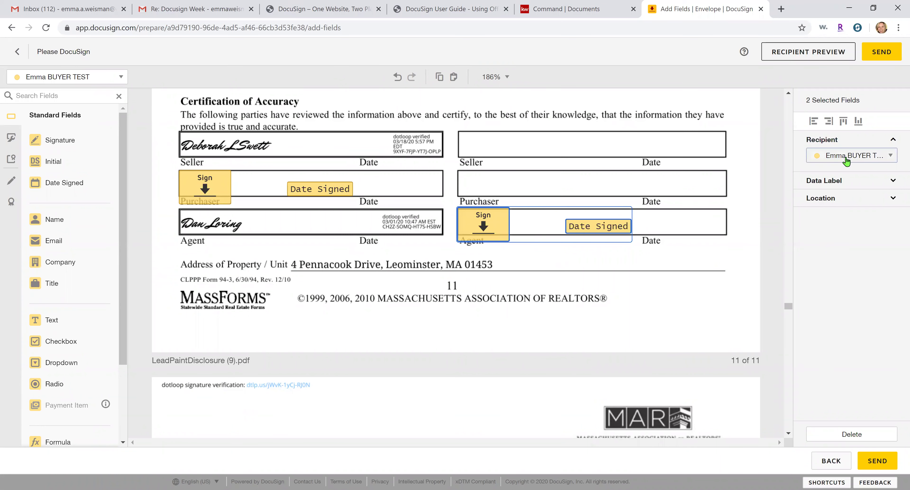
pyautogui.click(848, 208)
pyautogui.click(699, 221)
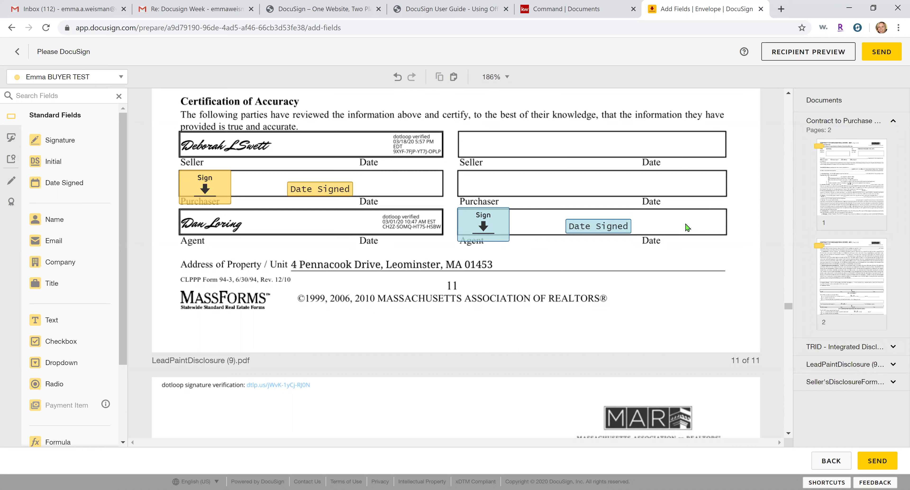
# Add buyer Initial fields to the Buyer's Initials boxes on the first three disclosure pages
pyautogui.scroll(-10, 687, 228)
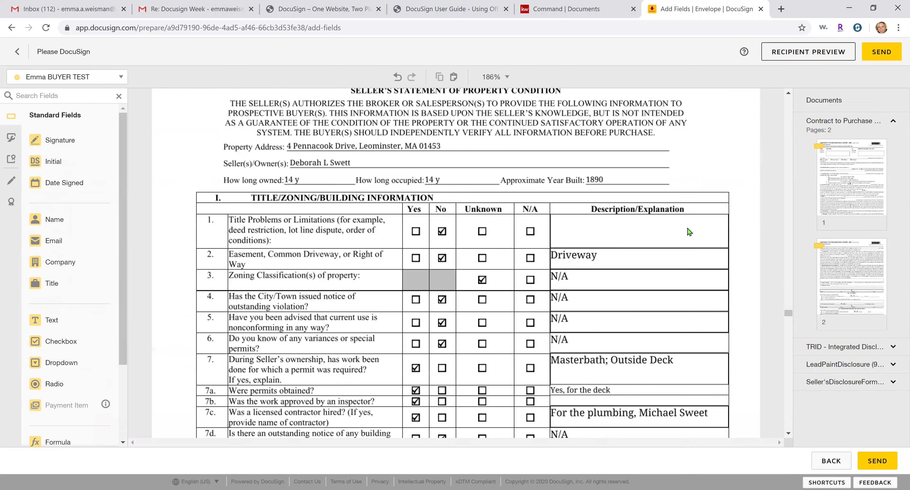
pyautogui.scroll(-7, 688, 232)
pyautogui.scroll(6, 687, 230)
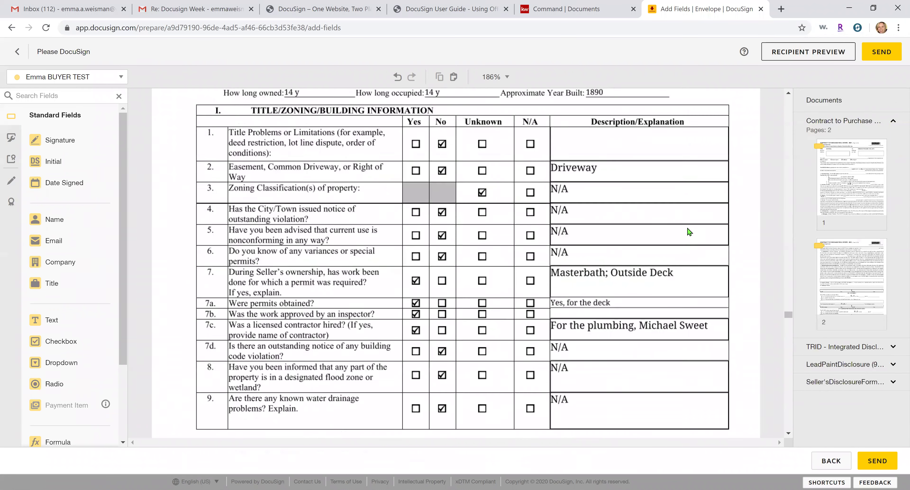
pyautogui.scroll(-12, 687, 230)
pyautogui.moveTo(66, 166); pyautogui.dragTo(502, 180)
pyautogui.scroll(-8, 505, 269)
pyautogui.scroll(-10, 506, 283)
pyautogui.moveTo(74, 164); pyautogui.dragTo(510, 139)
pyautogui.scroll(-8, 515, 180)
pyautogui.scroll(-10, 515, 181)
pyautogui.moveTo(58, 163); pyautogui.dragTo(497, 208)
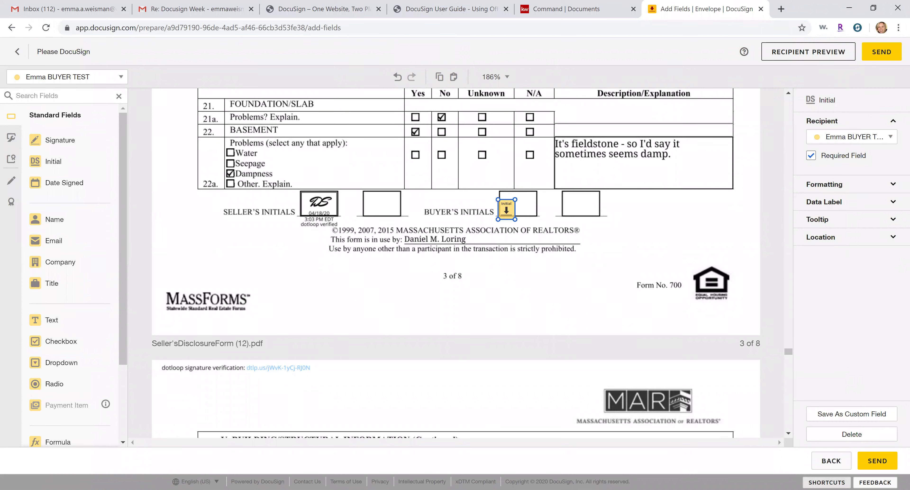
# Copy the page 3 buyer initial and paste it into Buyer's Initials on pages 4 and 5
pyautogui.click(827, 483)
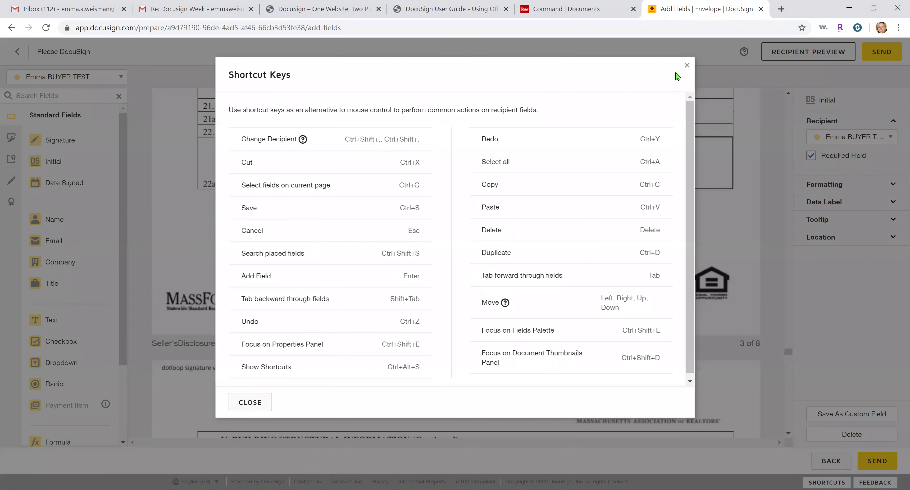
pyautogui.click(686, 65)
pyautogui.click(503, 208)
pyautogui.rightClick(503, 208)
pyautogui.click(519, 239)
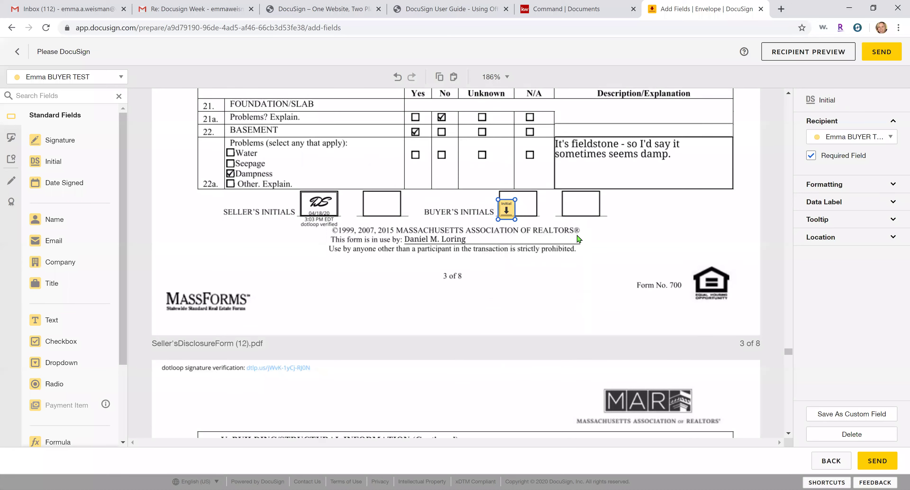
pyautogui.scroll(-20, 508, 226)
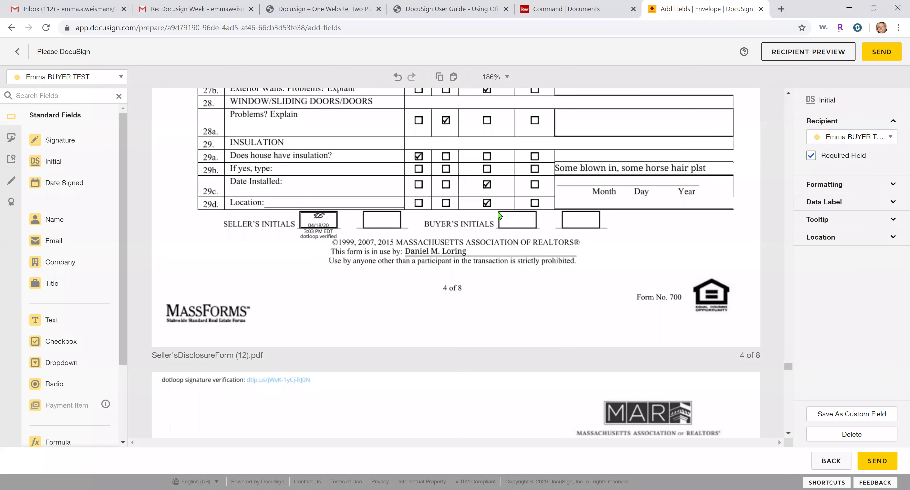
pyautogui.rightClick(498, 211)
pyautogui.click(521, 340)
pyautogui.scroll(-20, 567, 302)
pyautogui.scroll(-3, 535, 219)
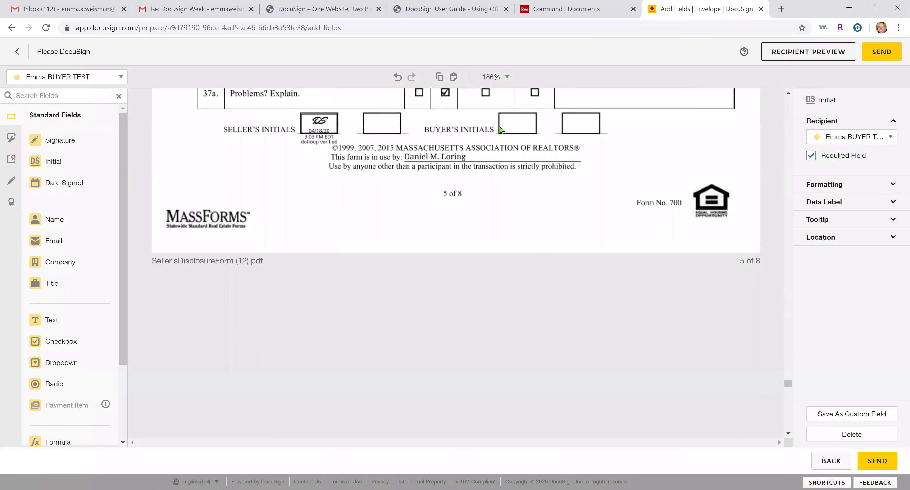
pyautogui.rightClick(498, 112)
pyautogui.click(519, 247)
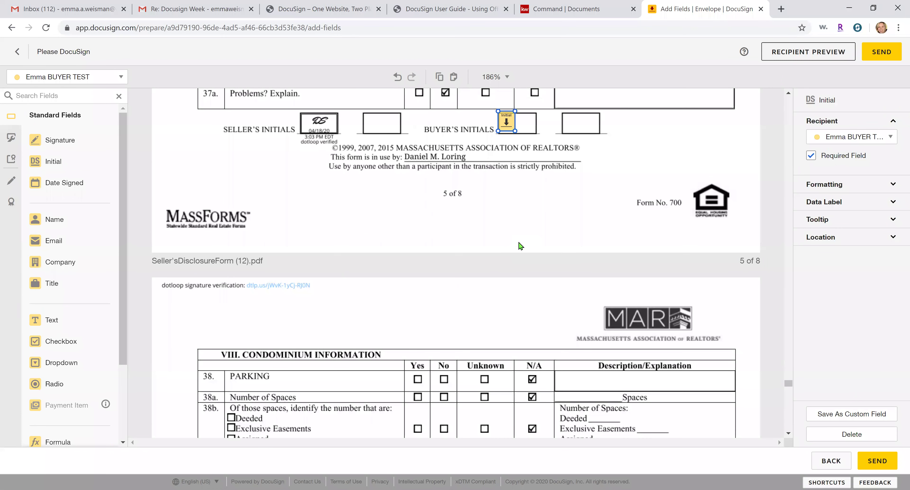
# Align the page 5 initial and paste buyer initials onto pages 6, 7 and 8
pyautogui.moveTo(506, 122); pyautogui.dragTo(507, 122)
pyautogui.scroll(-15, 530, 212)
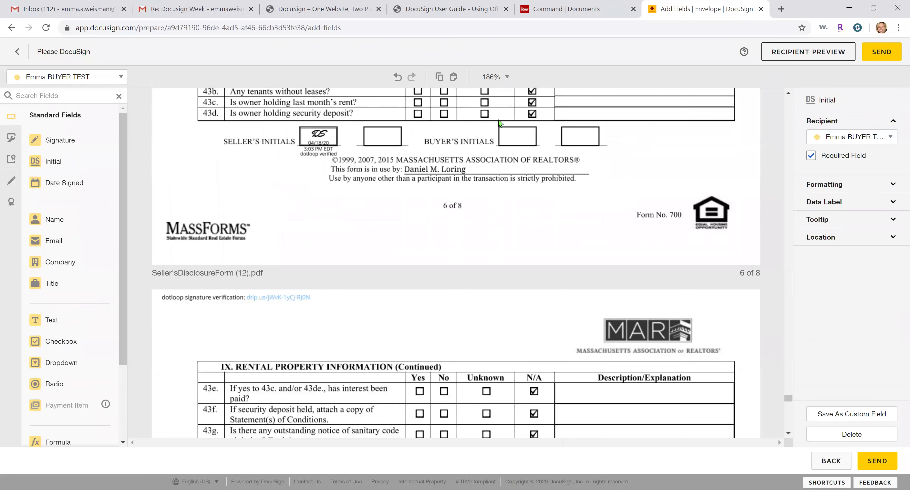
pyautogui.rightClick(497, 127)
pyautogui.click(525, 254)
pyautogui.scroll(-15, 505, 198)
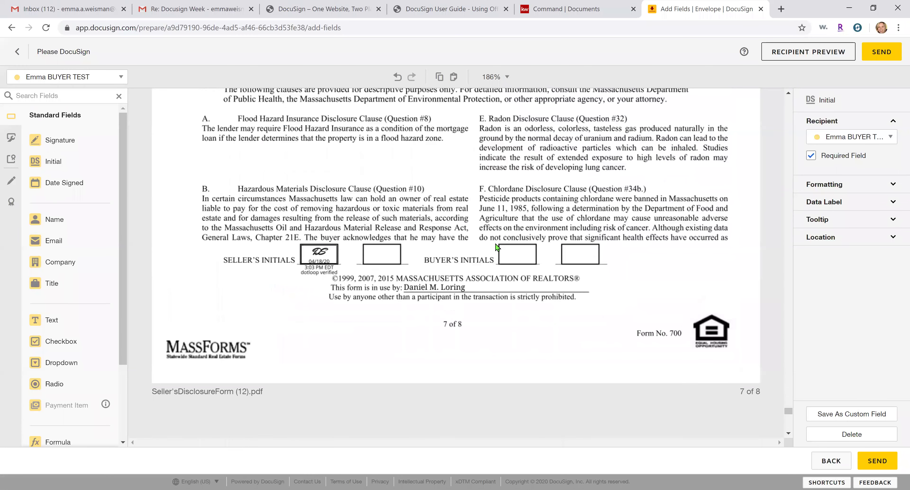
pyautogui.rightClick(498, 247)
pyautogui.click(518, 378)
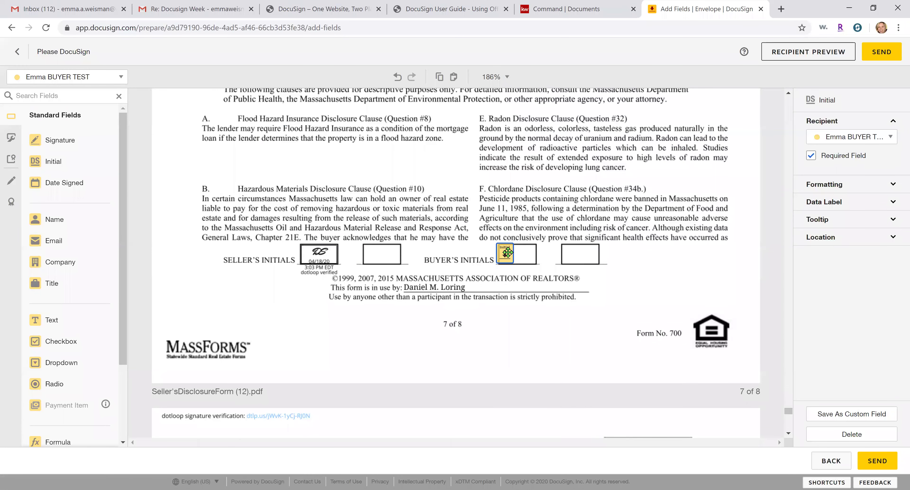
pyautogui.scroll(-10, 509, 254)
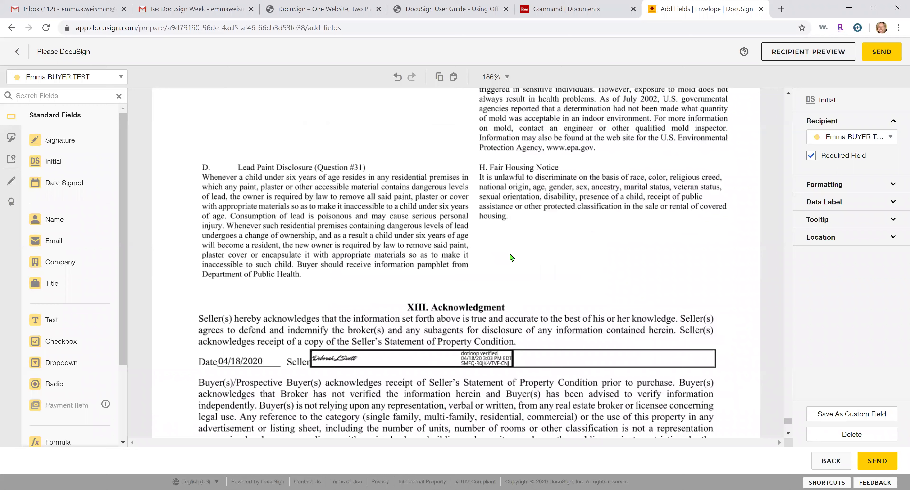
pyautogui.scroll(-5, 315, 254)
pyautogui.rightClick(313, 256)
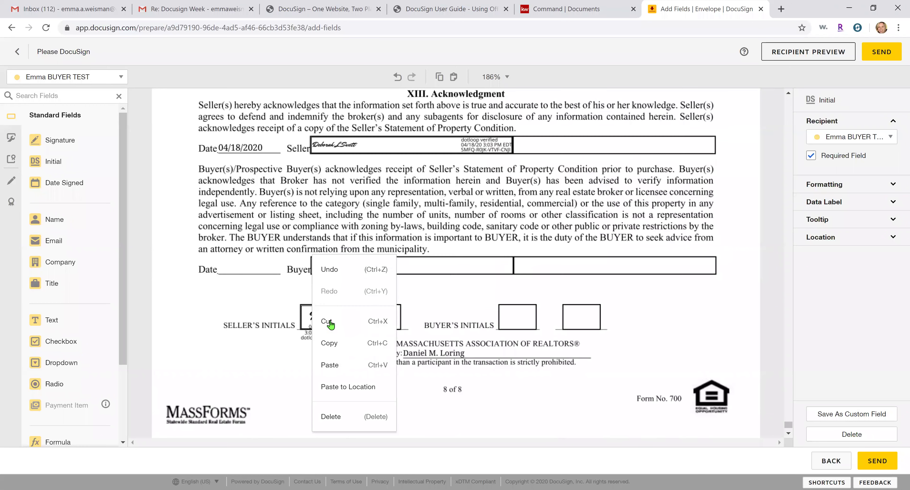
pyautogui.click(339, 387)
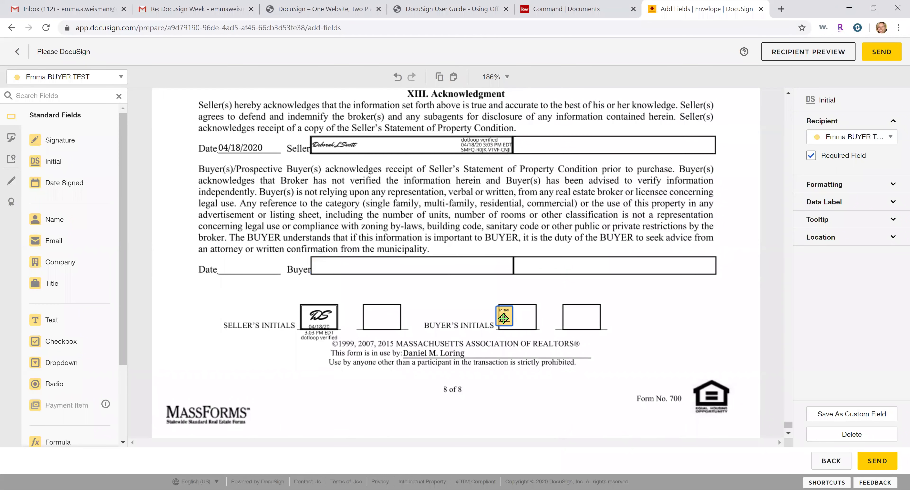
# Put buyer Sign and Date Signed fields on the Buyer line, then preview as the recipient
pyautogui.click(60, 140)
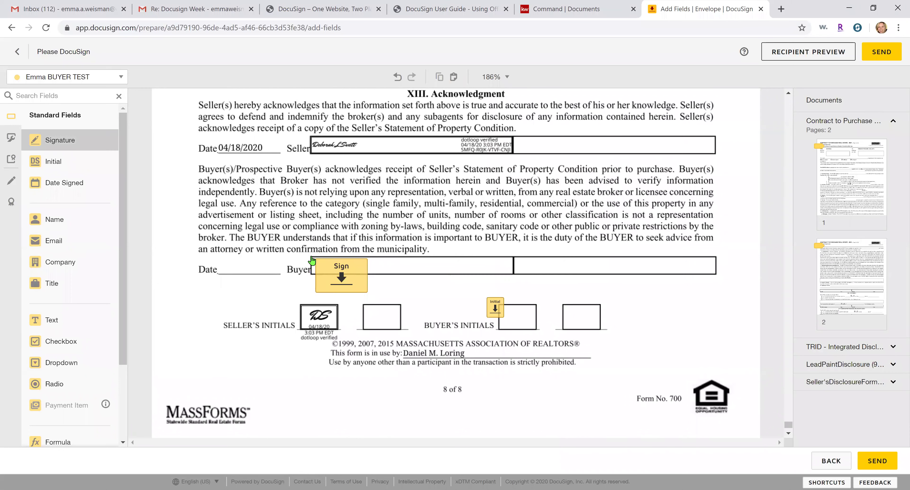
pyautogui.click(311, 260)
pyautogui.click(60, 182)
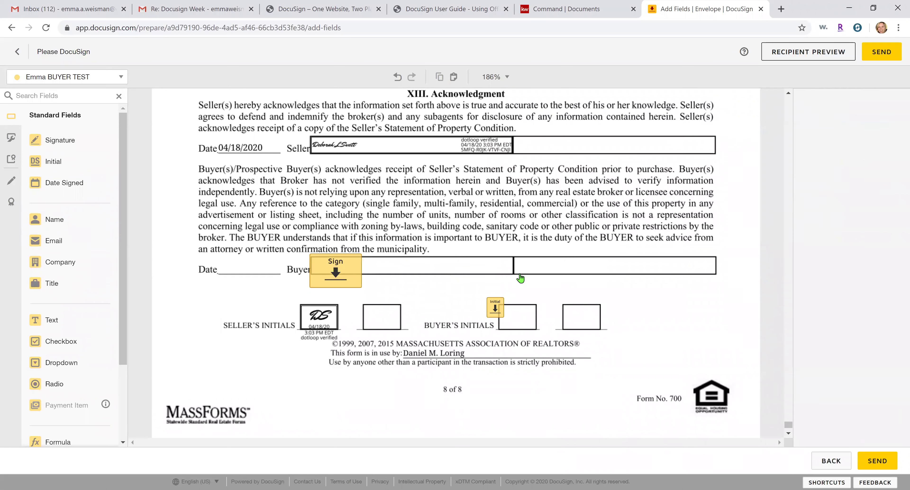
pyautogui.click(508, 265)
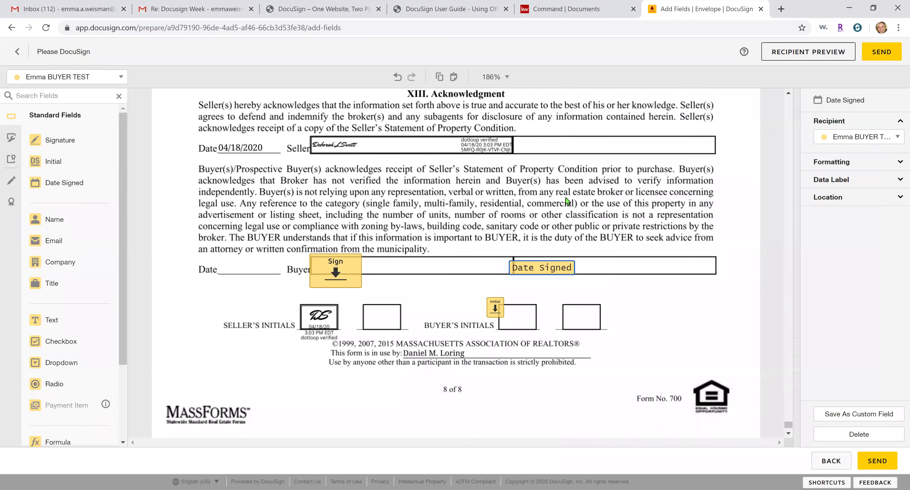
pyautogui.click(782, 56)
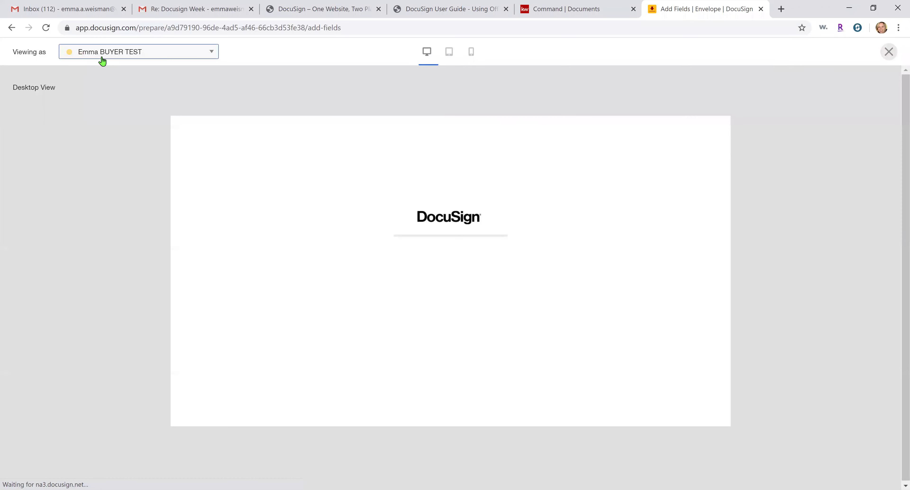
# Review the buyer's preview, including the buyer address field, then close it to resume editing
pyautogui.click(102, 57)
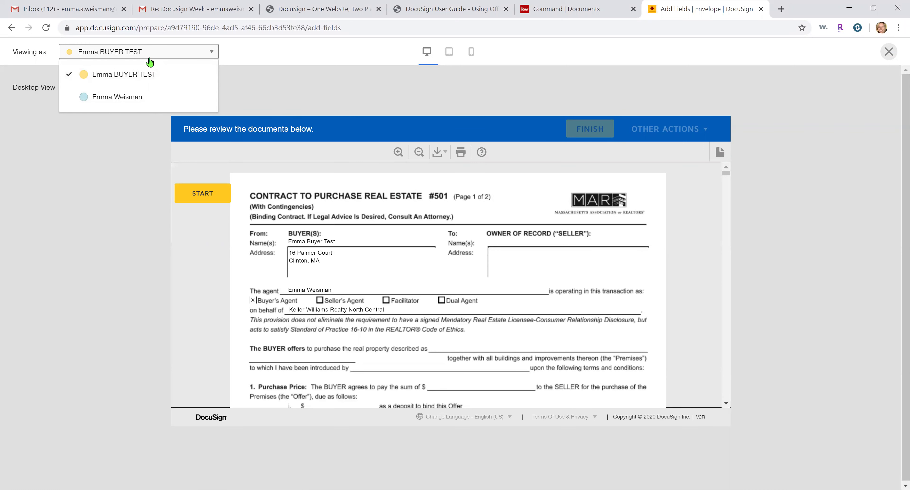
pyautogui.click(392, 272)
pyautogui.scroll(-1, 300, 206)
pyautogui.click(300, 206)
pyautogui.moveTo(288, 208); pyautogui.dragTo(412, 217)
pyautogui.scroll(-15, 732, 186)
pyautogui.moveTo(726, 184)
pyautogui.mouseDown()
pyautogui.moveTo(710, 303)
pyautogui.moveTo(719, 316)
pyautogui.mouseUp()
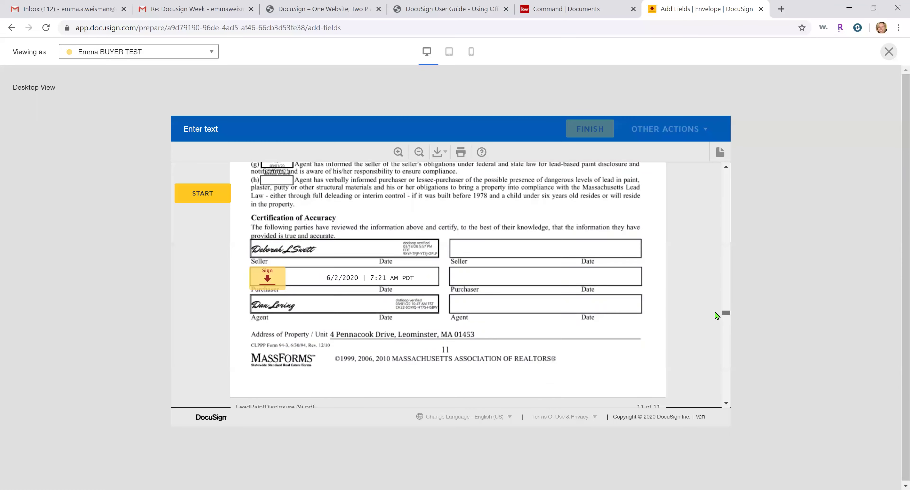
pyautogui.scroll(4, 670, 314)
pyautogui.scroll(4, 337, 288)
pyautogui.scroll(-4, 281, 311)
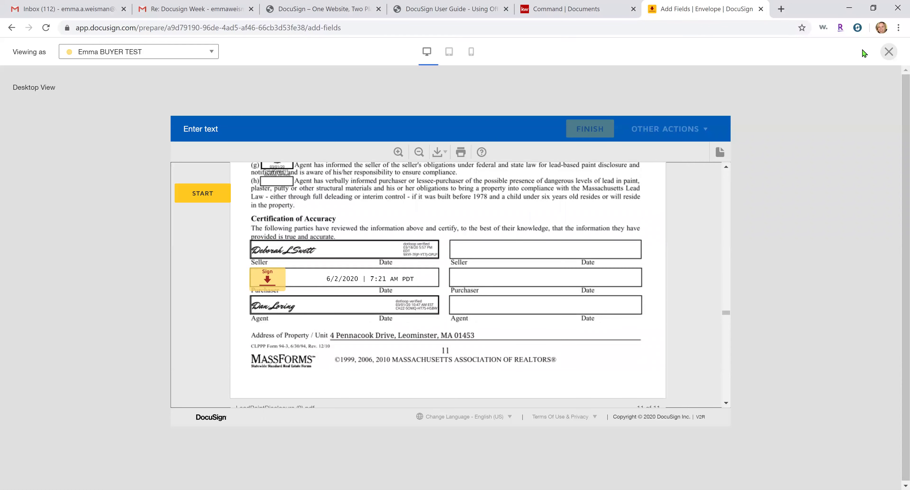
pyautogui.click(889, 50)
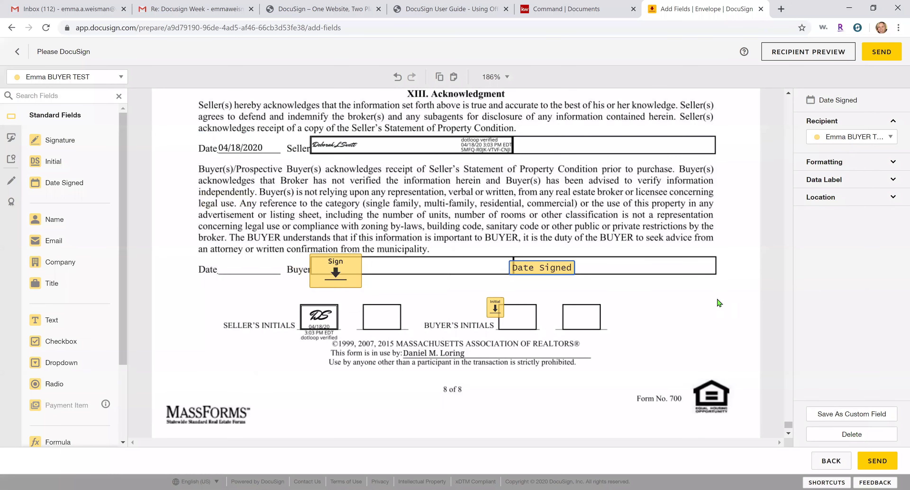
# Place the buyer's initial field in the Buyer's initials box
pyautogui.moveTo(502, 305); pyautogui.dragTo(514, 317)
pyautogui.scroll(10, 503, 297)
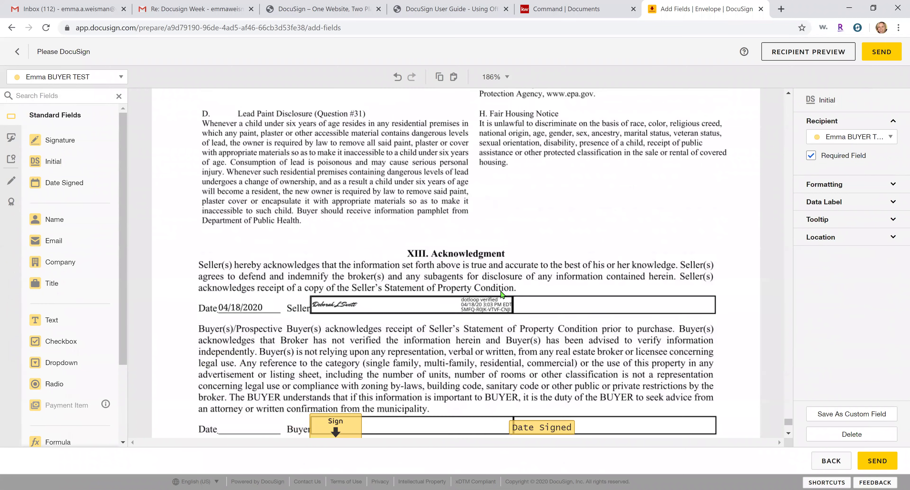
pyautogui.scroll(1, 651, 341)
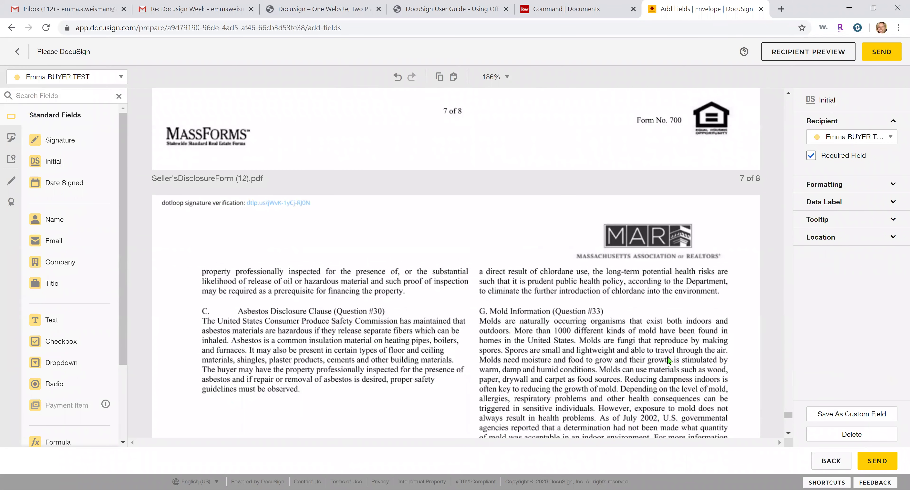
pyautogui.moveTo(784, 419); pyautogui.dragTo(788, 100)
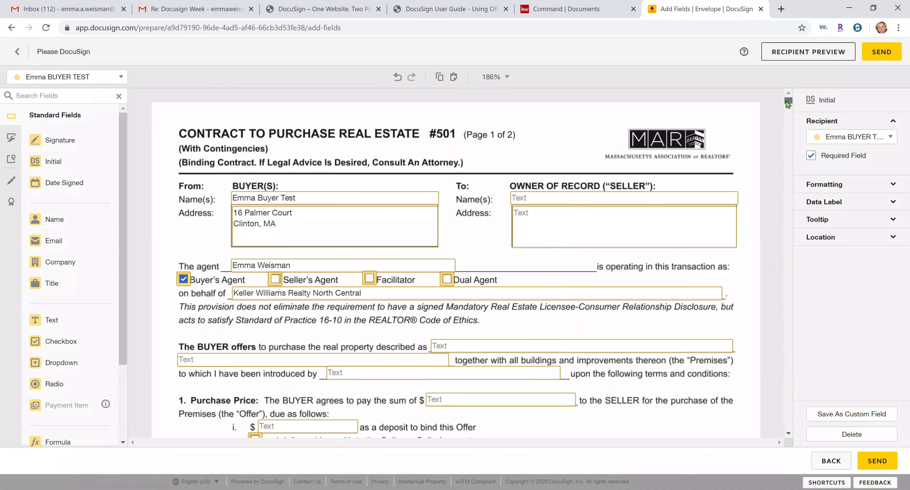
# Complete the buyer address as Clinton, MA 01510
pyautogui.click(284, 228)
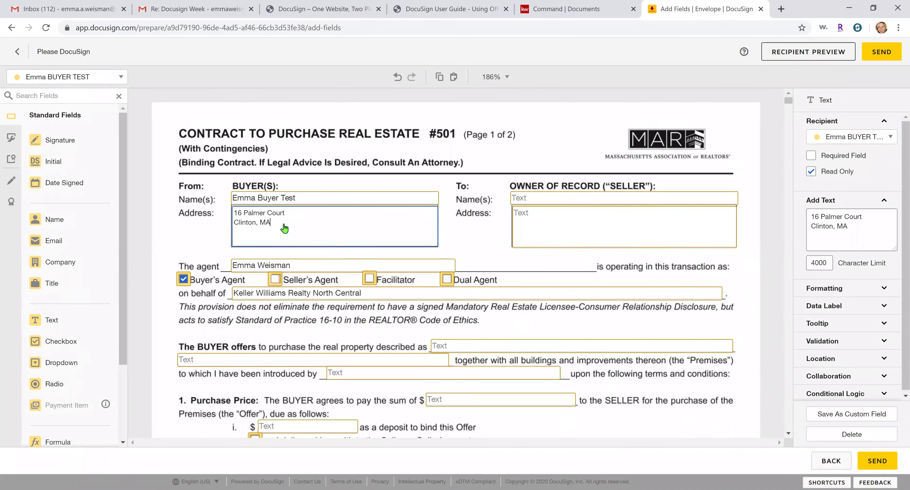
pyautogui.click(284, 224)
pyautogui.write('01510')
pyautogui.click(496, 225)
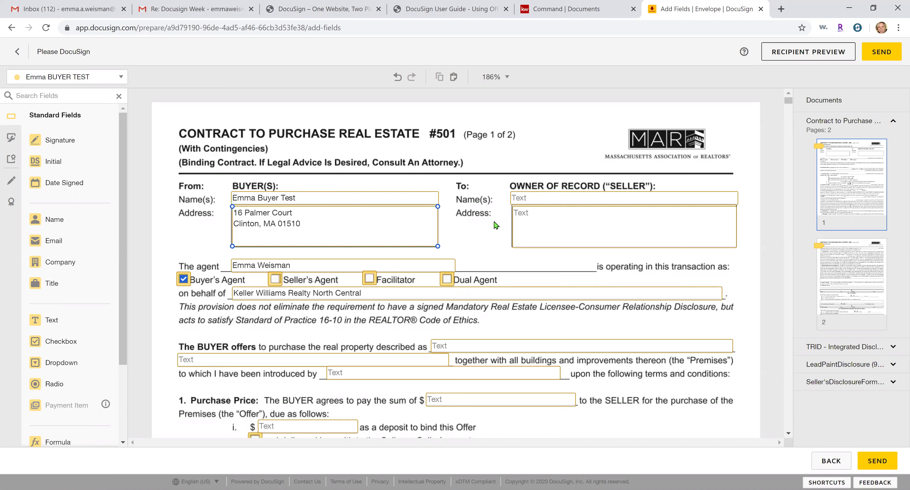
pyautogui.click(495, 226)
# Send the Offer - 123 Main St envelope to its recipients
pyautogui.scroll(-5, 700, 262)
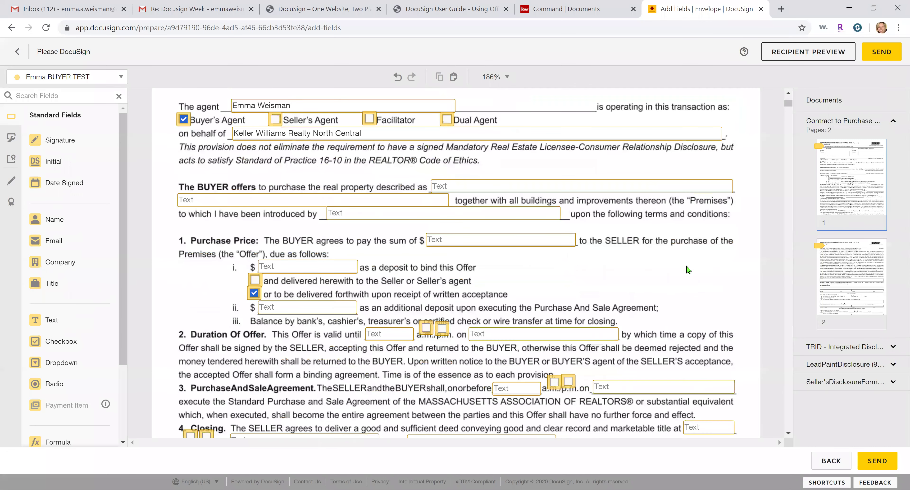
pyautogui.scroll(-2, 688, 270)
pyautogui.scroll(6, 688, 270)
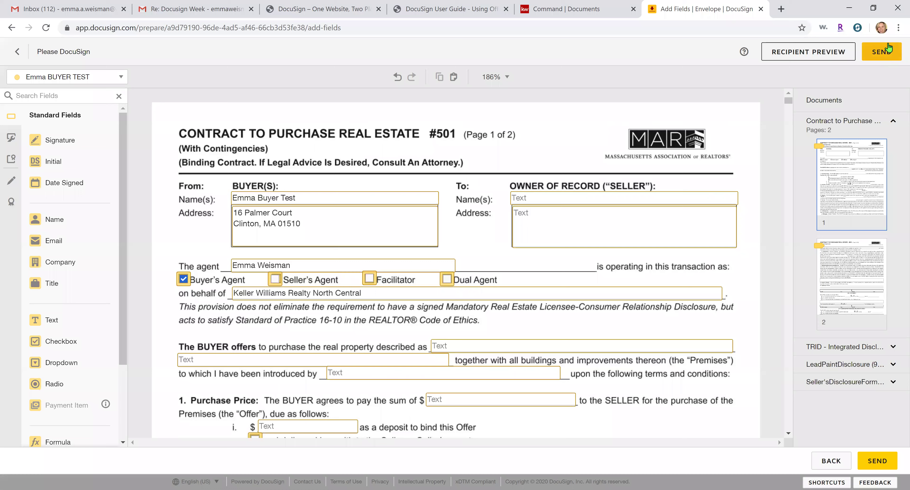
pyautogui.click(881, 52)
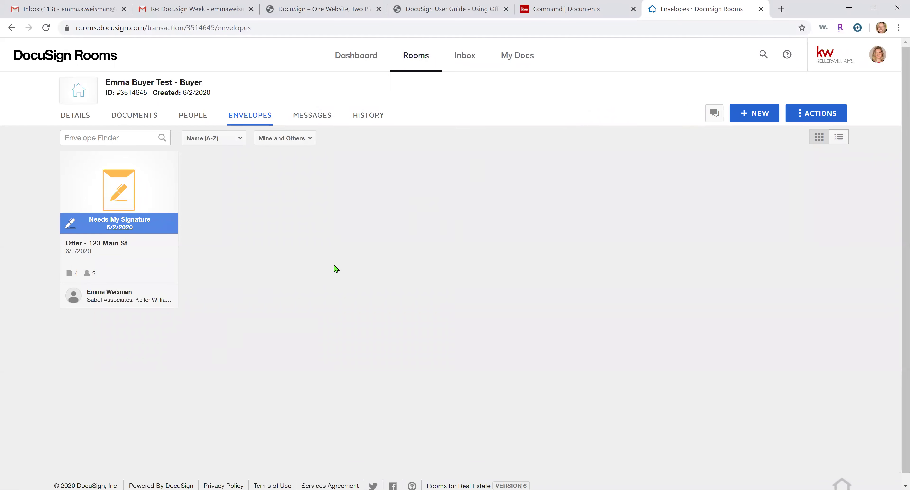
# Glance at the User Guide, One Website PDF and Command tabs, then return to the room's Envelopes
pyautogui.click(450, 4)
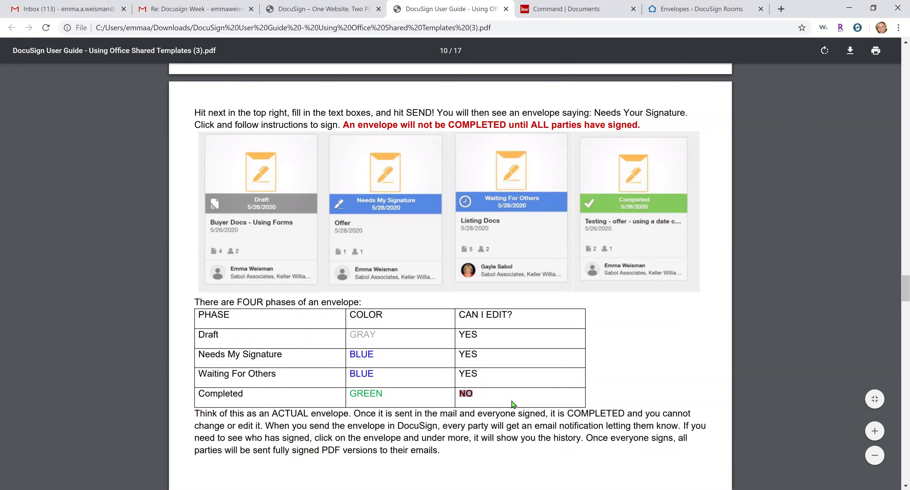
pyautogui.click(339, 4)
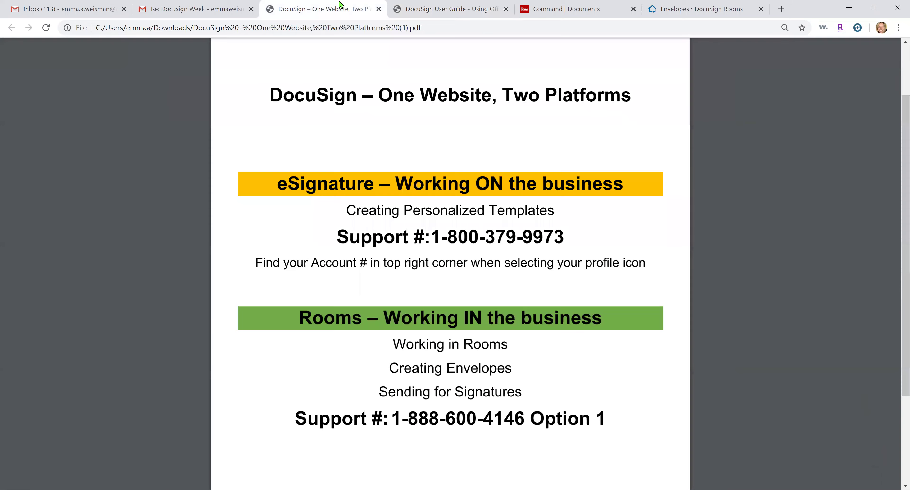
pyautogui.click(546, 6)
pyautogui.click(671, 8)
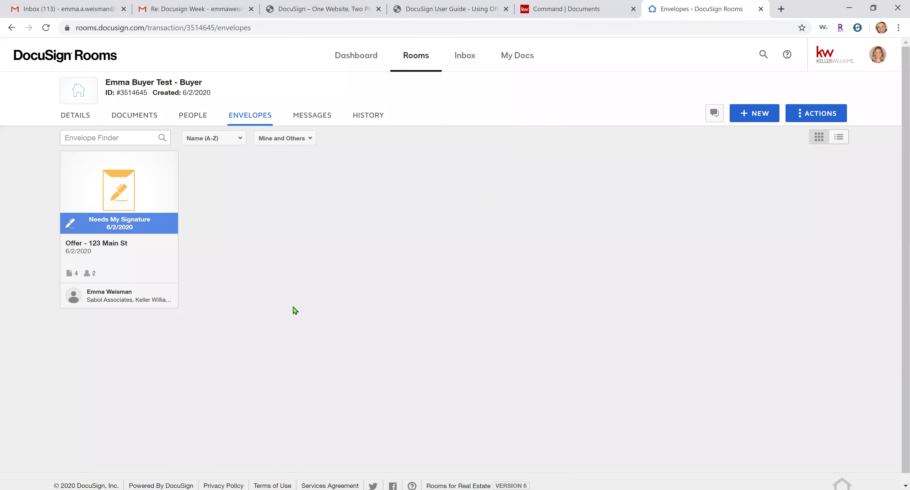
# Open Offer - 123 Main St, add the agent's initials and signature, and finish signing
pyautogui.click(123, 229)
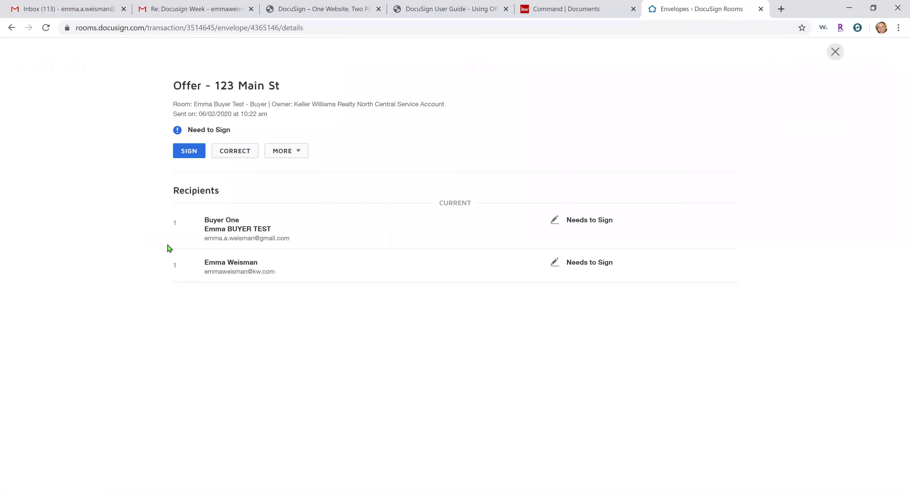
pyautogui.click(186, 155)
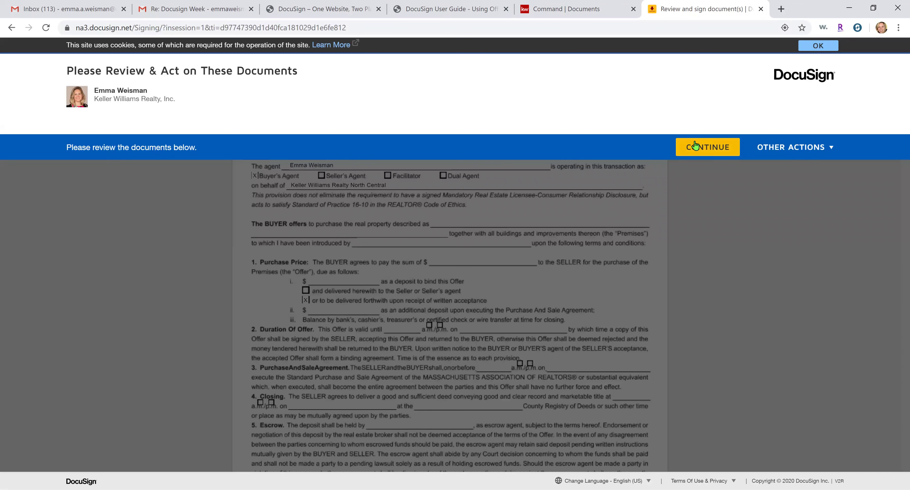
pyautogui.click(694, 145)
pyautogui.click(195, 139)
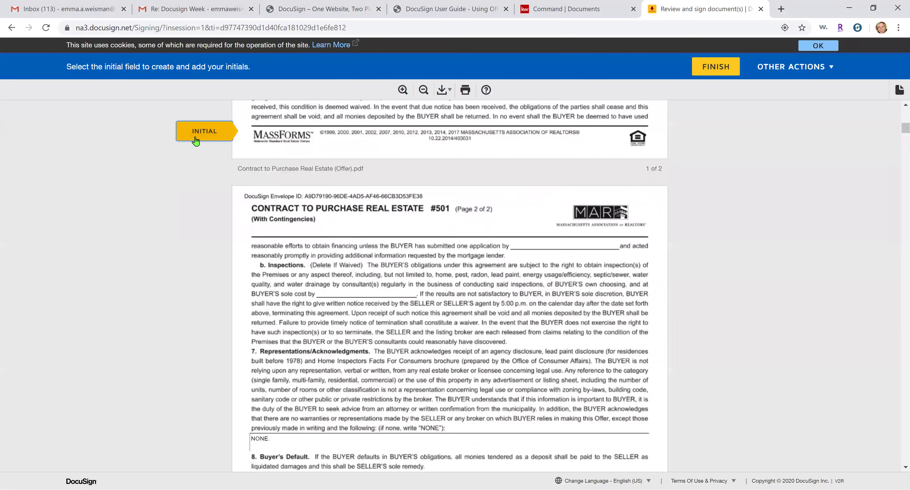
pyautogui.click(266, 279)
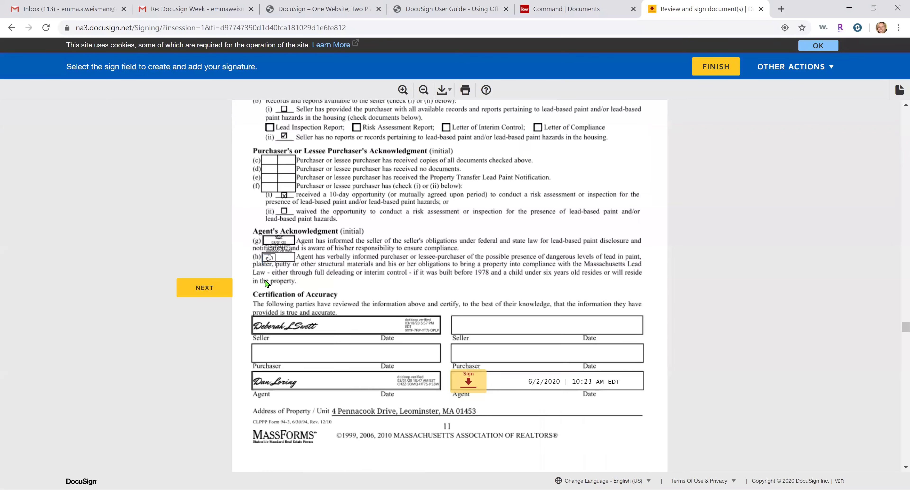
pyautogui.click(469, 287)
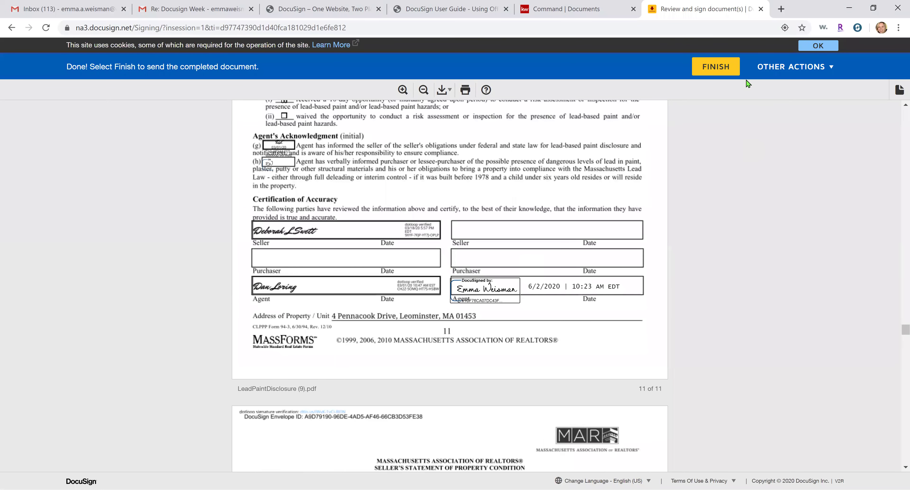
pyautogui.click(718, 70)
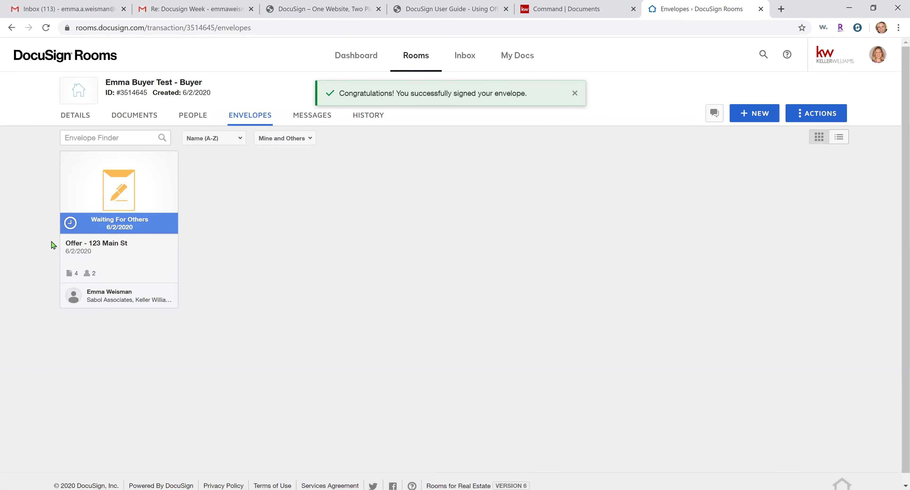
# Review the Offer - 123 Main St envelope history, then move to the Gmail inbox
pyautogui.click(92, 229)
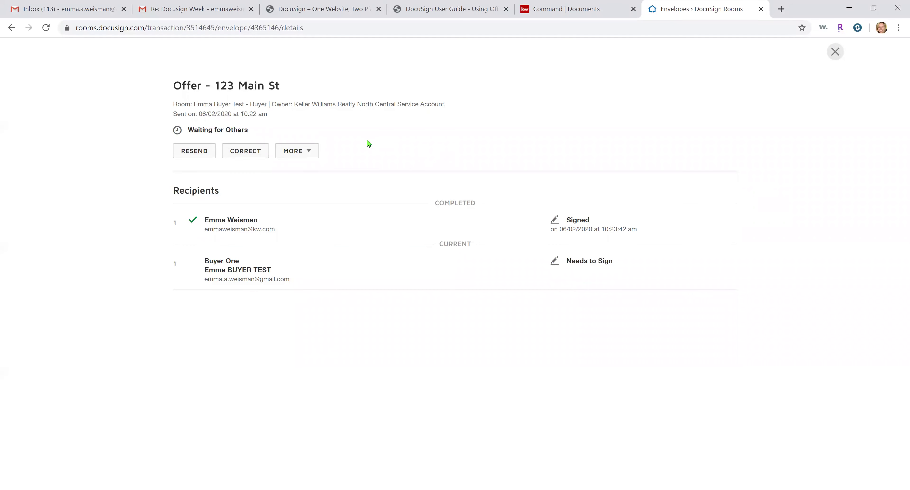
pyautogui.click(299, 150)
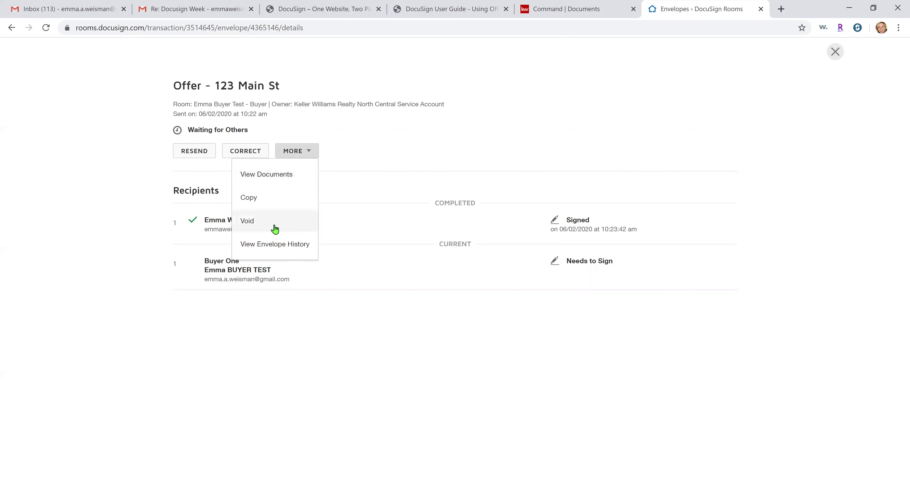
pyautogui.click(279, 248)
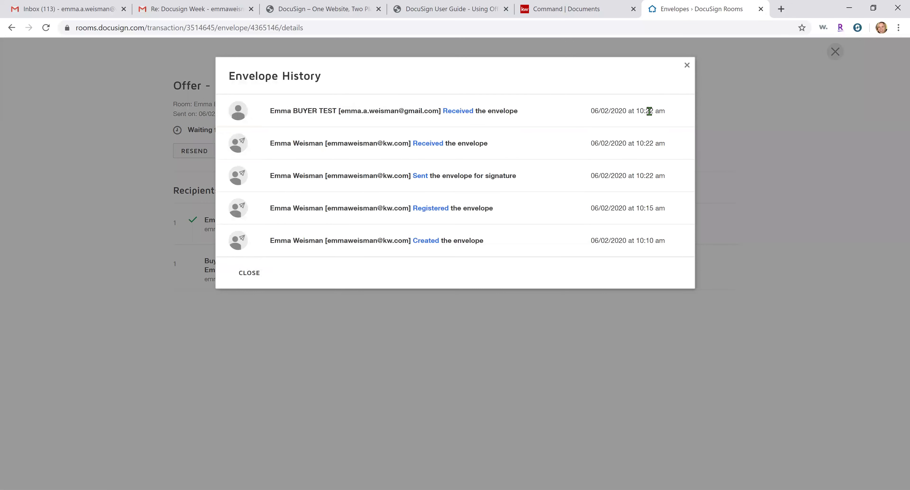
pyautogui.click(687, 68)
pyautogui.click(835, 52)
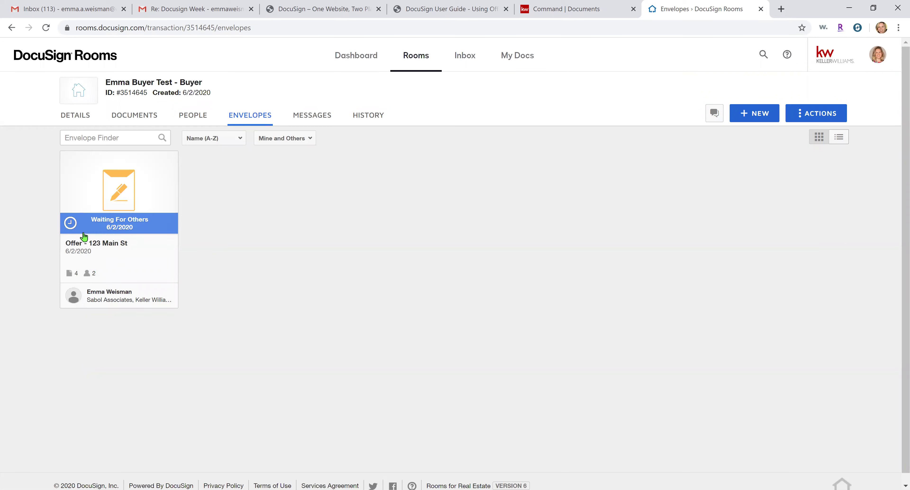
pyautogui.click(73, 15)
# Open the Please DocuSign email and launch Review Documents for the buyer's signing
pyautogui.click(260, 105)
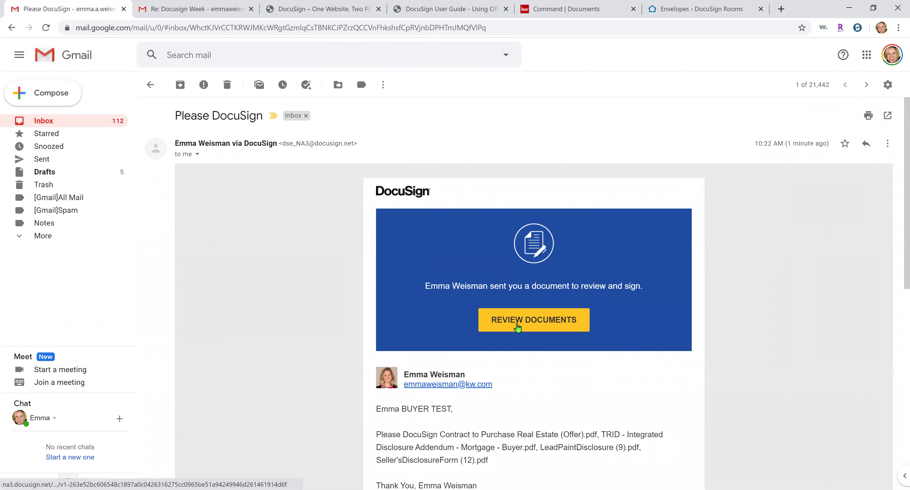
pyautogui.click(518, 327)
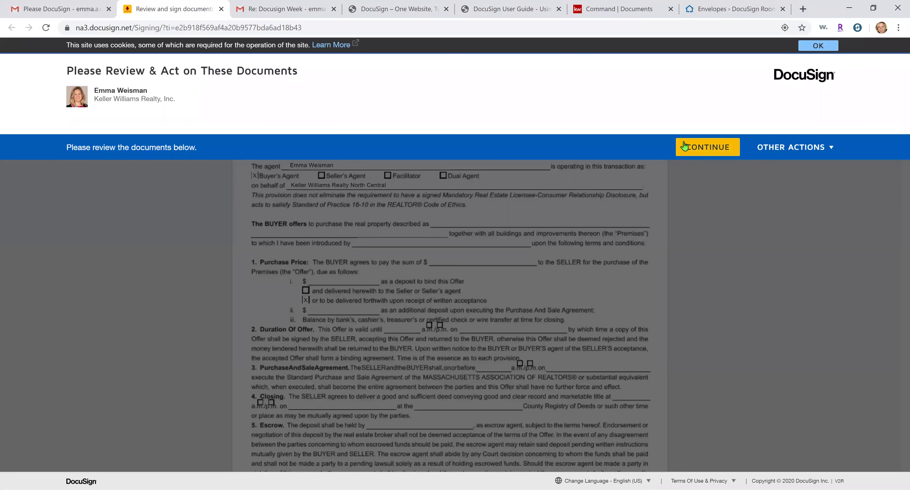
# Apply the saved buyer signature to the first signature field and select the signed date
pyautogui.click(684, 146)
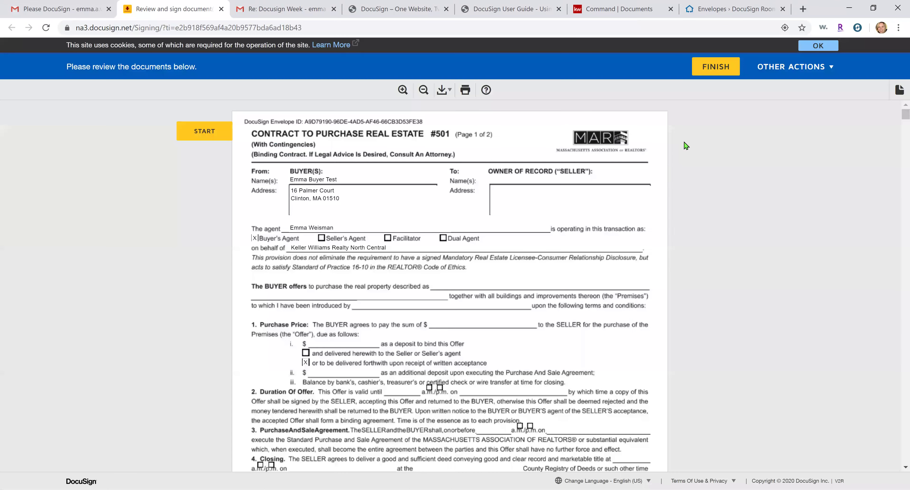
pyautogui.click(221, 130)
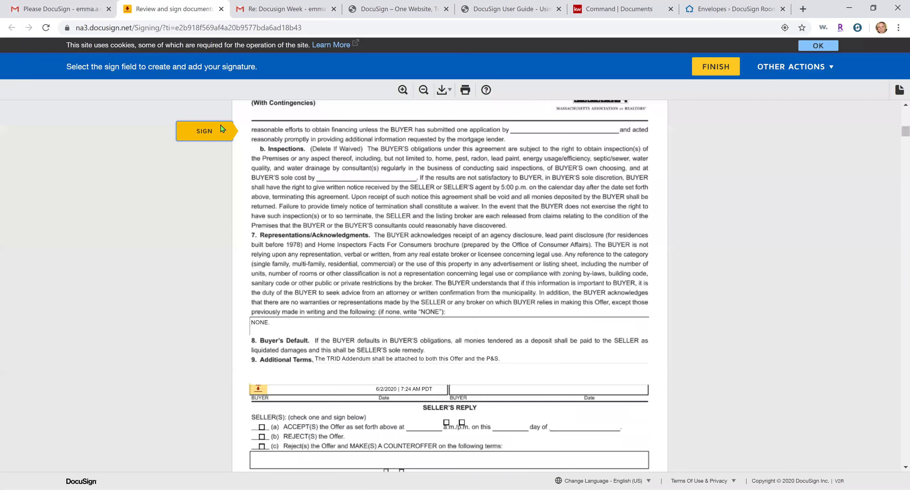
pyautogui.click(253, 283)
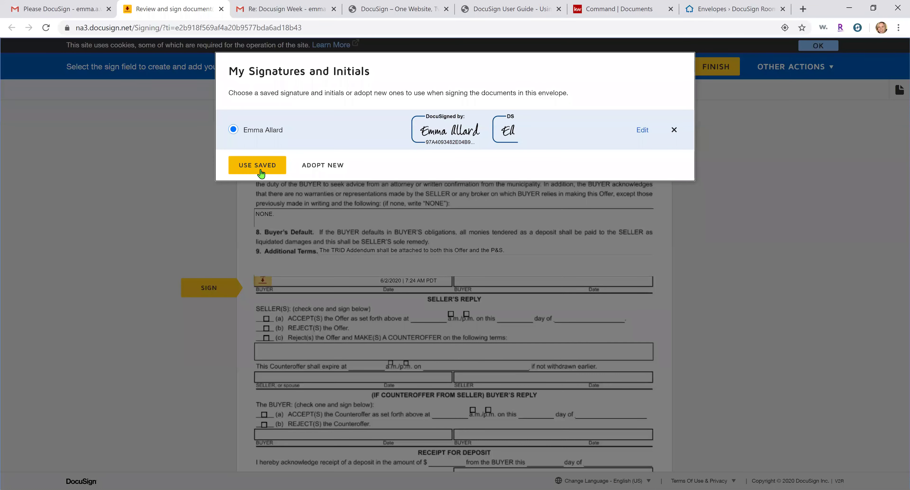
pyautogui.click(260, 173)
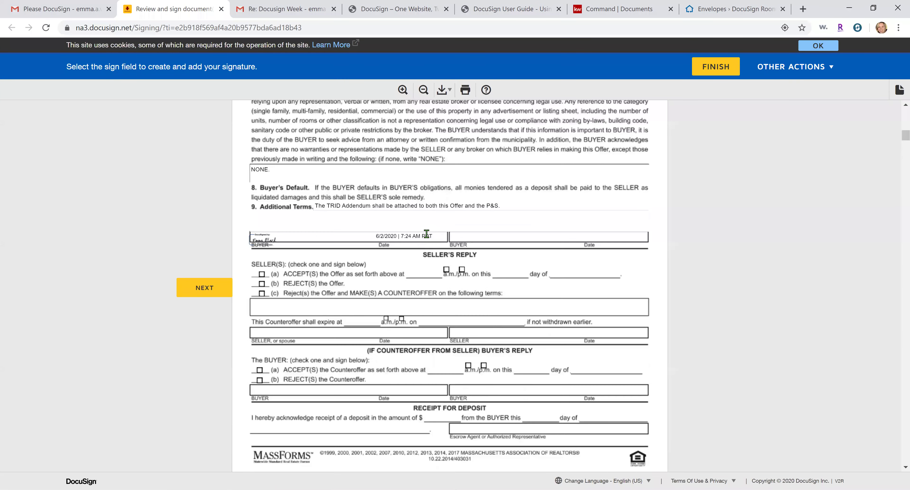
pyautogui.click(431, 235)
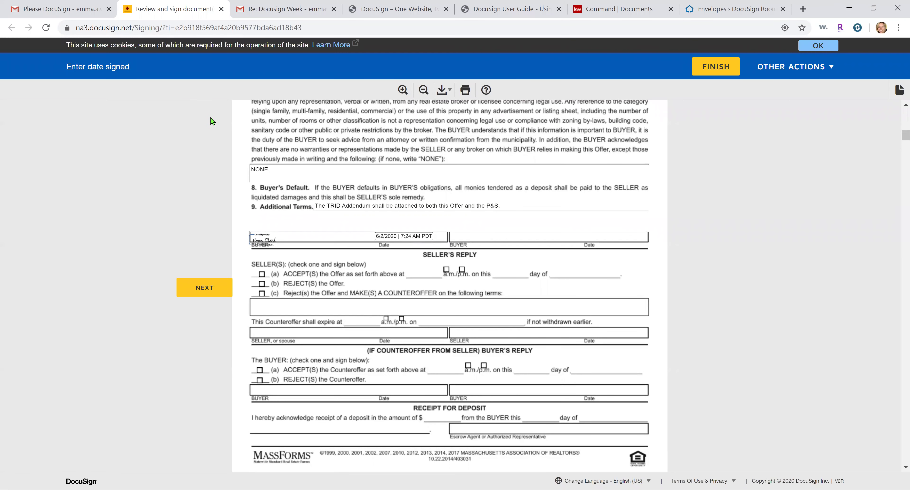
pyautogui.doubleClick(426, 239)
# Sign the required fields, initial purchaser acknowledgment items (d)–(f), and sign the accuracy certification
pyautogui.click(201, 288)
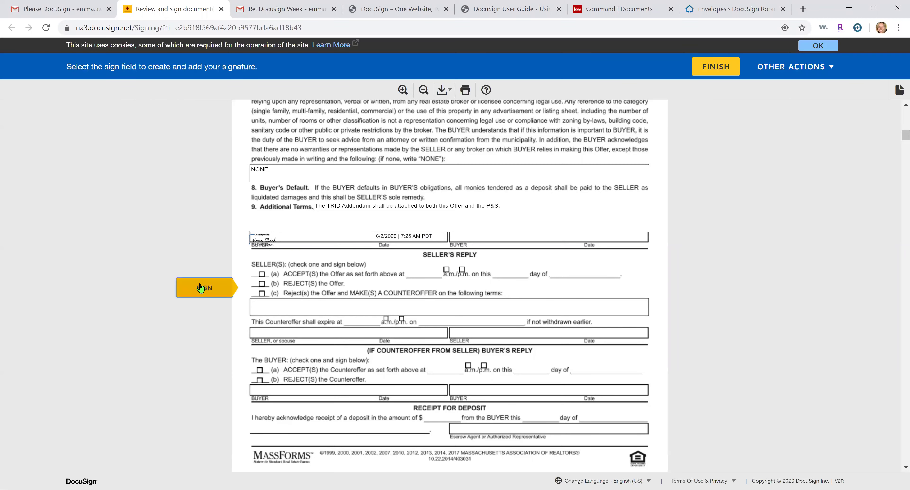
pyautogui.click(201, 288)
pyautogui.click(260, 279)
pyautogui.scroll(-15, 265, 287)
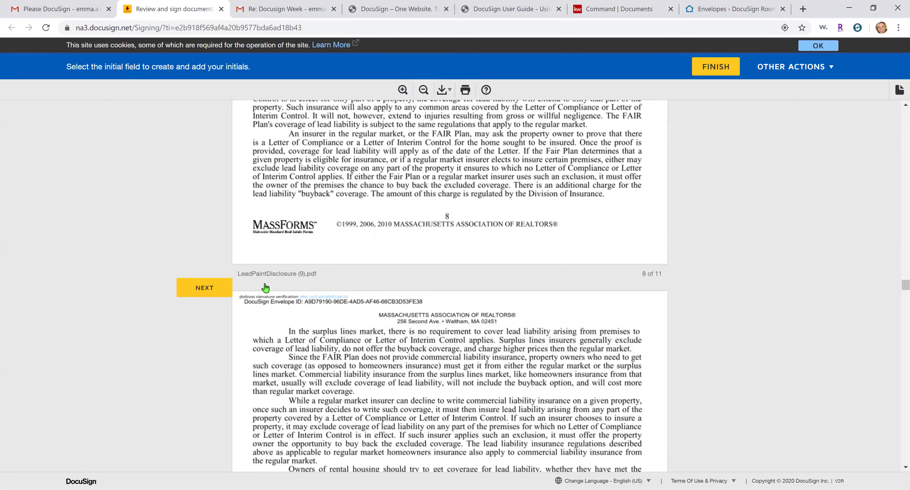
pyautogui.scroll(-8, 266, 288)
pyautogui.scroll(-1, 266, 288)
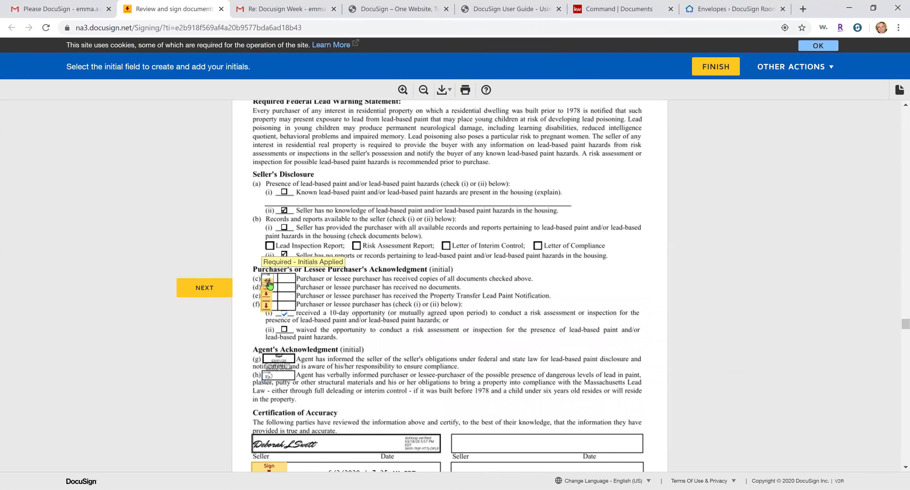
pyautogui.click(267, 273)
pyautogui.scroll(-1, 268, 276)
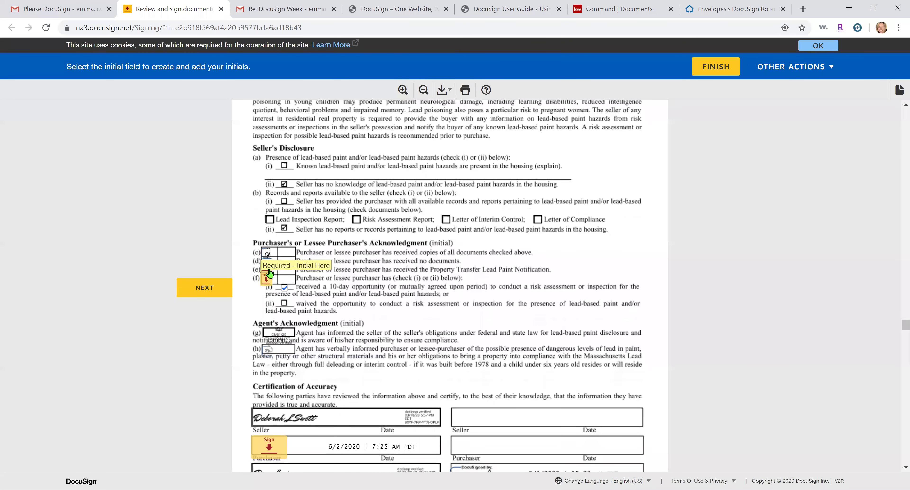
pyautogui.click(267, 271)
pyautogui.click(267, 277)
pyautogui.click(396, 282)
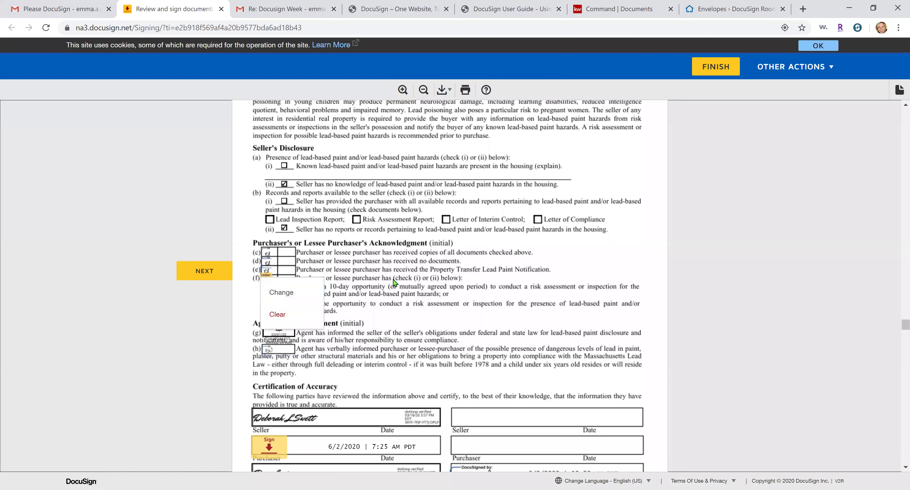
pyautogui.click(264, 282)
pyautogui.click(261, 237)
# Initial pages 1–8, sign the page 8 buyer acknowledgment, and finish, declining the login
pyautogui.click(484, 280)
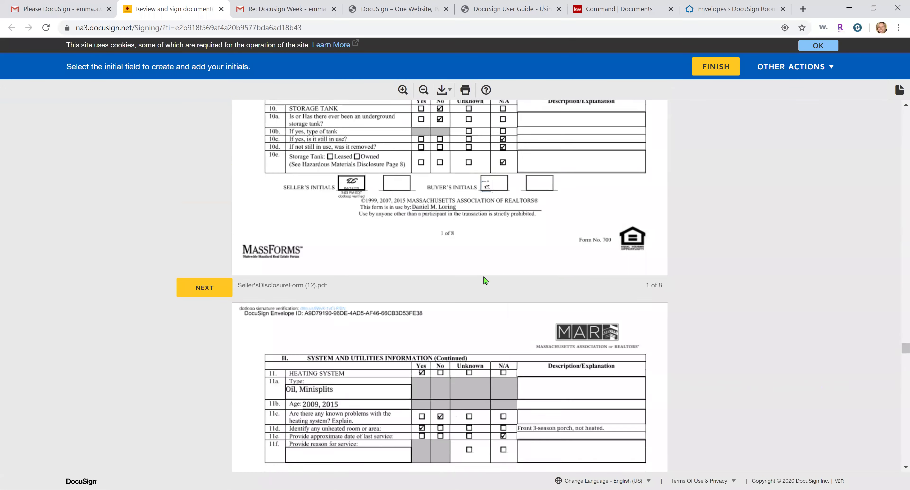
pyautogui.click(485, 281)
pyautogui.click(484, 281)
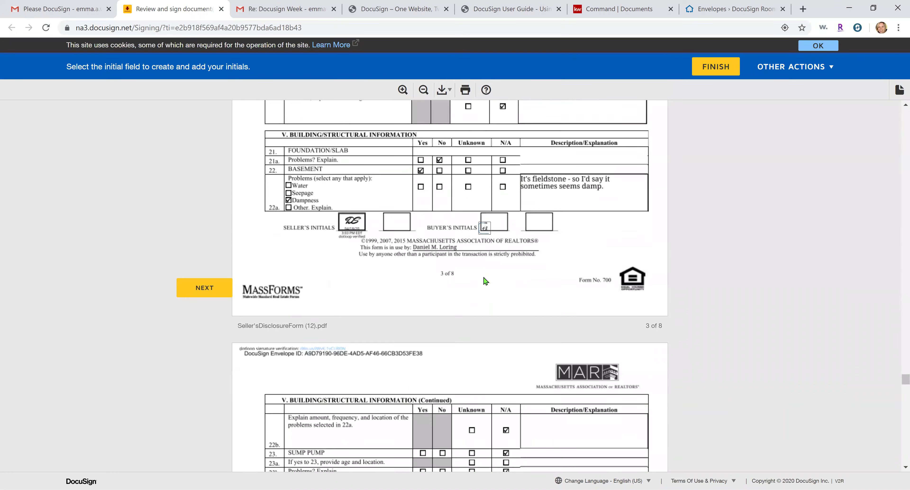
pyautogui.click(484, 280)
pyautogui.click(484, 281)
pyautogui.click(484, 281)
pyautogui.click(484, 281)
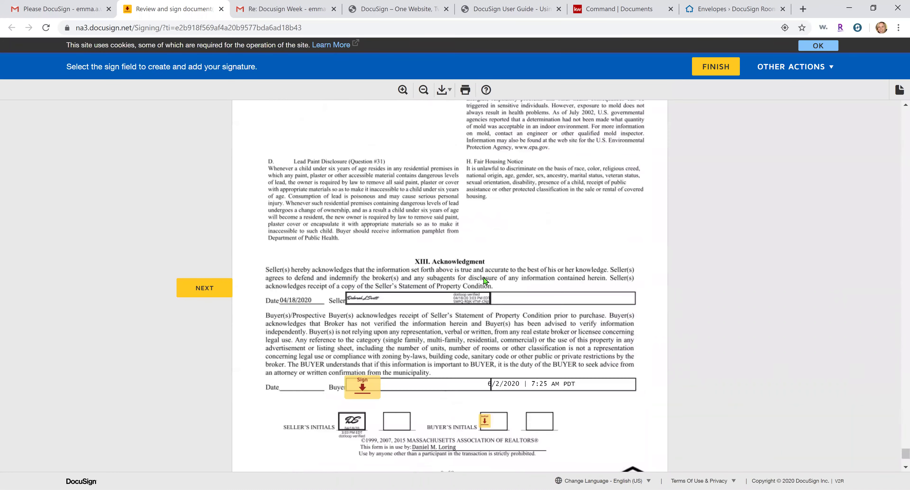
pyautogui.click(362, 286)
pyautogui.click(484, 282)
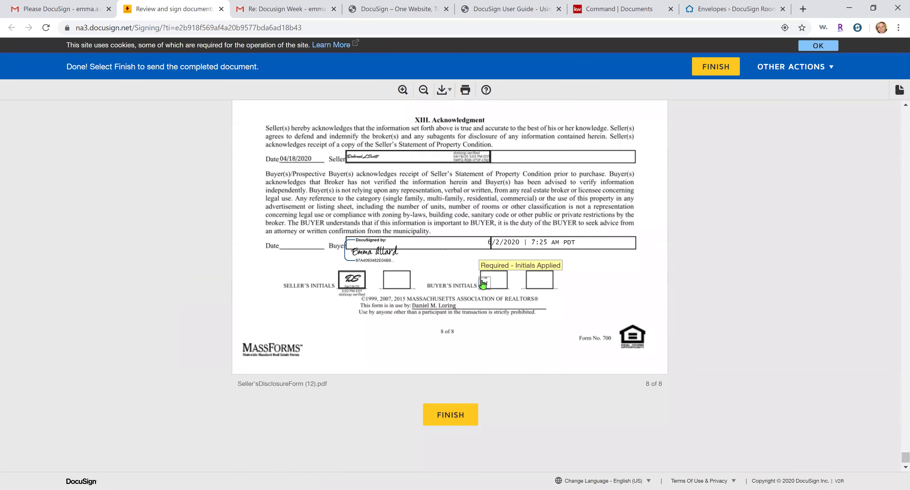
pyautogui.click(716, 67)
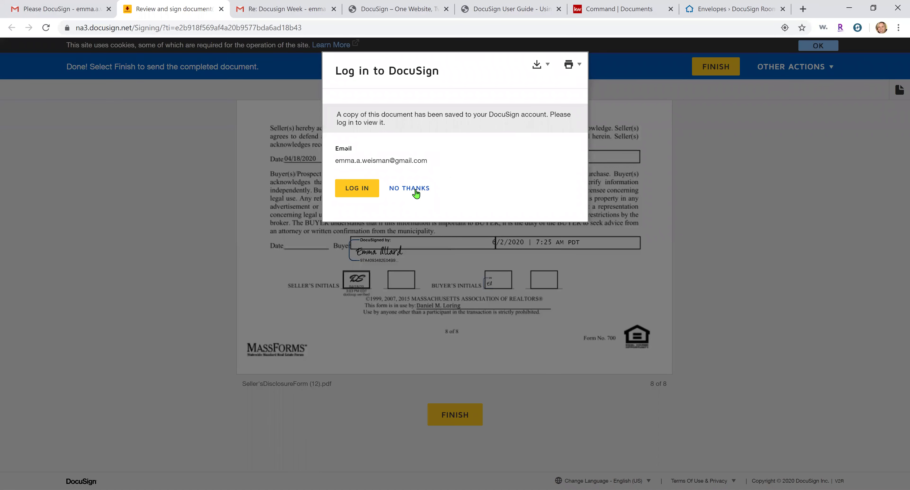
pyautogui.click(416, 193)
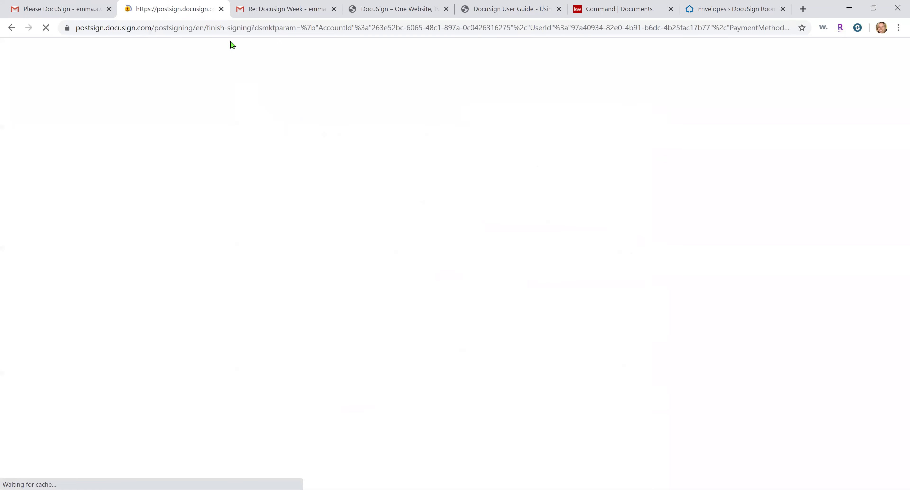
# Return to the room's envelopes and reload until the envelope status updates
pyautogui.click(221, 9)
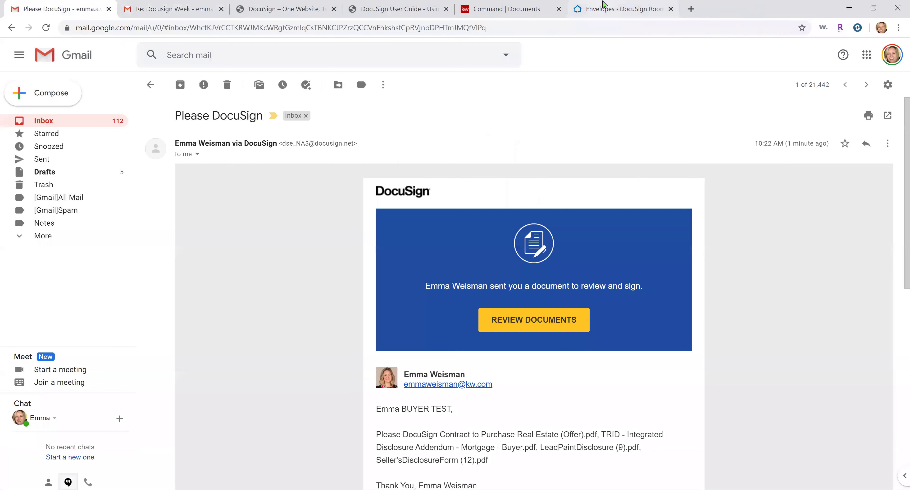
pyautogui.click(603, 8)
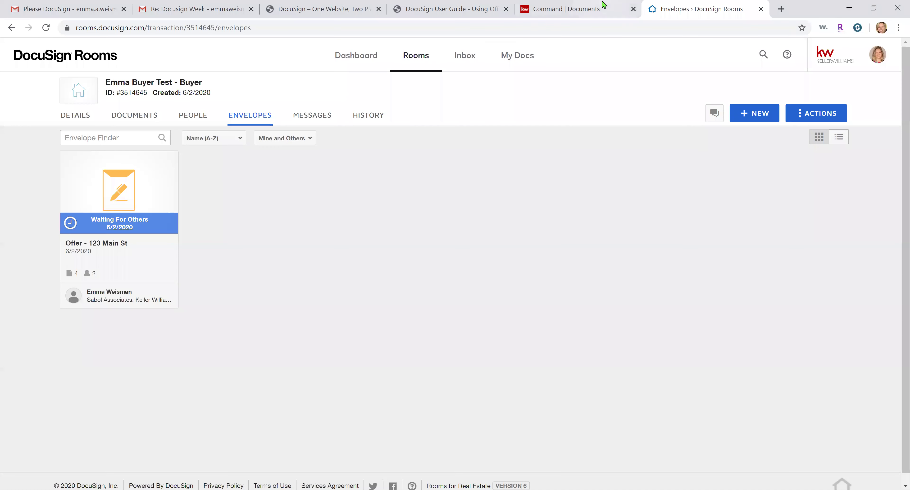
pyautogui.click(44, 29)
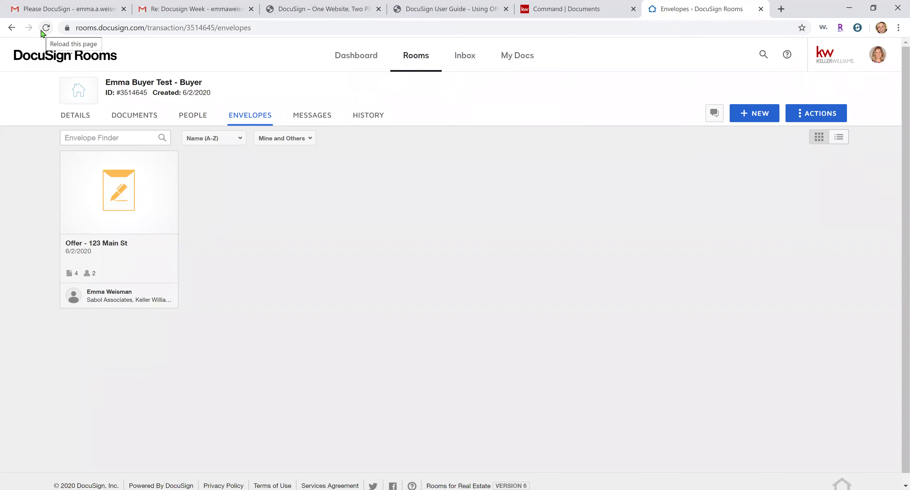
pyautogui.click(46, 29)
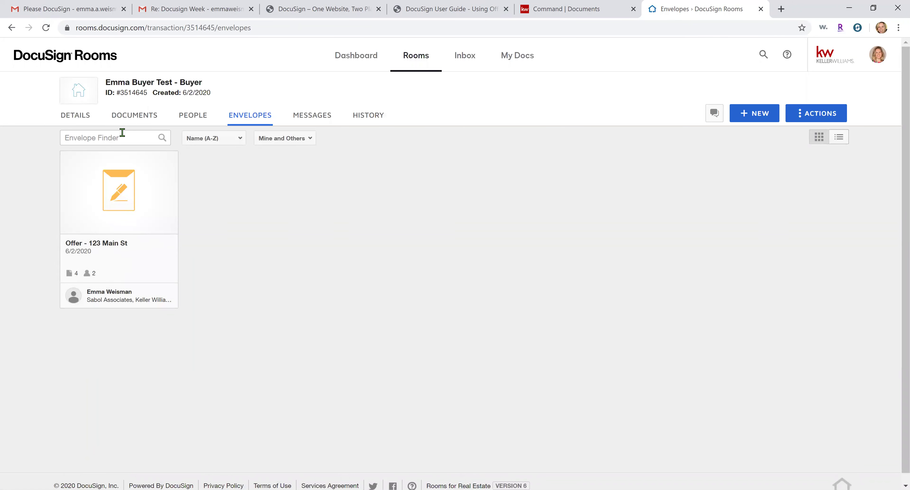
pyautogui.click(44, 33)
# Check the Offer - 123 Main St envelope details and refresh the room again
pyautogui.click(142, 115)
pyautogui.click(249, 112)
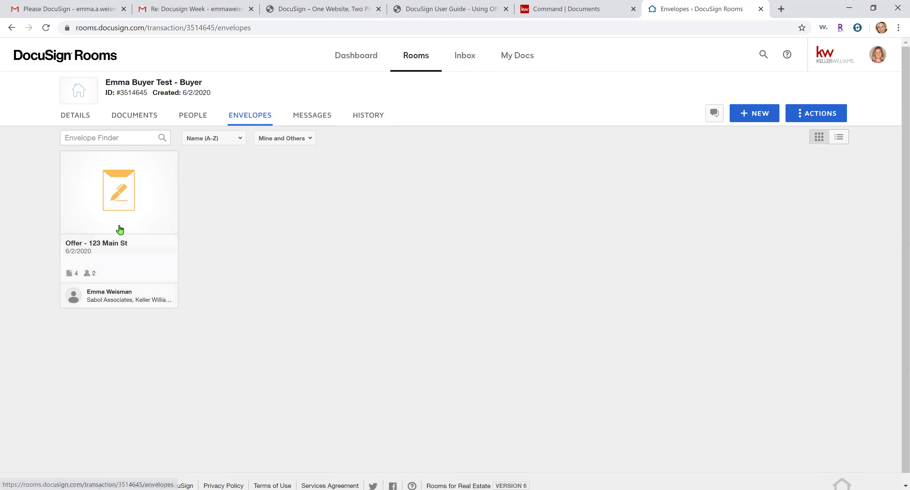
pyautogui.click(120, 229)
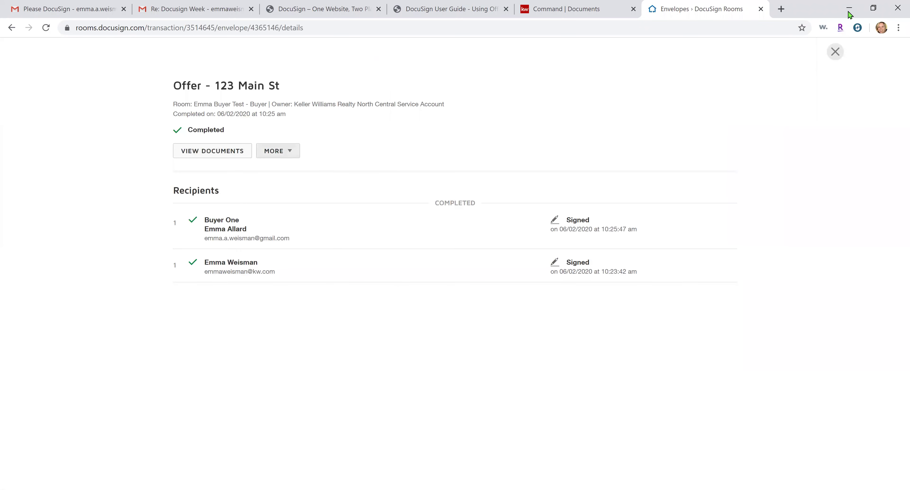
pyautogui.click(834, 51)
pyautogui.click(48, 28)
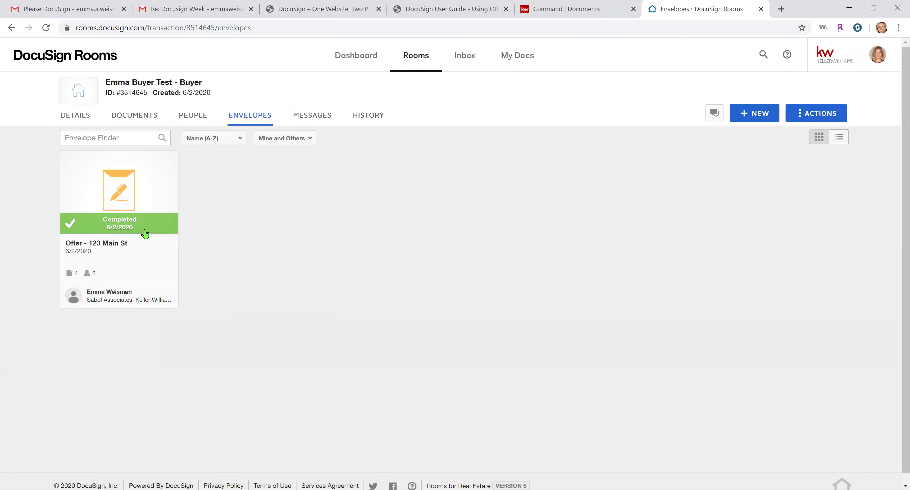
# Confirm the Offer envelope shows Completed, then bring up the room's seven documents
pyautogui.click(452, 7)
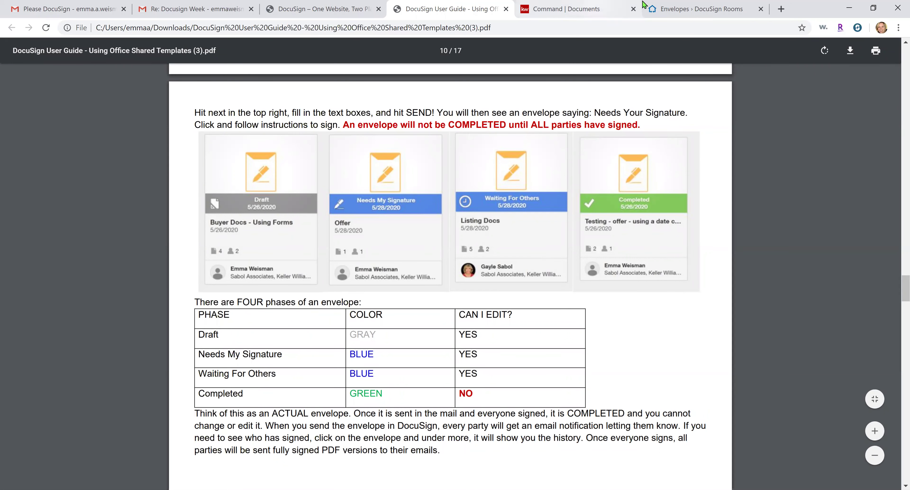
pyautogui.click(686, 8)
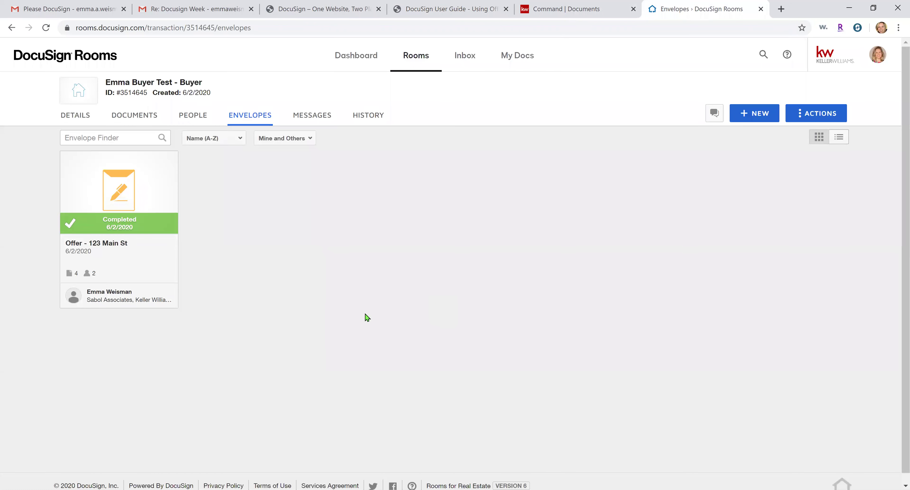
pyautogui.click(150, 253)
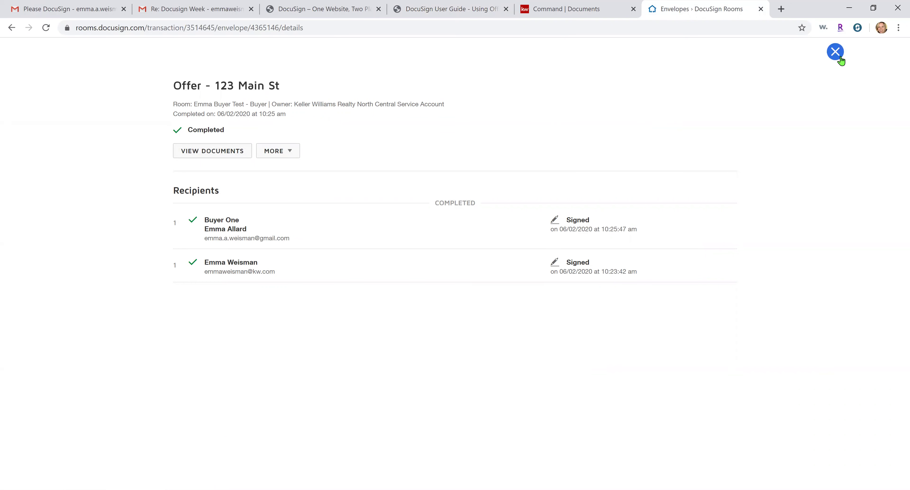
pyautogui.click(835, 52)
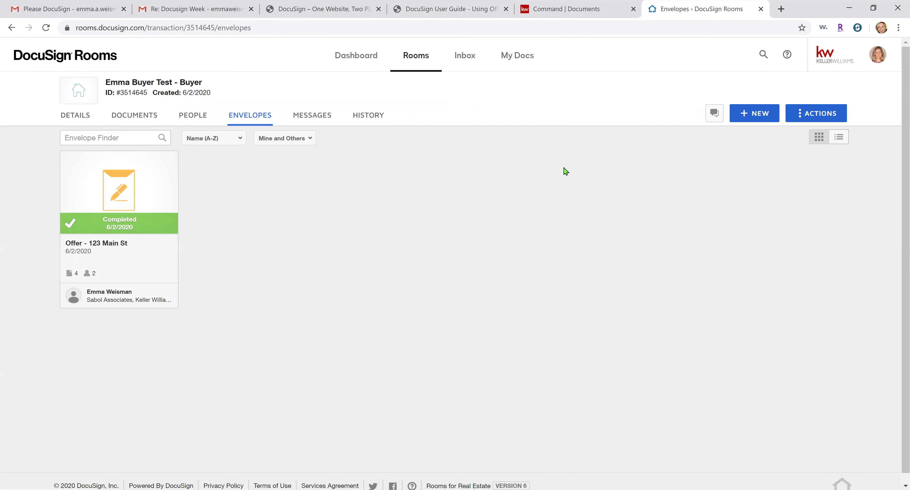
pyautogui.click(131, 121)
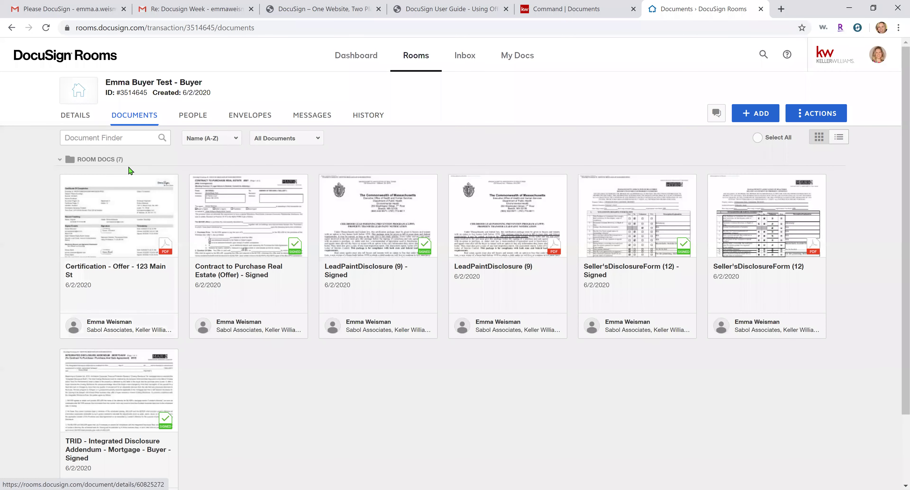
# Create a new room folder named 'Buyer Consult'
pyautogui.moveTo(76, 160); pyautogui.dragTo(149, 162)
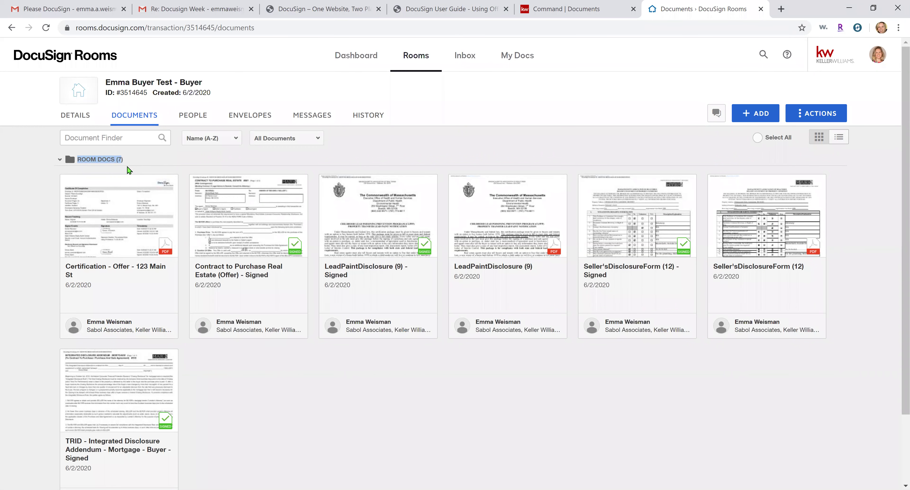
pyautogui.click(880, 205)
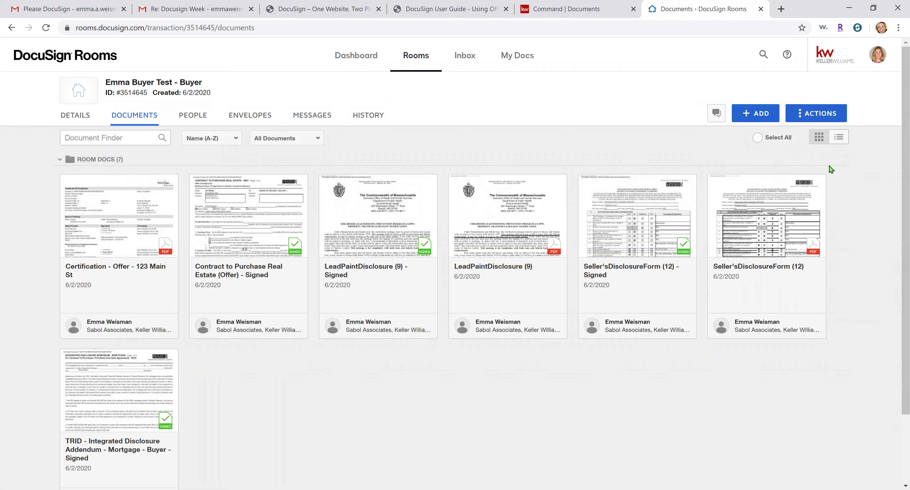
pyautogui.click(829, 120)
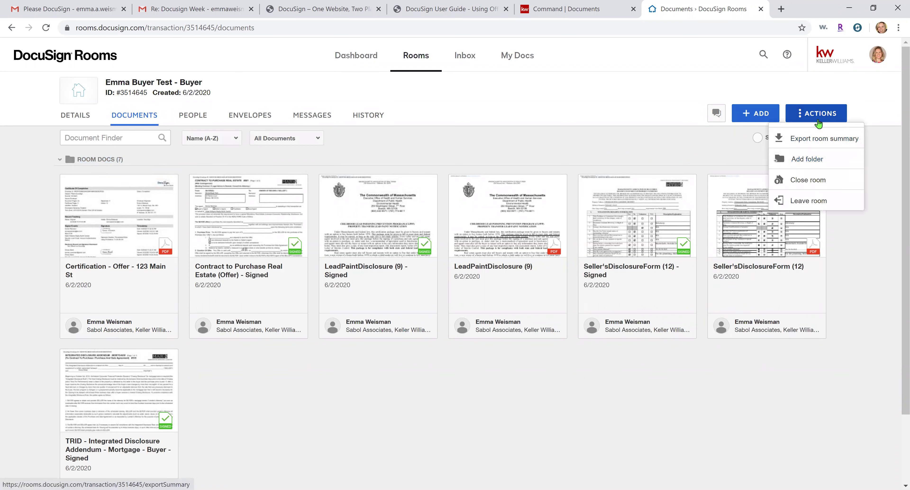
pyautogui.click(784, 159)
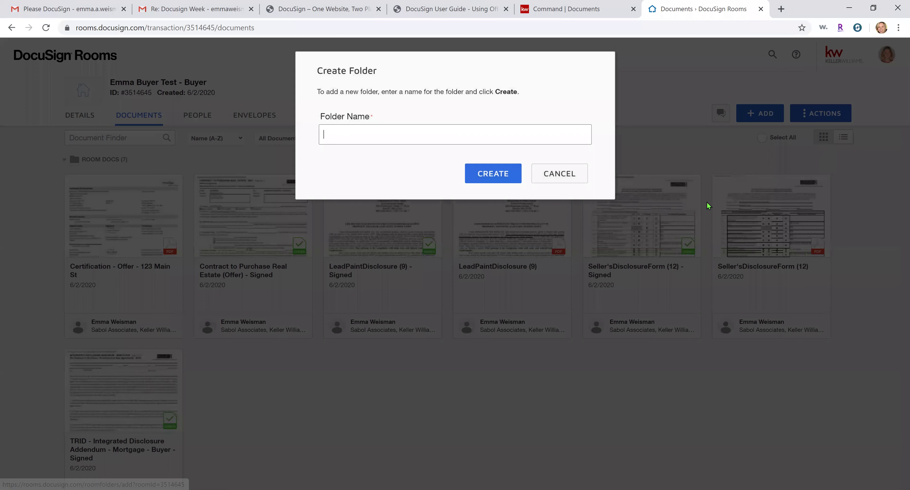
pyautogui.write('Buyer Consult')
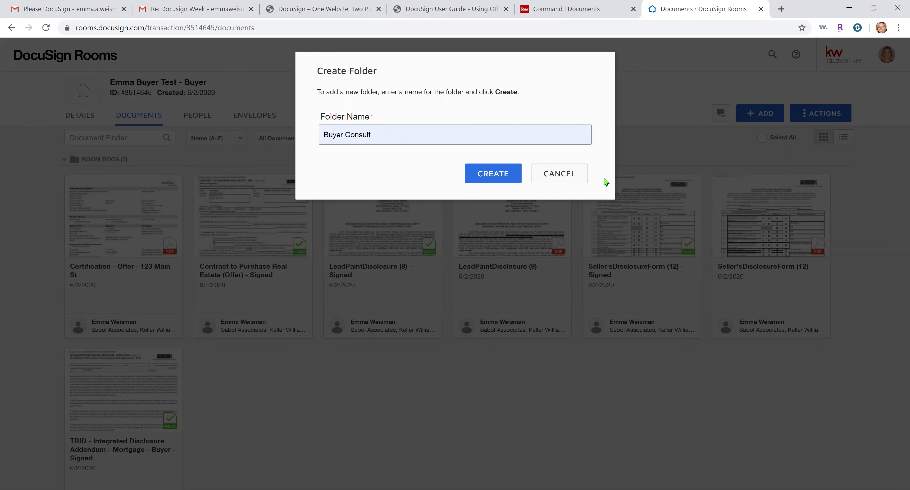
pyautogui.click(490, 179)
# Add 'Offer' and 'P&S' folders, then switch to the KW Command documents page
pyautogui.click(815, 114)
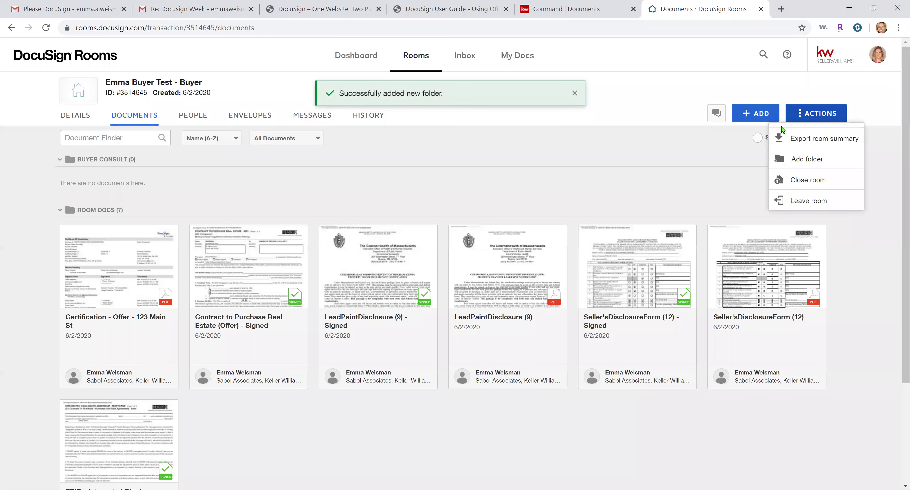
pyautogui.click(802, 159)
pyautogui.write('Offer')
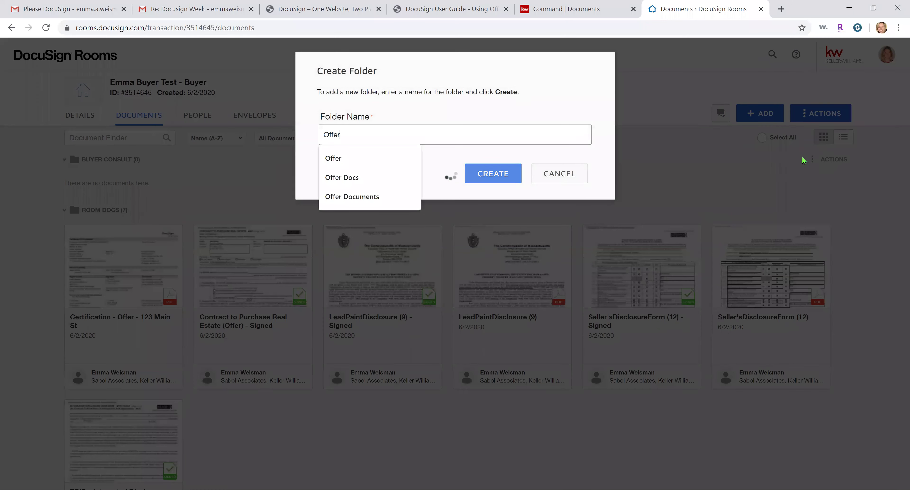
pyautogui.click(491, 174)
pyautogui.click(810, 117)
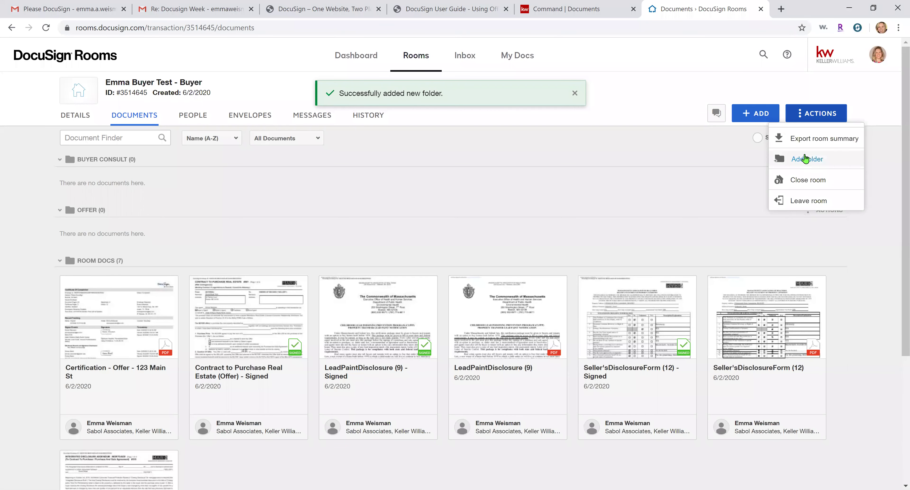
pyautogui.click(806, 158)
pyautogui.write('P&S')
pyautogui.press('Return')
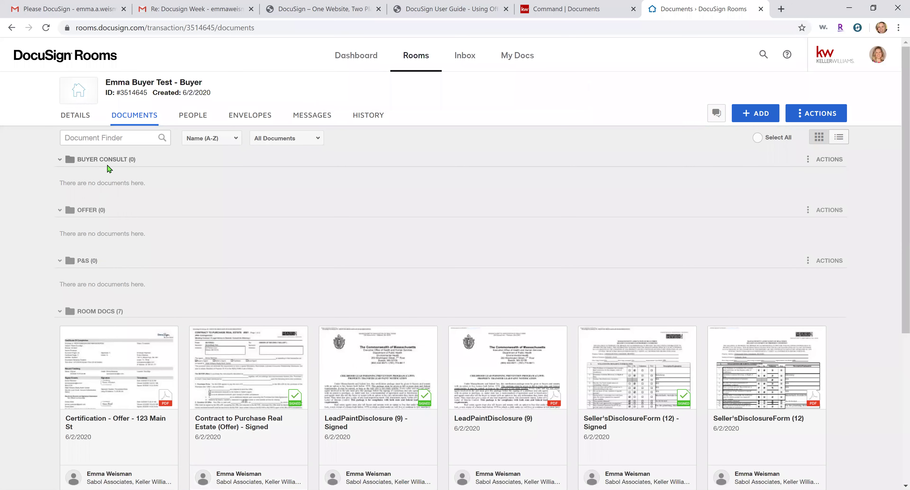
pyautogui.click(597, 11)
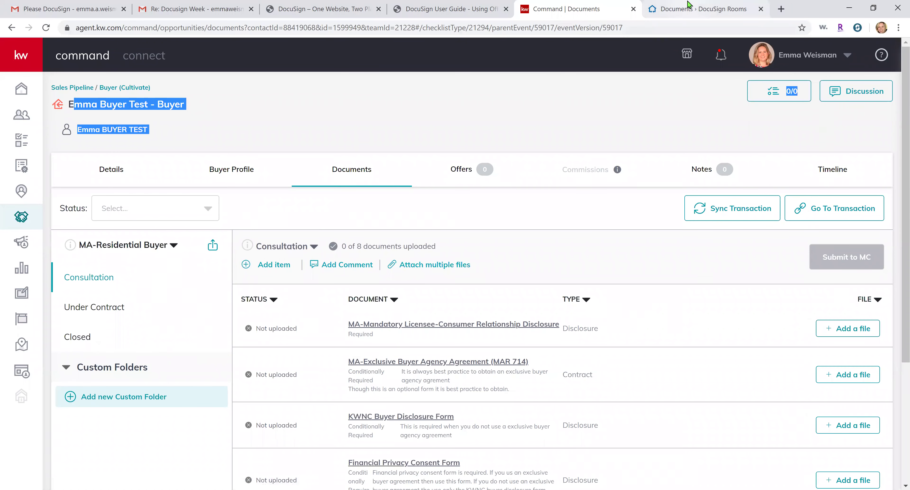
# Go back to the buyer room's Documents page via Envelopes, checking the Actions menu
pyautogui.click(698, 9)
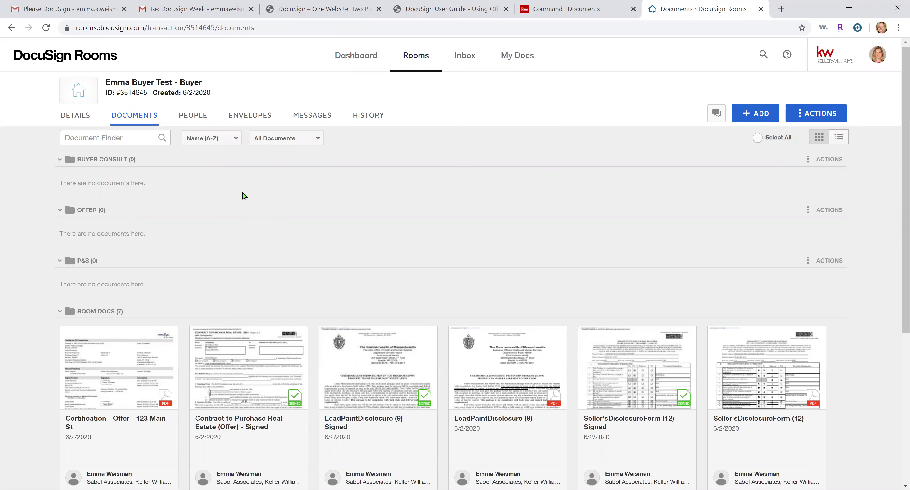
pyautogui.click(263, 115)
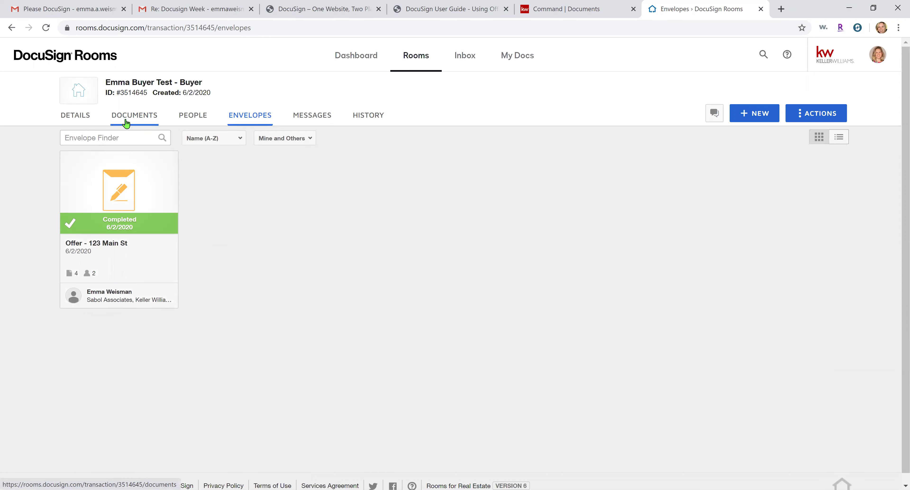
pyautogui.click(126, 123)
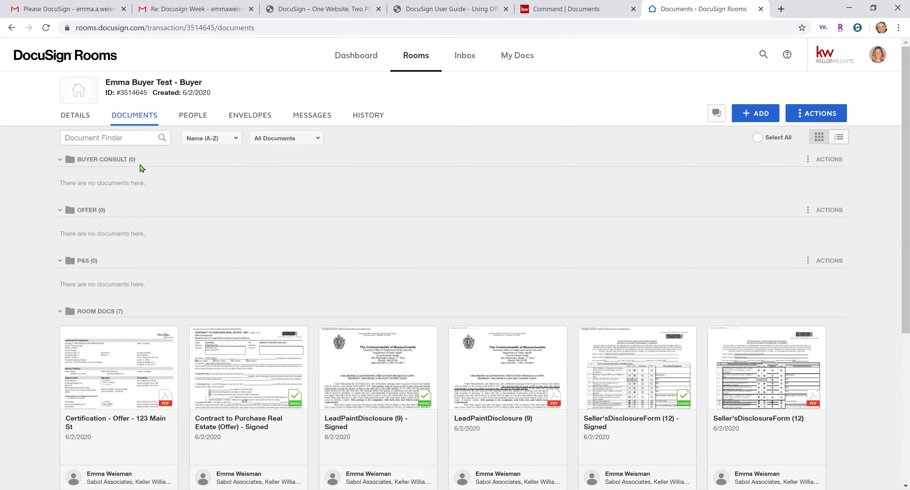
pyautogui.click(827, 112)
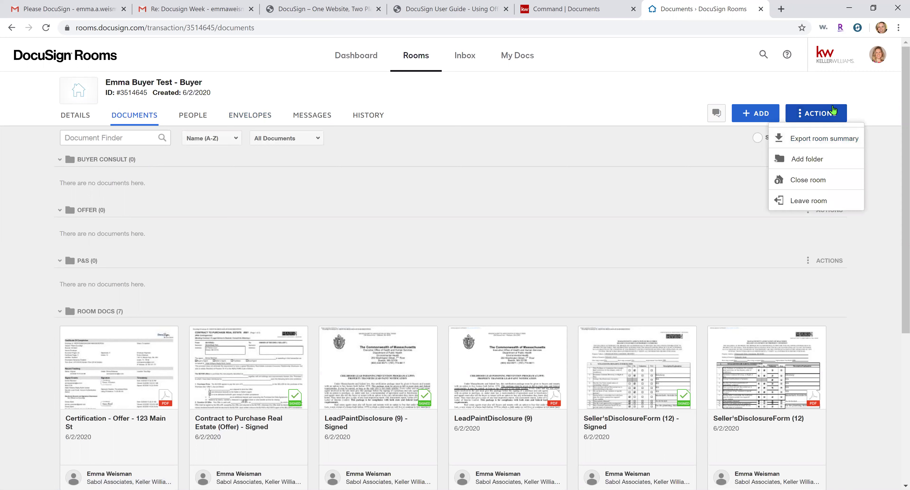
pyautogui.click(850, 96)
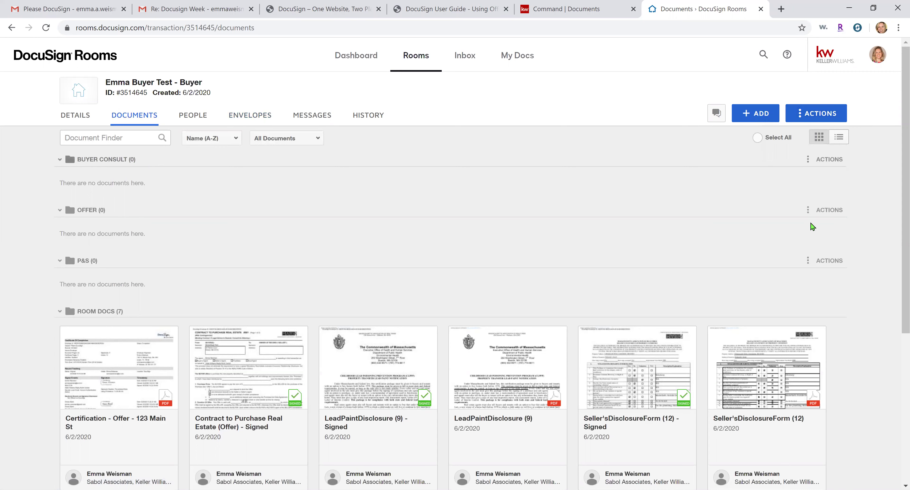
pyautogui.click(823, 122)
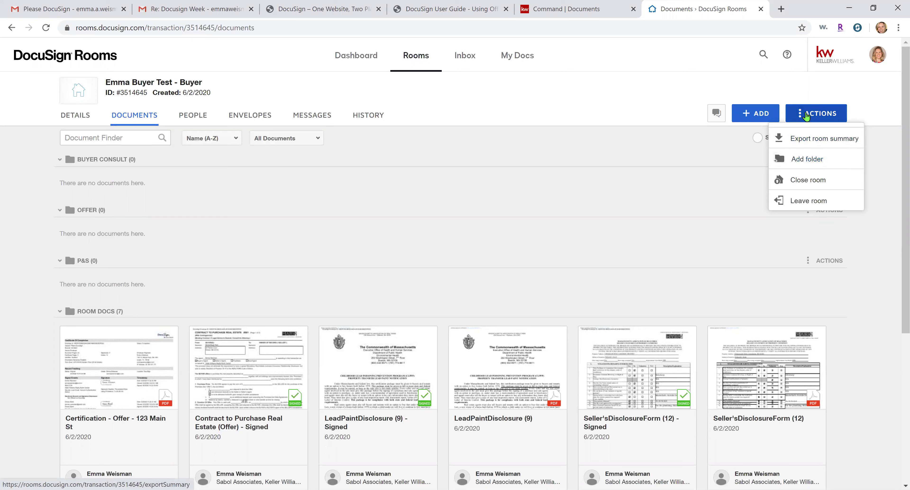
pyautogui.click(866, 107)
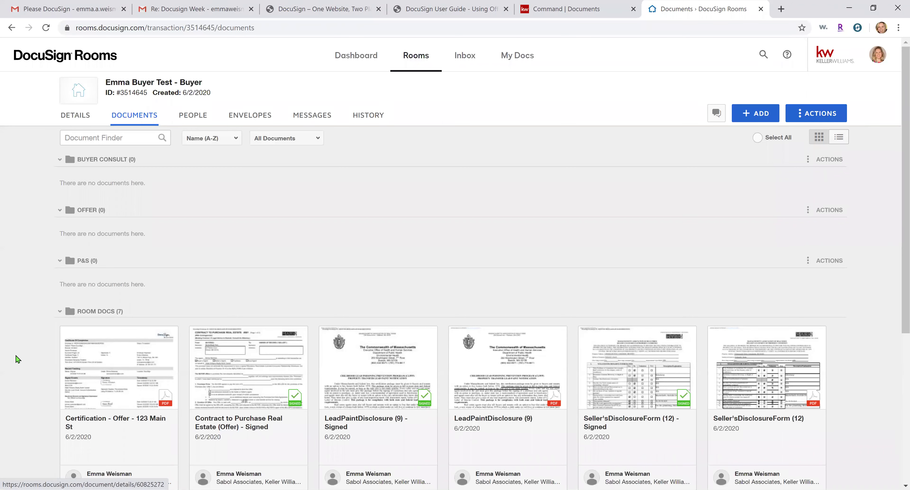
# Move the signed Contract from Room Docs into the Offer folder
pyautogui.scroll(-1, 18, 360)
pyautogui.scroll(-2, 17, 359)
pyautogui.moveTo(67, 256); pyautogui.dragTo(125, 261)
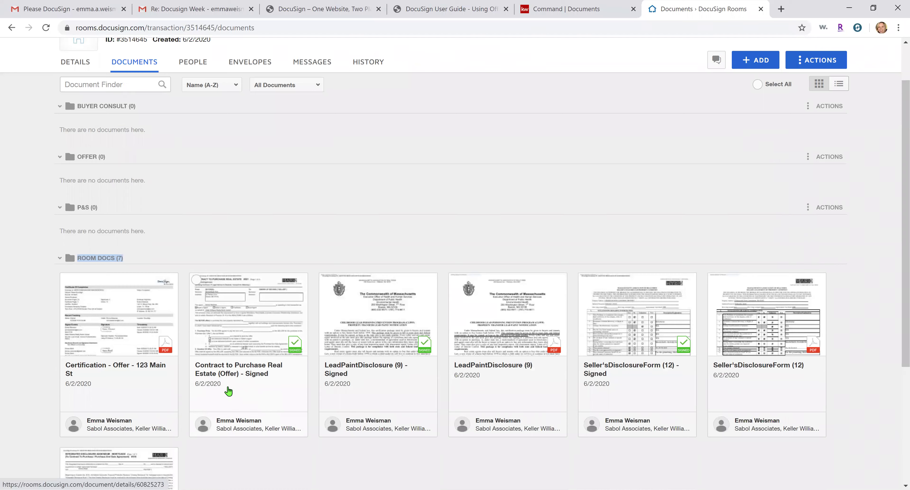
pyautogui.click(27, 345)
pyautogui.moveTo(263, 380); pyautogui.dragTo(226, 174)
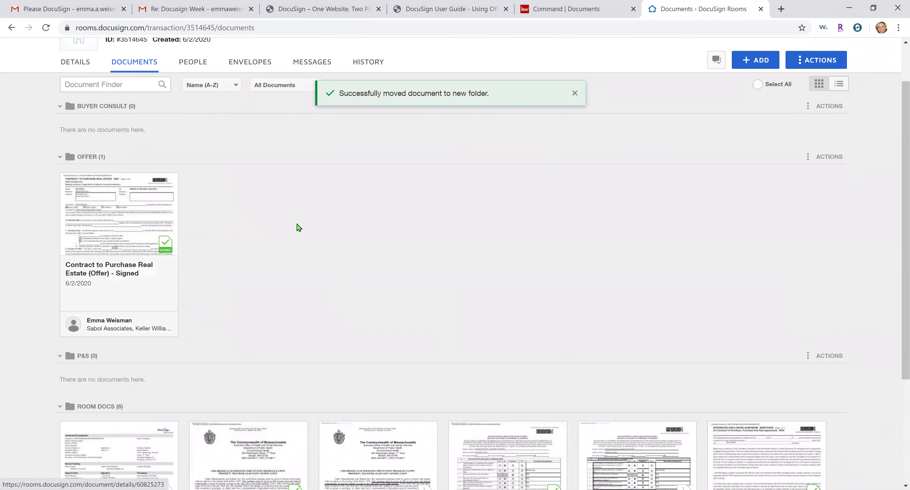
# Move signed LeadPaintDisclosure (9), Seller'sDisclosureForm (12) and TRID into the Offer folder
pyautogui.scroll(-3, 331, 247)
pyautogui.scroll(1, 250, 343)
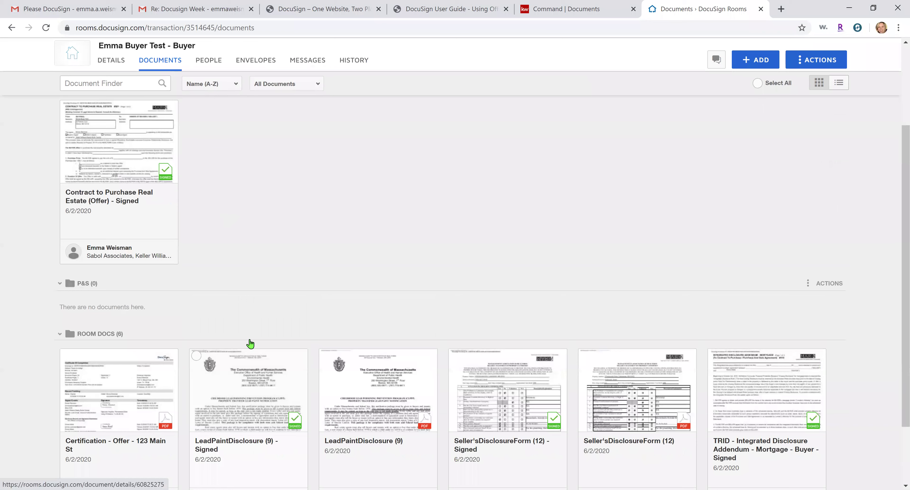
pyautogui.moveTo(250, 343); pyautogui.dragTo(296, 206)
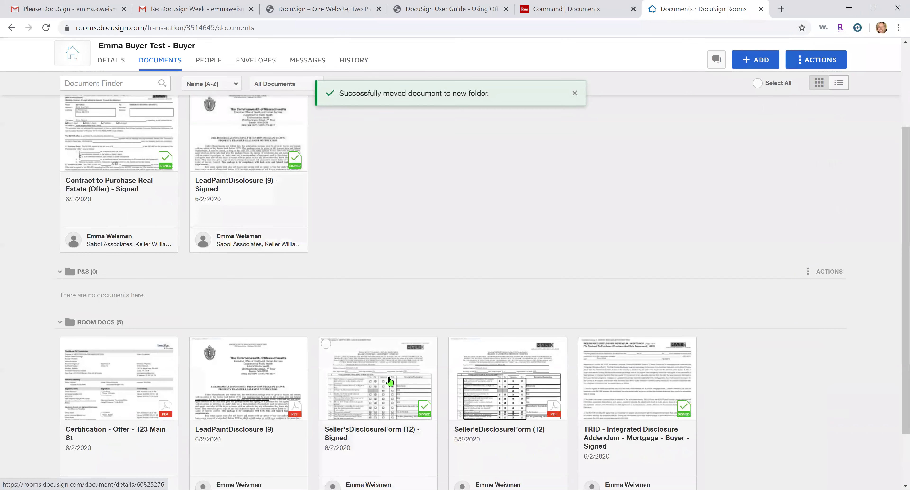
pyautogui.moveTo(390, 381); pyautogui.dragTo(595, 230)
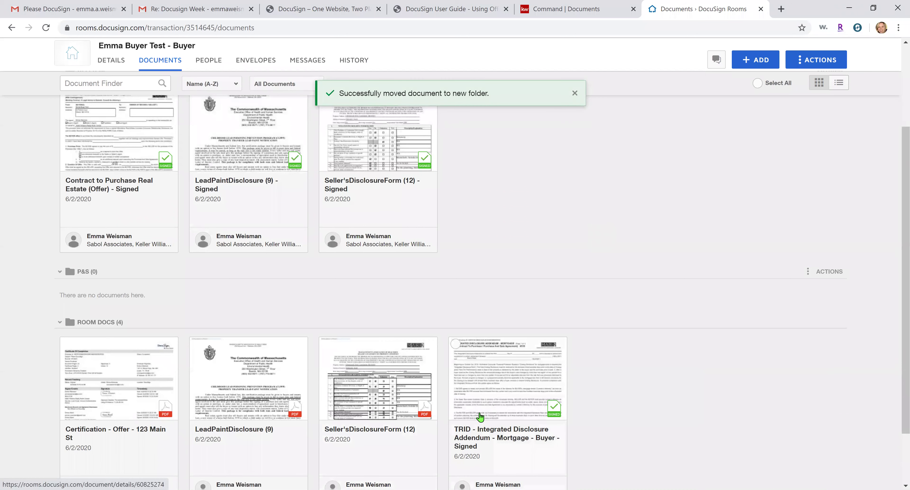
pyautogui.moveTo(480, 417); pyautogui.dragTo(512, 158)
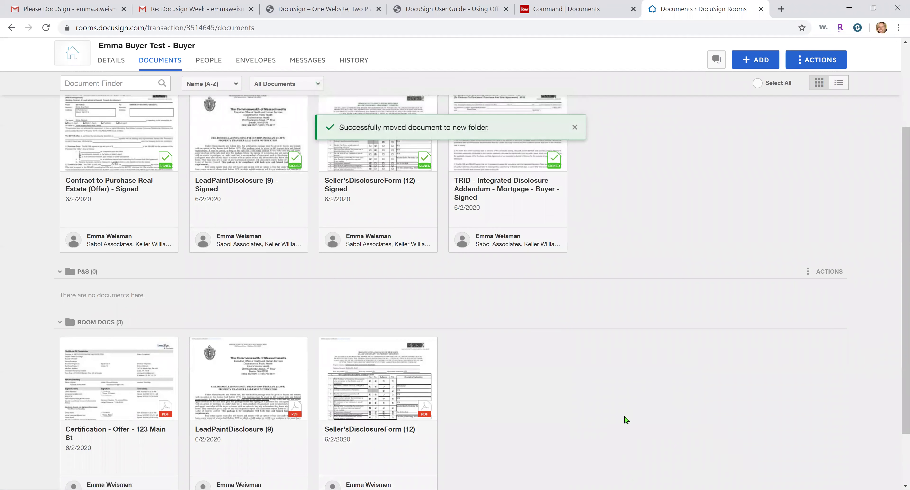
pyautogui.scroll(1, 624, 419)
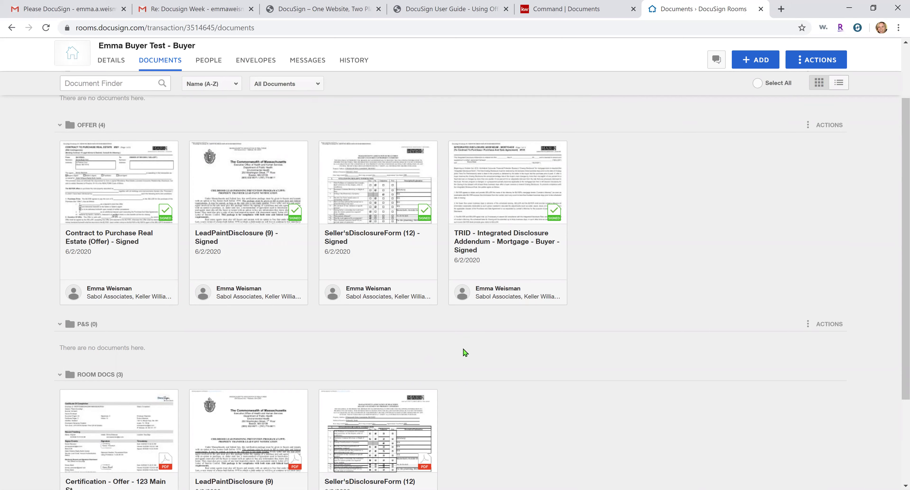
pyautogui.scroll(-2, 480, 356)
pyautogui.scroll(2, 493, 363)
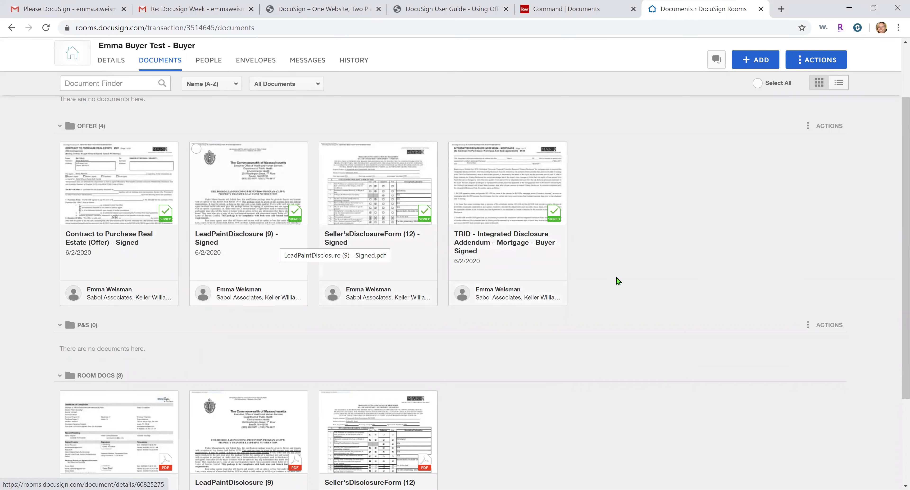
pyautogui.scroll(-3, 650, 276)
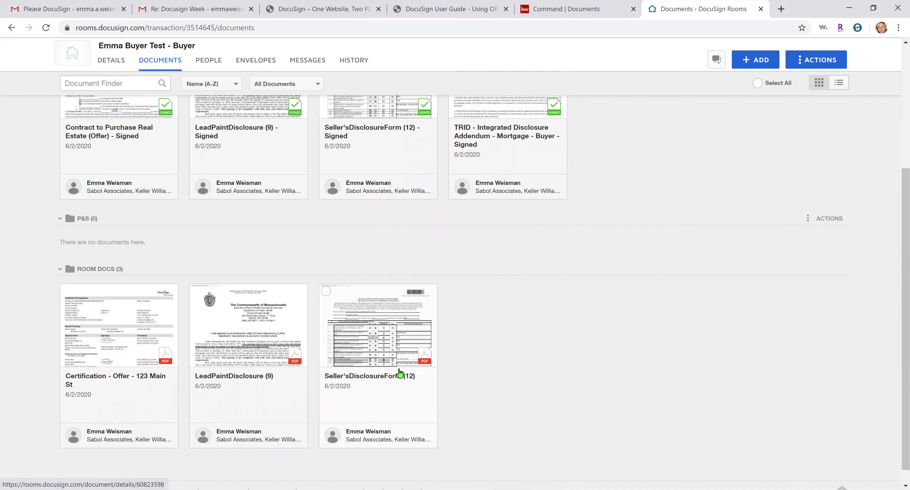
pyautogui.scroll(3, 413, 346)
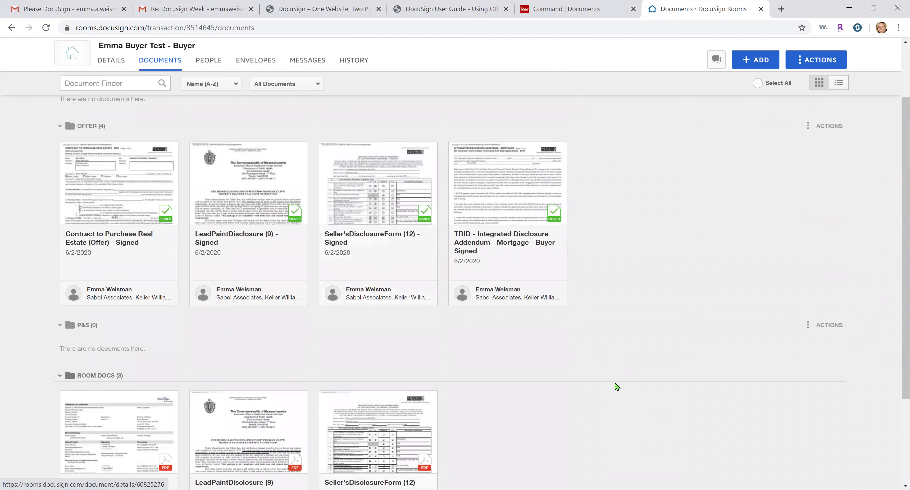
# Archive the unsigned Seller'sDisclosureForm (12) from Room Docs
pyautogui.scroll(-3, 616, 385)
pyautogui.scroll(-2, 616, 387)
pyautogui.rightClick(350, 313)
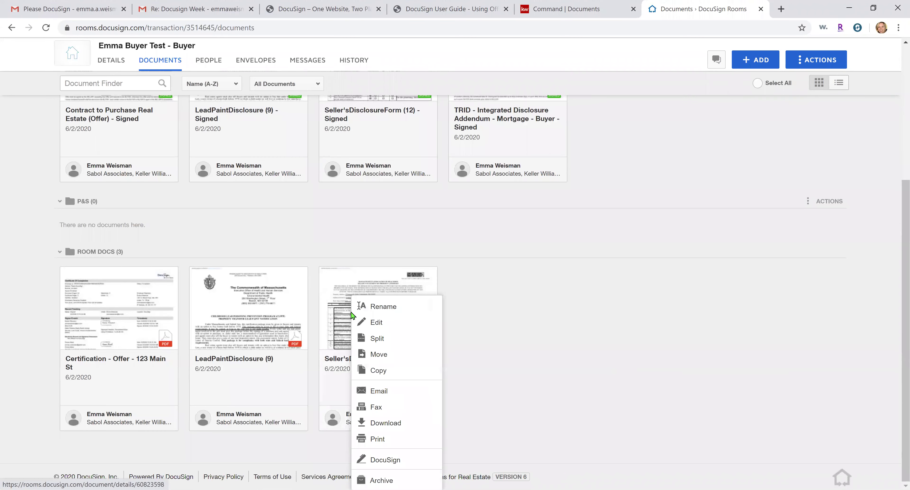
pyautogui.click(381, 480)
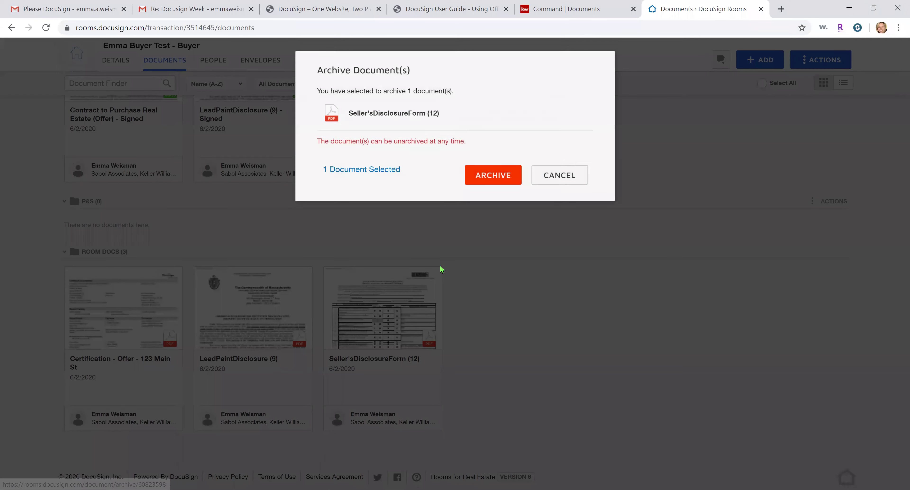
pyautogui.click(488, 177)
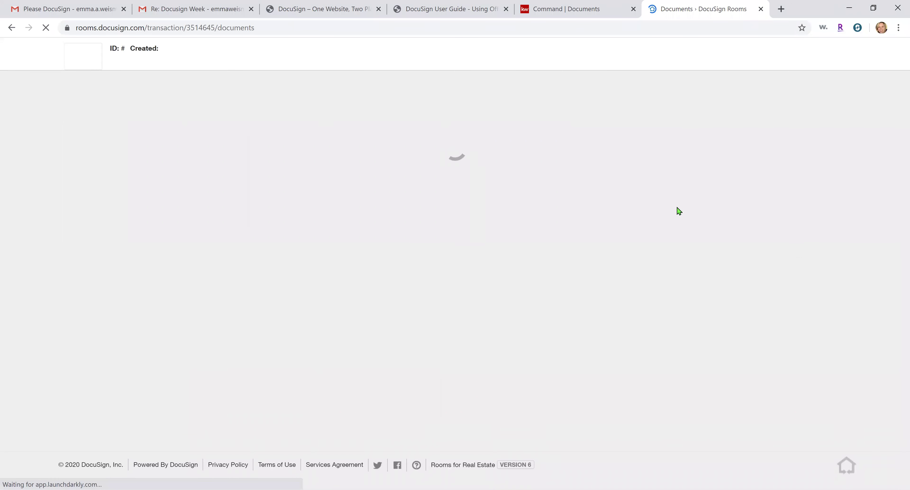
# Archive Certification - Offer - 123 Main St and LeadPaintDisclosure (9), then filter to Active Documents
pyautogui.scroll(-5, 407, 283)
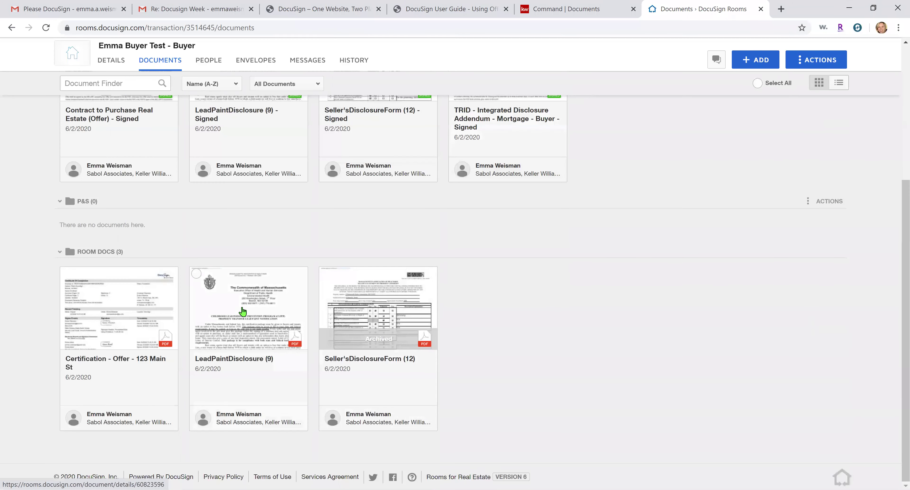
pyautogui.click(66, 274)
pyautogui.click(196, 275)
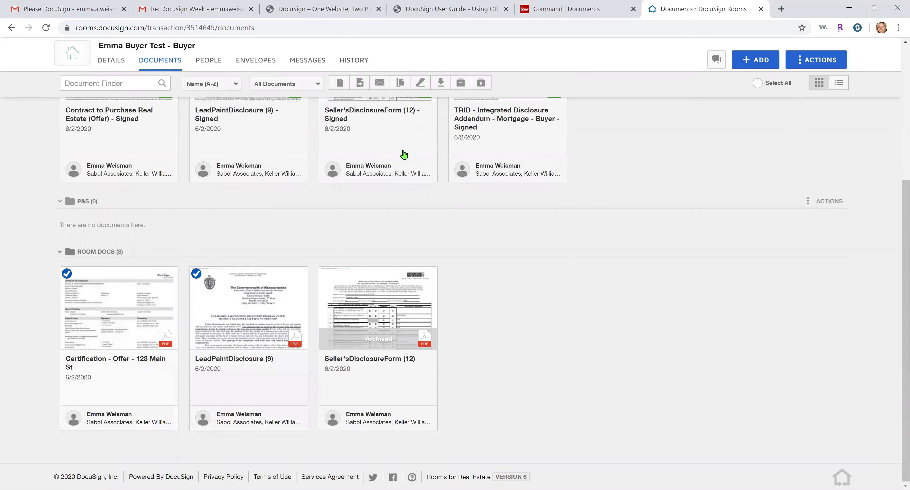
pyautogui.click(461, 83)
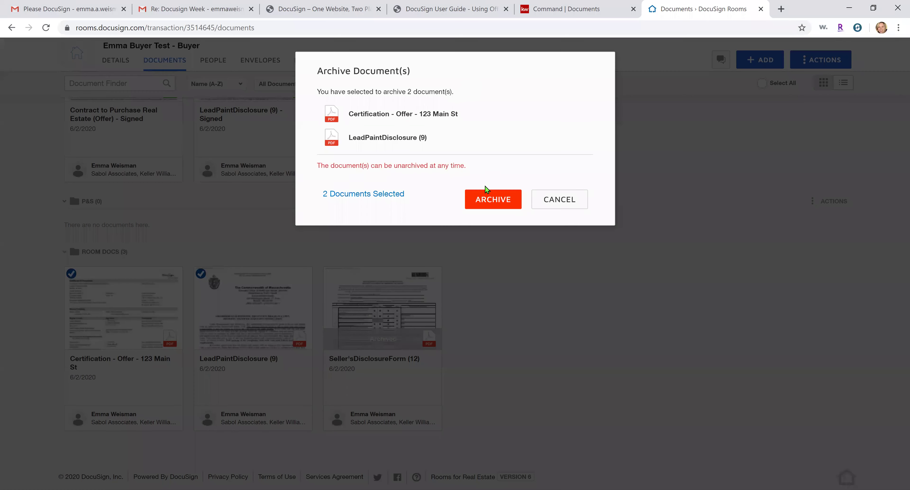
pyautogui.click(482, 198)
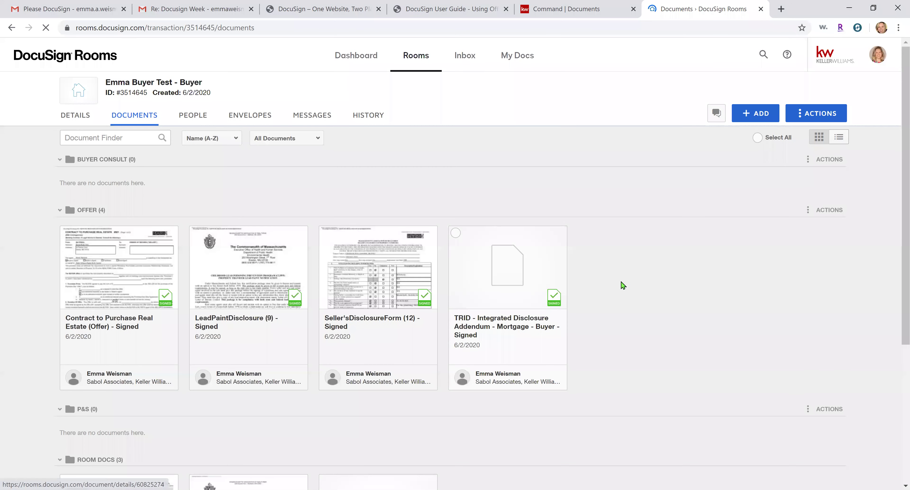
pyautogui.click(281, 143)
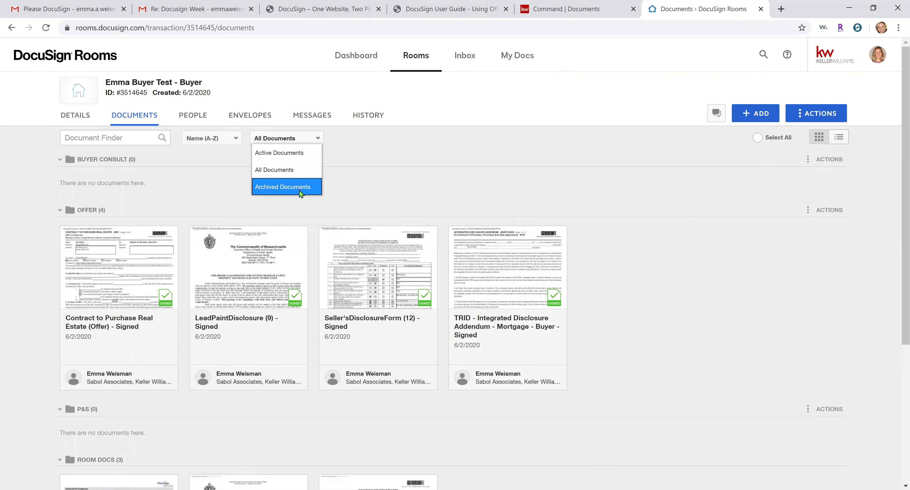
pyautogui.click(301, 153)
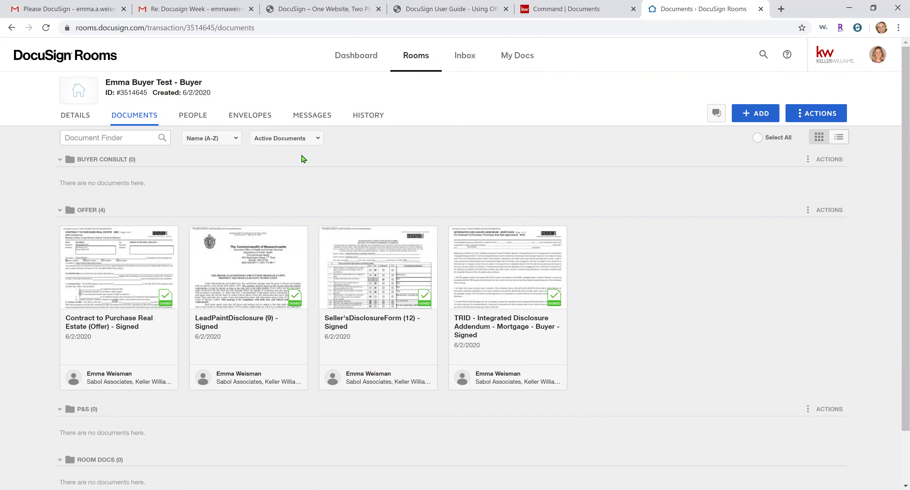
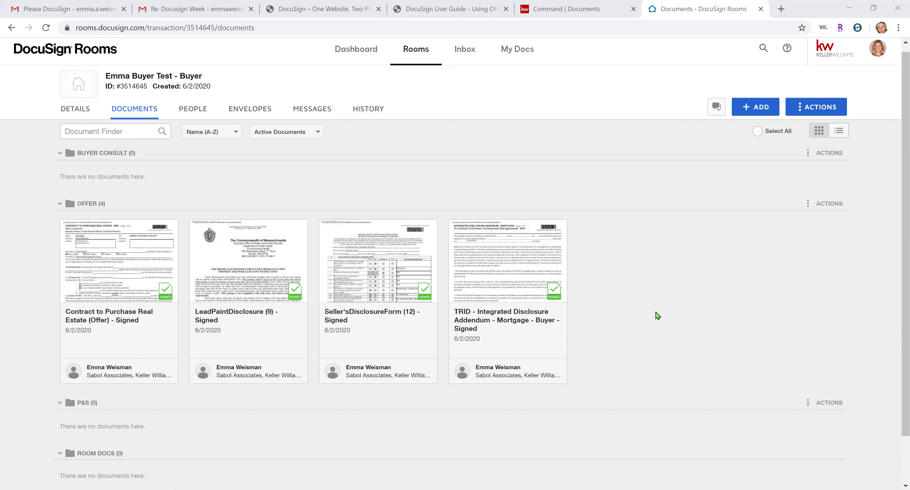
# Select the signed purchase contract and LeadPaintDisclosure cards in the Offer folder
pyautogui.click(67, 227)
pyautogui.click(197, 228)
# Also select Seller'sDisclosureForm and the TRID addendum, then download all four as a zip
pyautogui.click(326, 229)
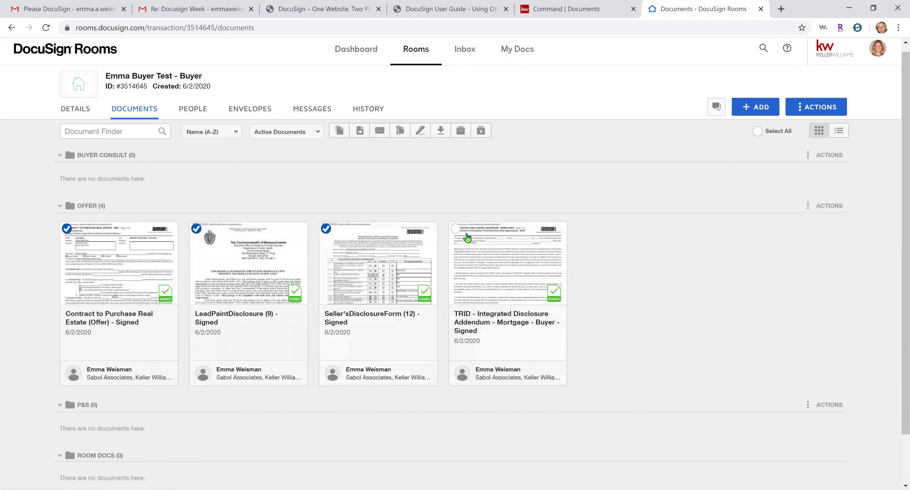
pyautogui.click(456, 228)
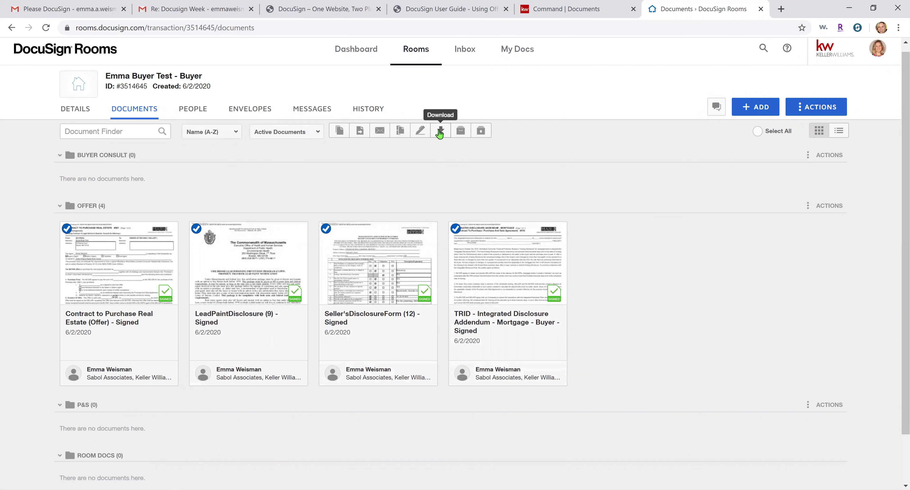
pyautogui.click(440, 134)
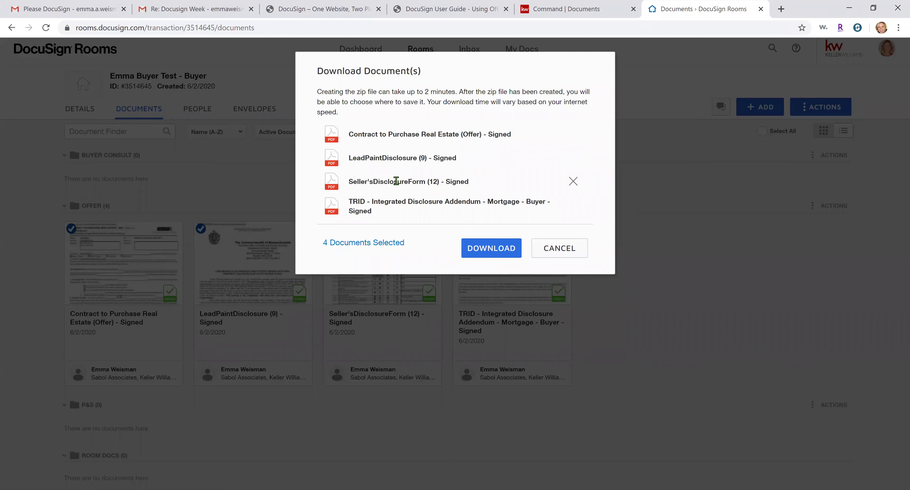
pyautogui.click(476, 247)
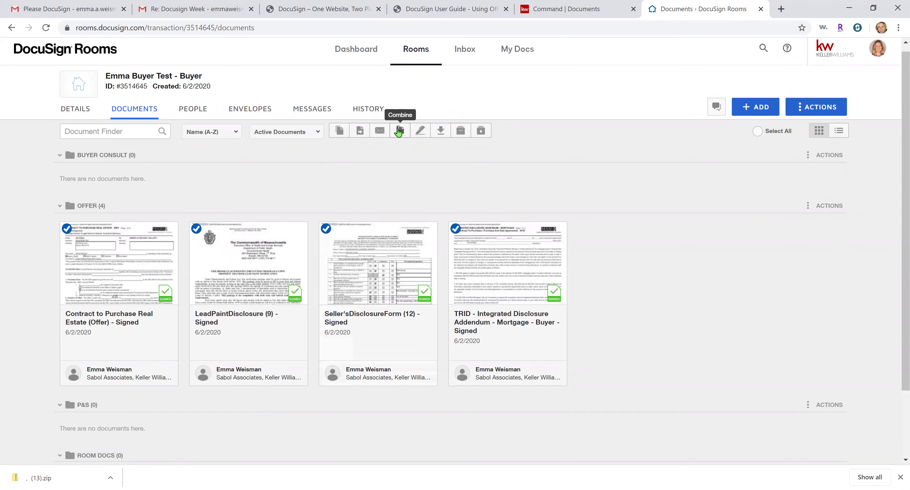
# Combine the four selected documents into one PDF named 'Offer Docs - 123 Main'
pyautogui.click(398, 132)
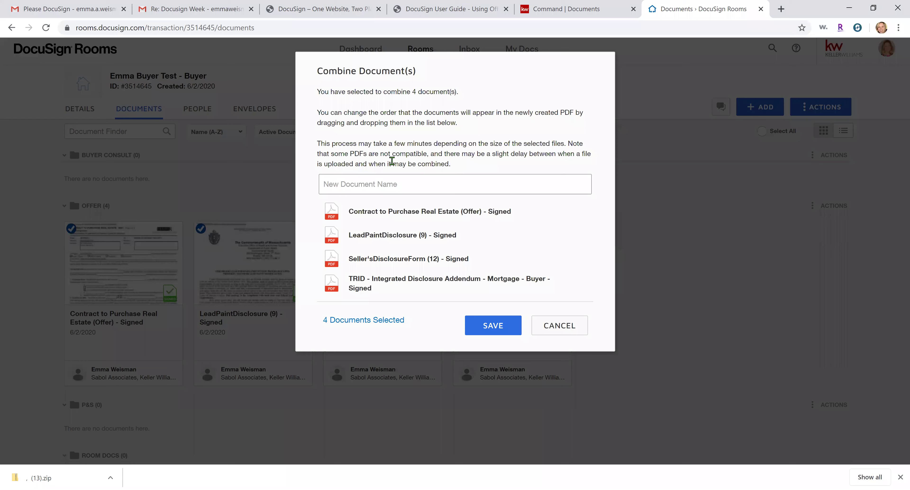
pyautogui.write('Offer Docs  -=')
pyautogui.press('BackSpace')
pyautogui.press('BackSpace')
pyautogui.press('BackSpace')
pyautogui.write('- ')
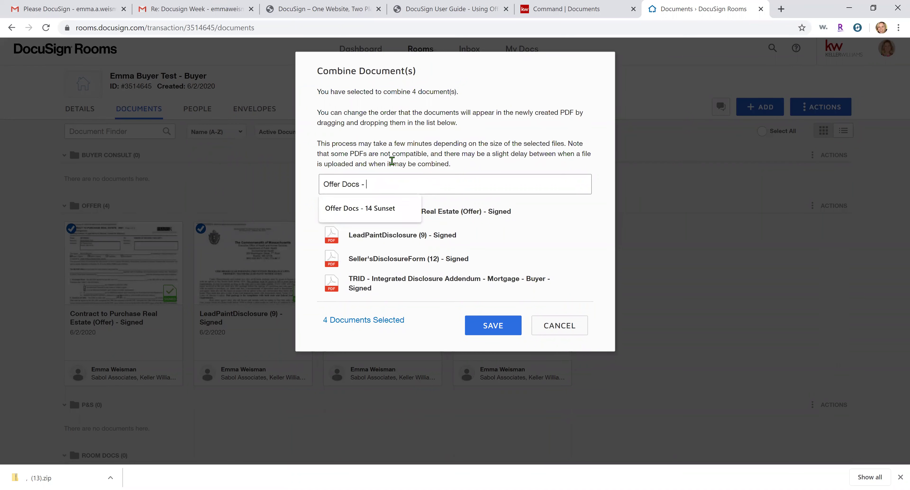
pyautogui.write('123 Main')
pyautogui.press('Return')
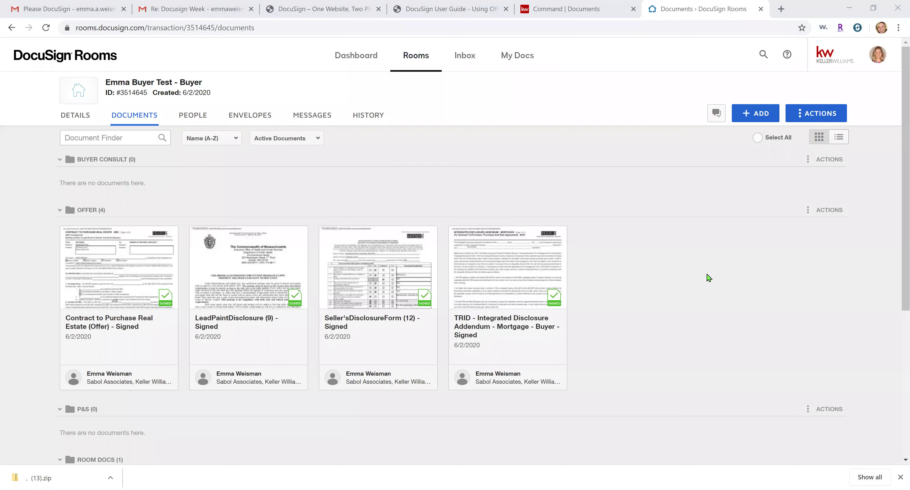
# Drag the Offer Docs - 123 Main card from Room Docs into the OFFER folder
pyautogui.scroll(-1, 708, 278)
pyautogui.scroll(-3, 708, 278)
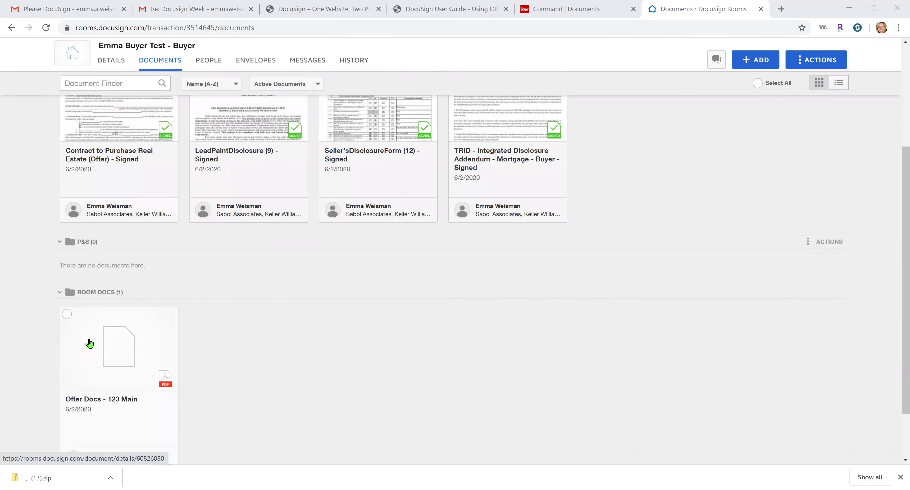
pyautogui.scroll(-1, 294, 351)
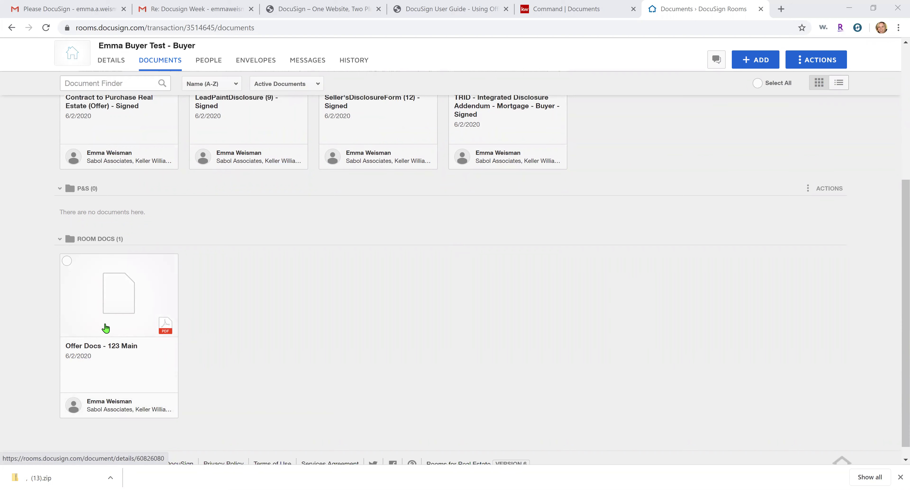
pyautogui.scroll(3, 108, 328)
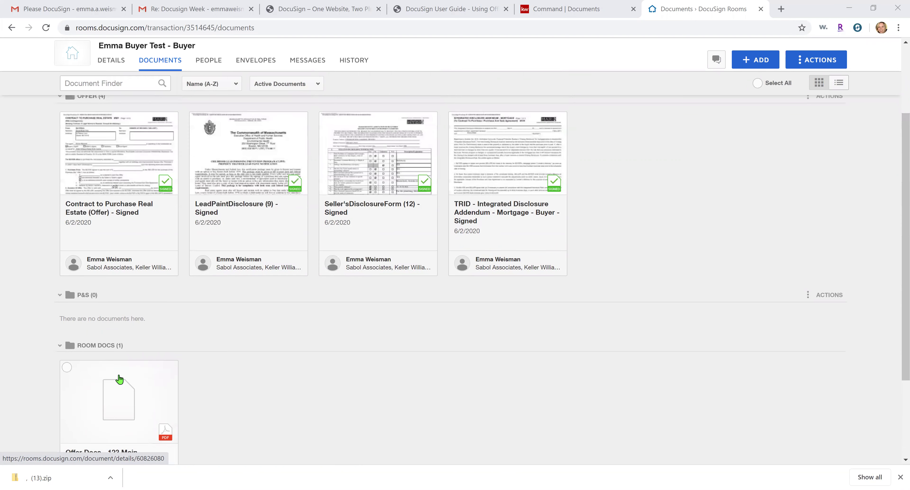
pyautogui.moveTo(118, 382); pyautogui.dragTo(612, 135)
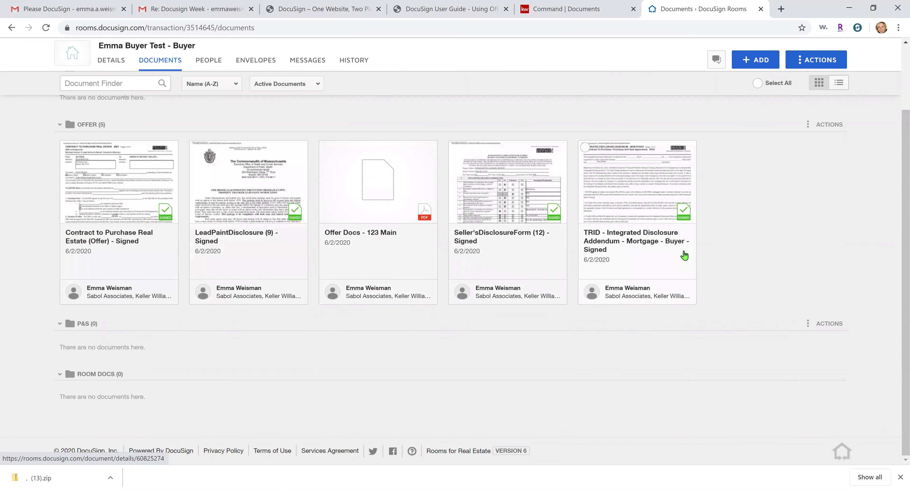
pyautogui.scroll(2, 689, 269)
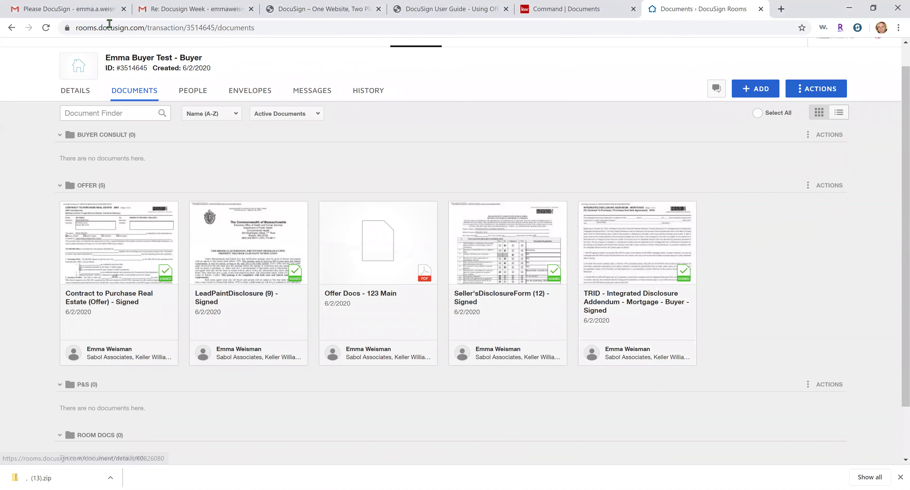
pyautogui.click(81, 4)
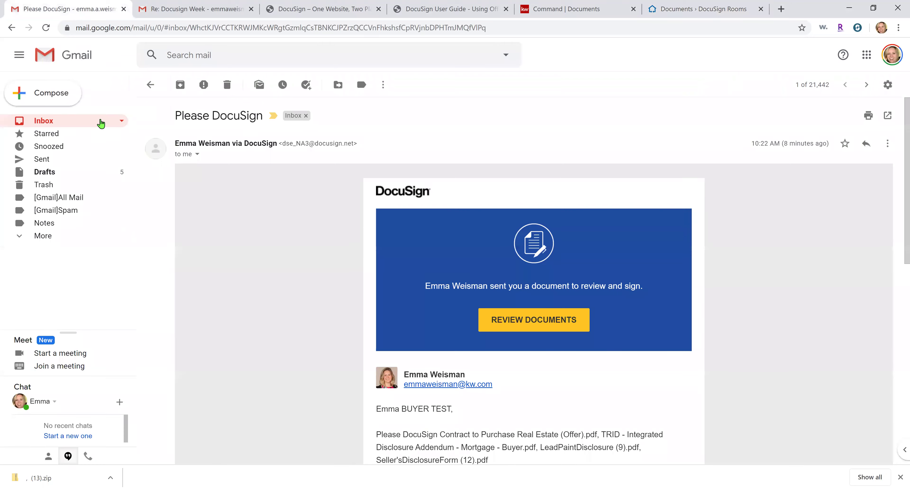
pyautogui.click(100, 121)
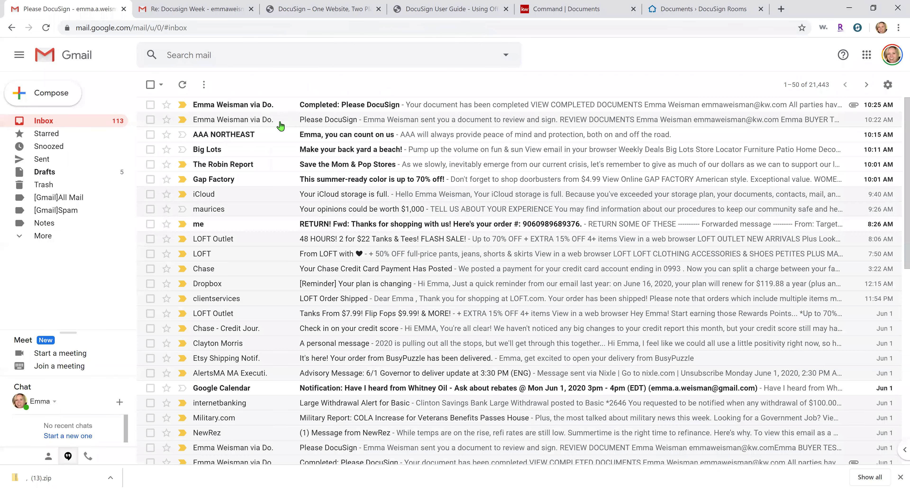
pyautogui.click(289, 104)
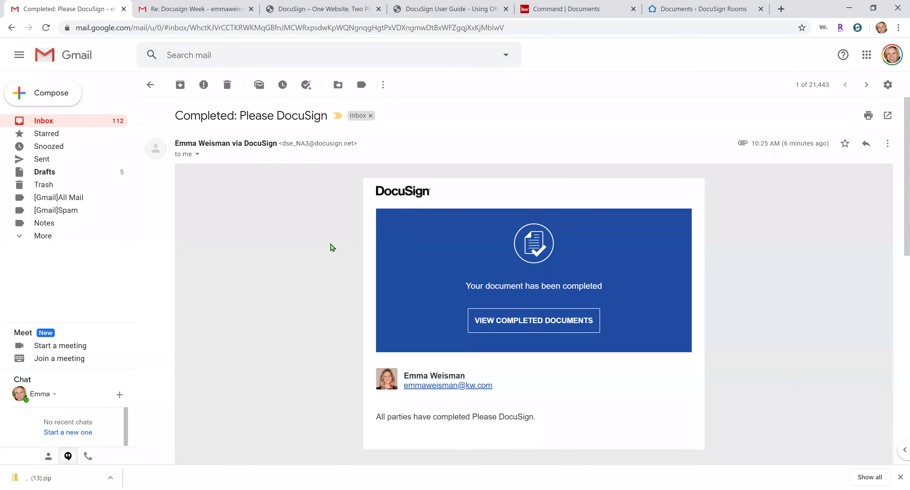
pyautogui.scroll(-12, 332, 248)
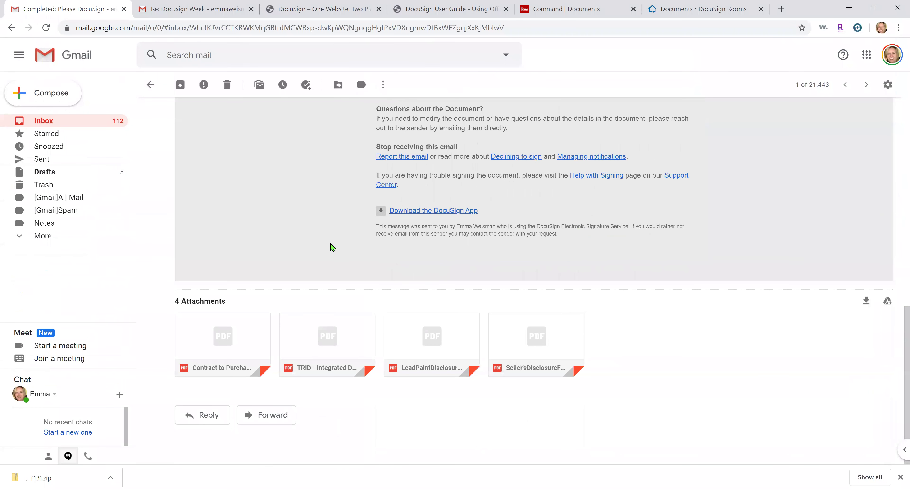
pyautogui.moveTo(222, 333)
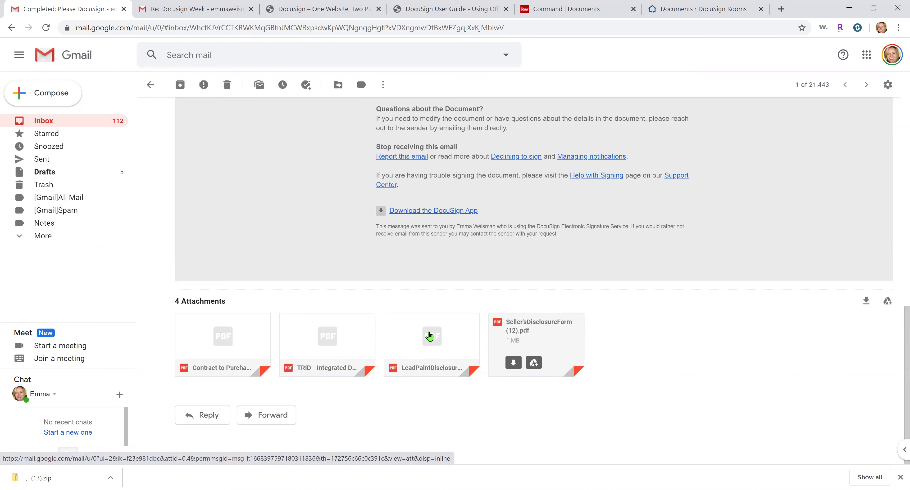
pyautogui.click(246, 325)
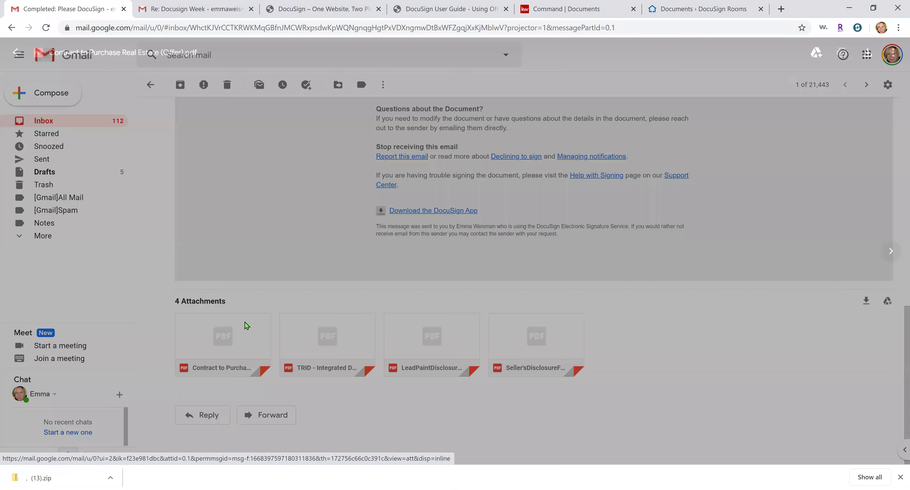
pyautogui.scroll(-15, 688, 259)
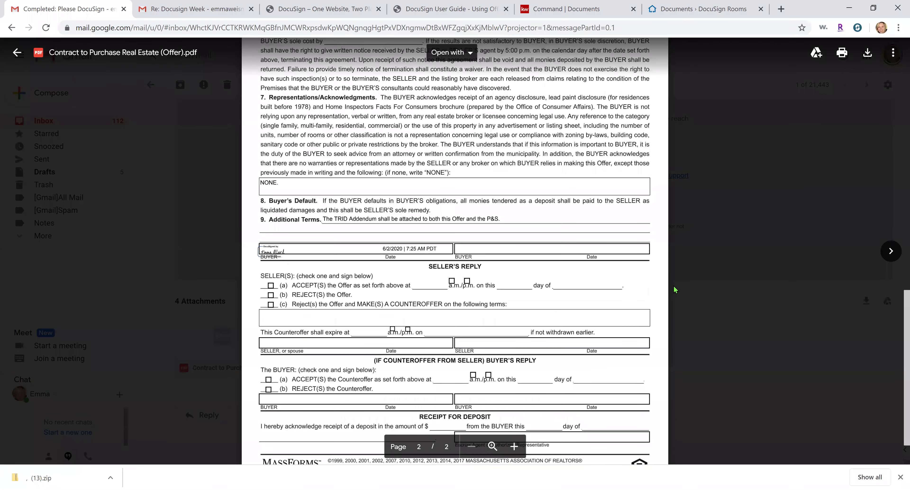
pyautogui.scroll(-2, 657, 302)
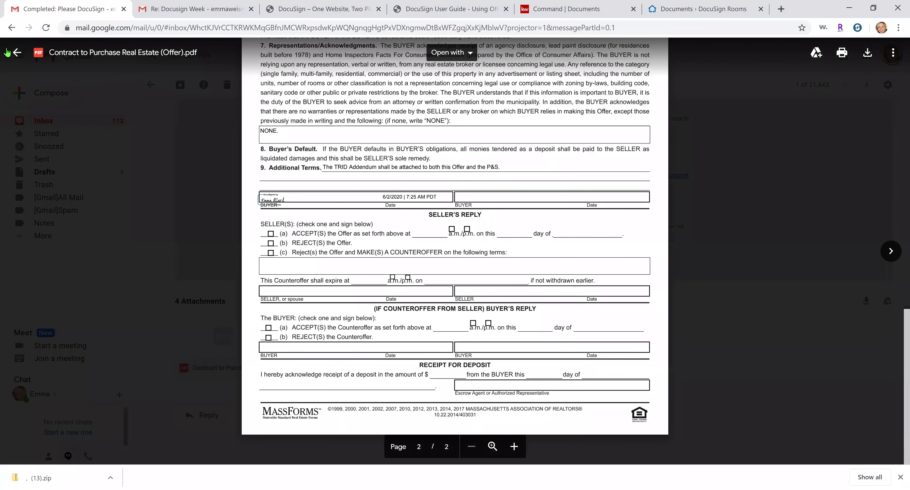
pyautogui.click(17, 52)
pyautogui.click(81, 119)
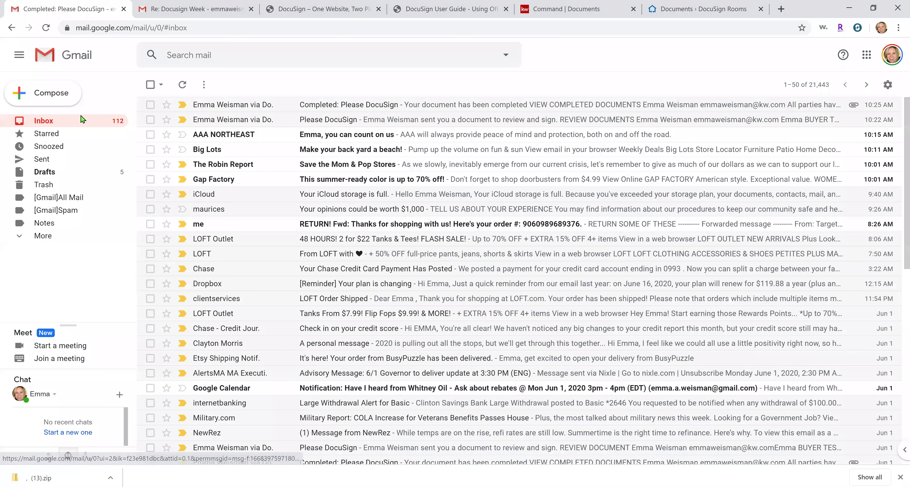
pyautogui.click(681, 5)
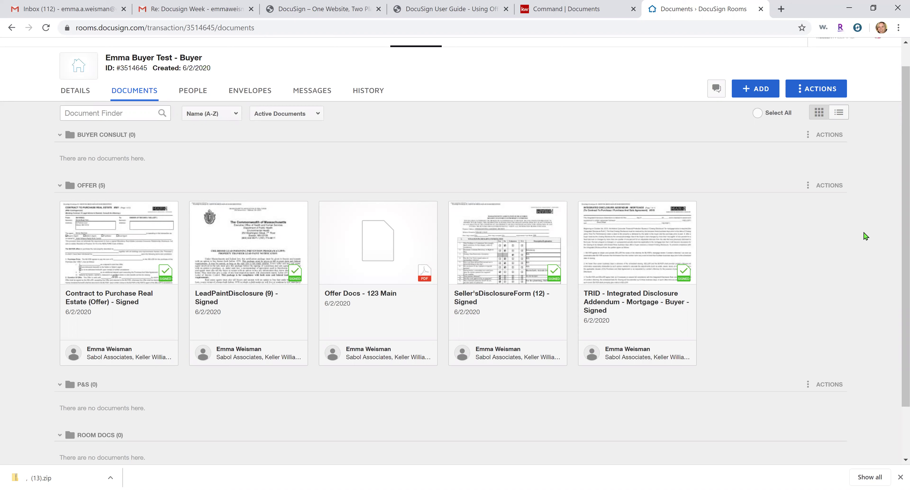
# Review the Completed: Please DocuSign email's attachments in Gmail, then return to the room's documents
pyautogui.click(89, 7)
pyautogui.click(270, 109)
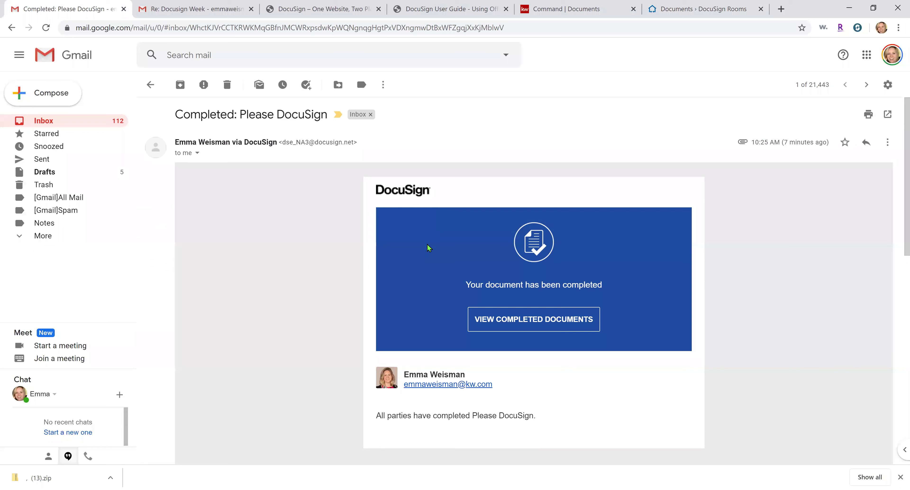
pyautogui.scroll(-10, 392, 320)
pyautogui.scroll(-4, 392, 320)
pyautogui.moveTo(251, 325)
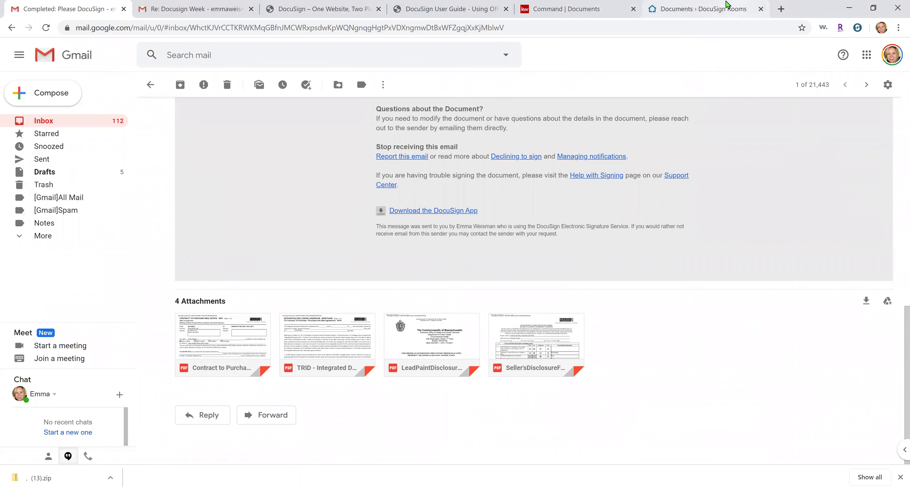
pyautogui.click(727, 8)
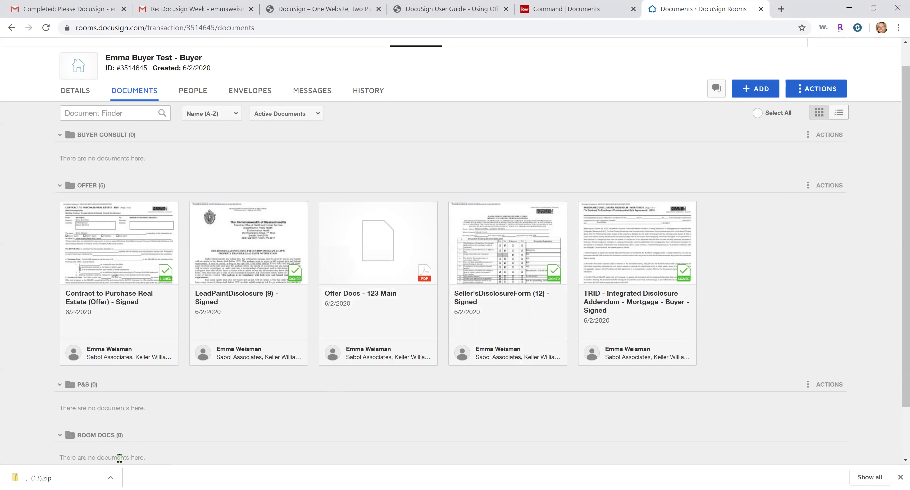
# Download the Offer Docs - 123 Main PDF, then archive it from the Offer folder
pyautogui.click(326, 209)
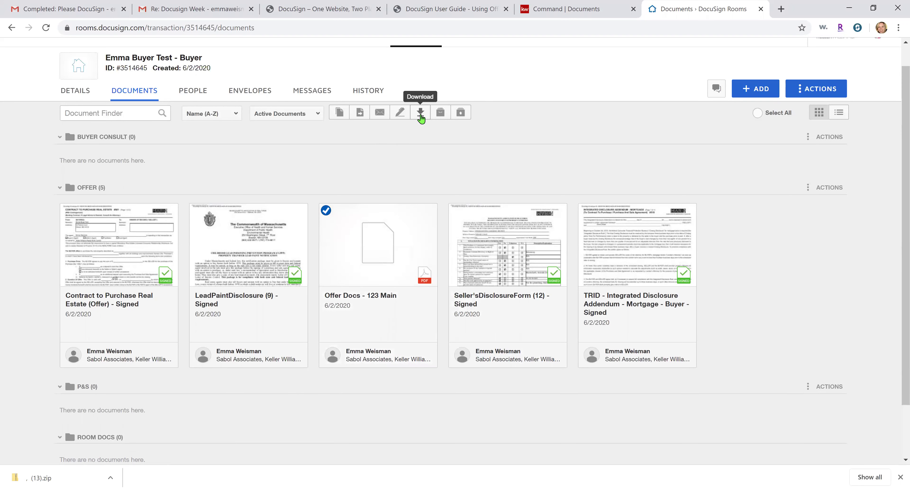
pyautogui.click(420, 113)
pyautogui.click(486, 175)
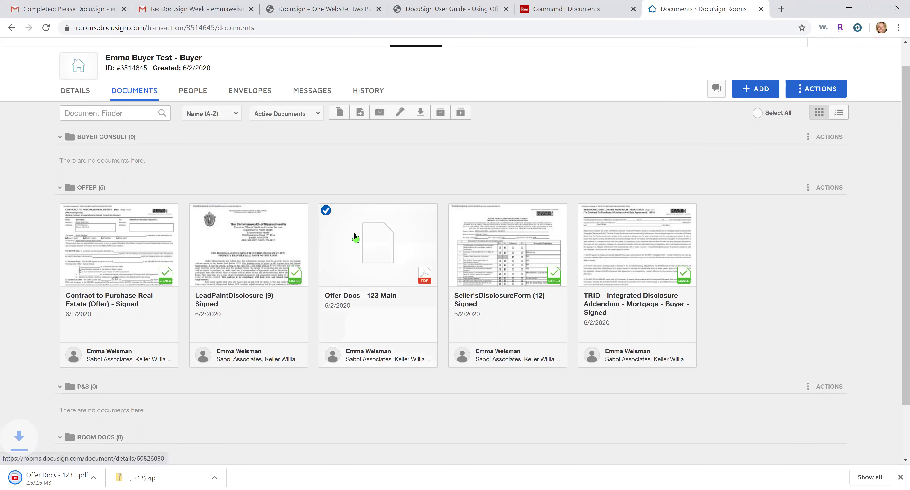
pyautogui.rightClick(391, 252)
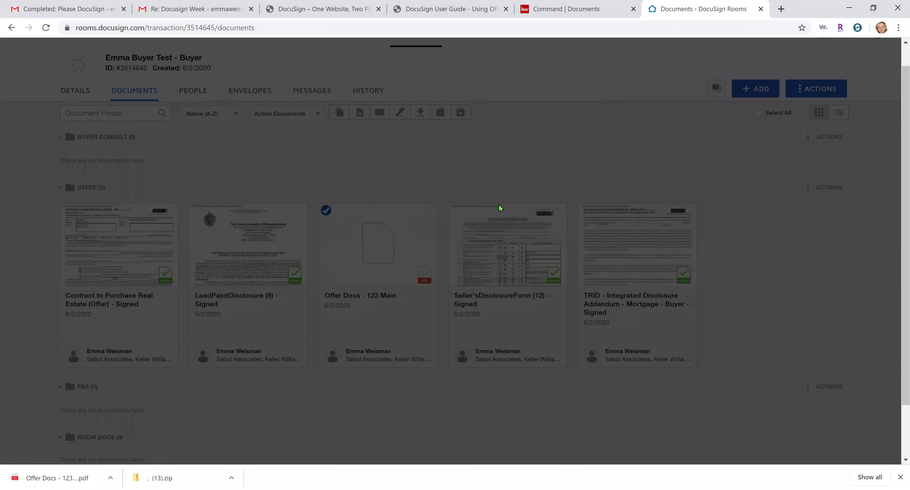
pyautogui.click(489, 182)
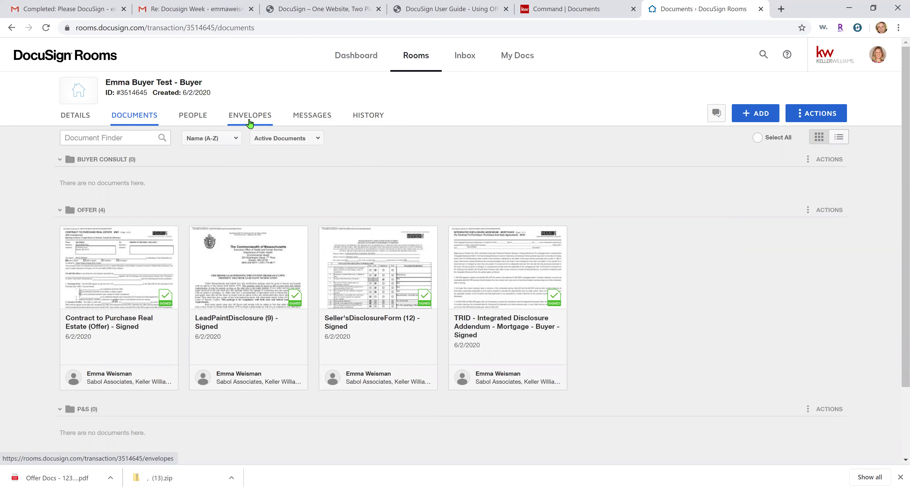
# Create a new envelope named 'Counter Offer - 123 Main' and open the downloaded Offer Docs PDF
pyautogui.click(249, 120)
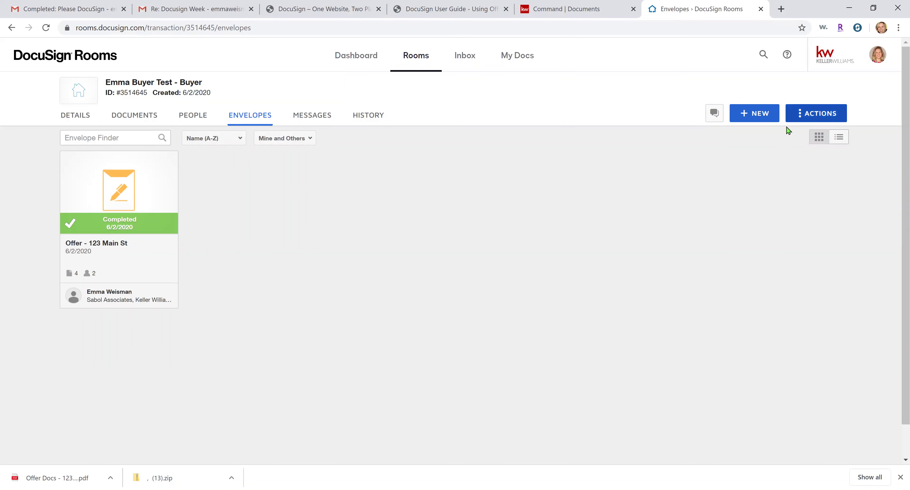
pyautogui.click(768, 113)
pyautogui.click(179, 150)
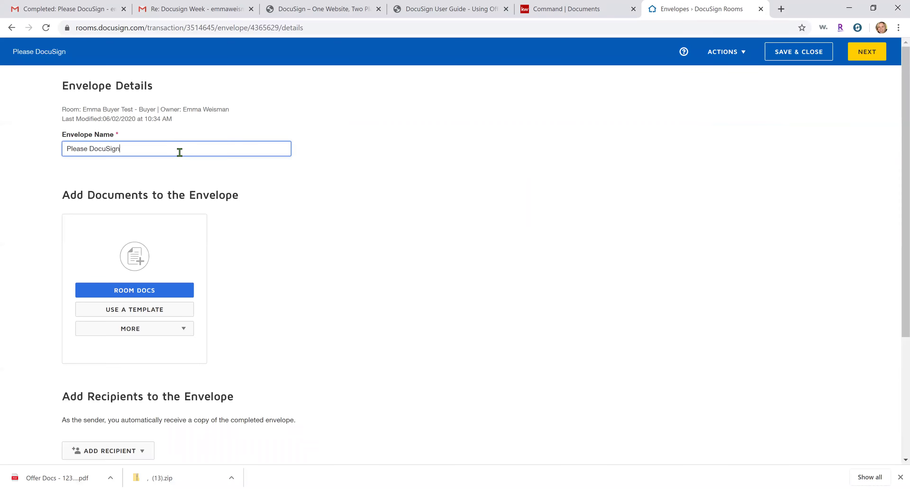
pyautogui.tripleClick(180, 151)
pyautogui.write('Counter ')
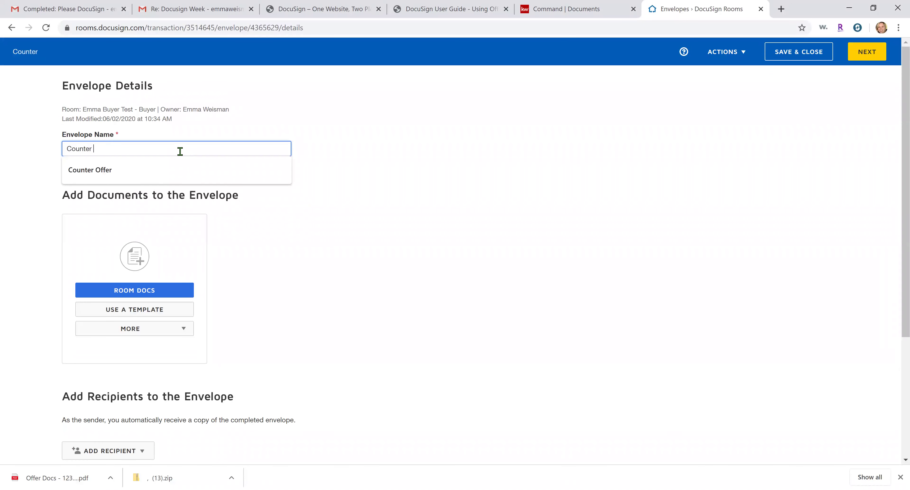
pyautogui.write('Offer - 123 Main')
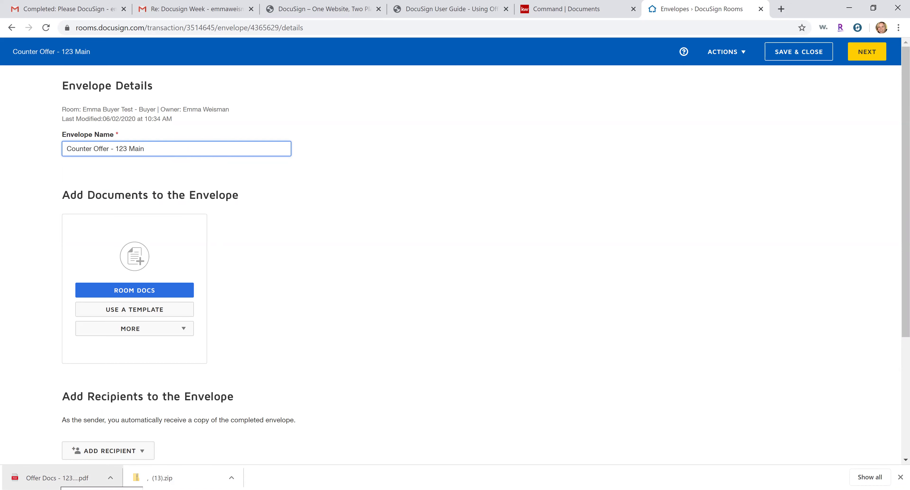
pyautogui.click(48, 477)
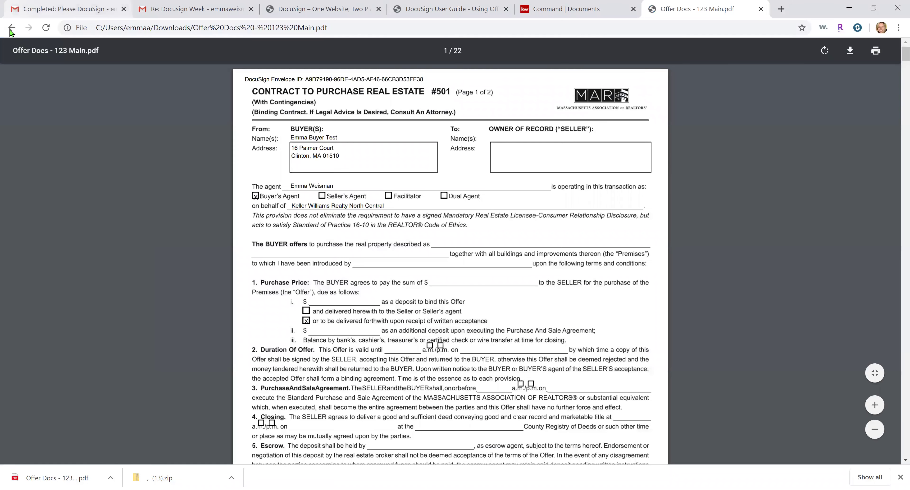
# Upload Offer Docs - 123 Main from the Downloads folder as the envelope's document
pyautogui.click(11, 28)
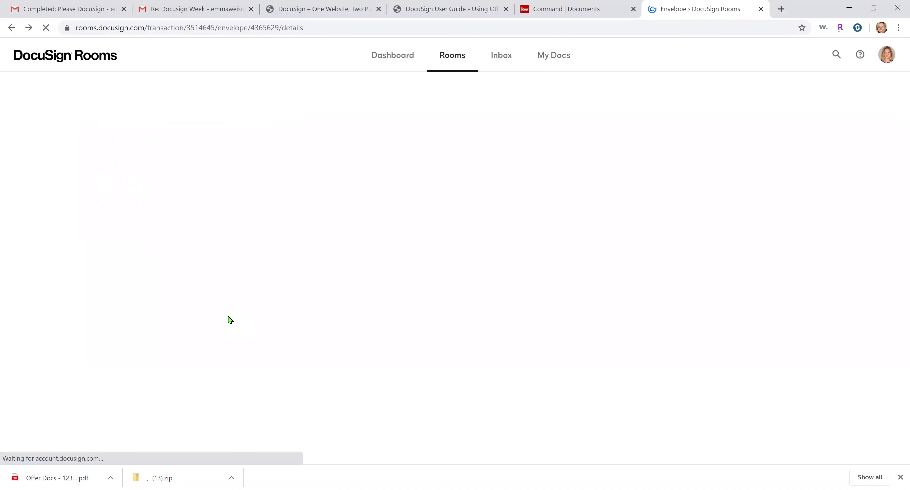
pyautogui.click(147, 309)
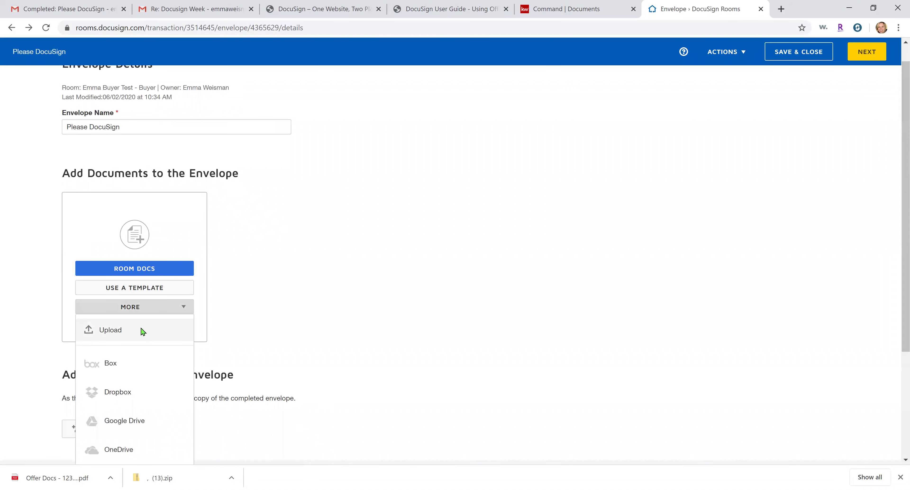
pyautogui.click(154, 322)
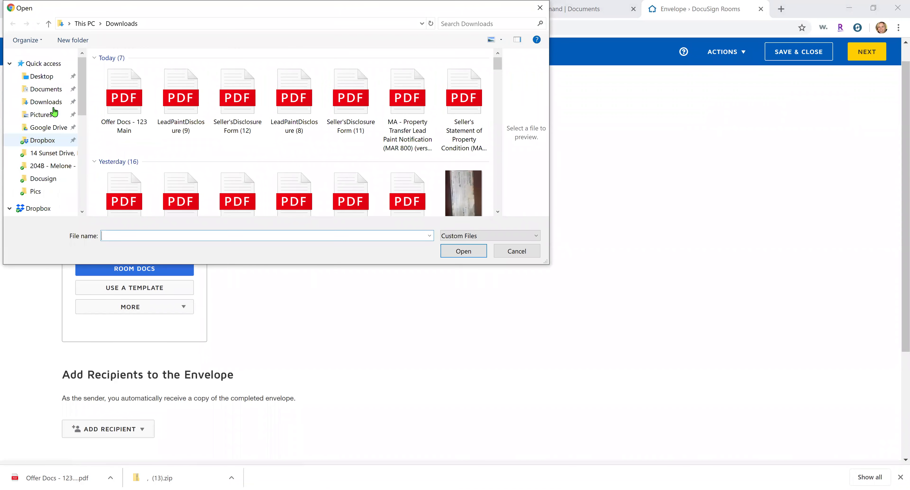
pyautogui.click(56, 102)
pyautogui.doubleClick(112, 111)
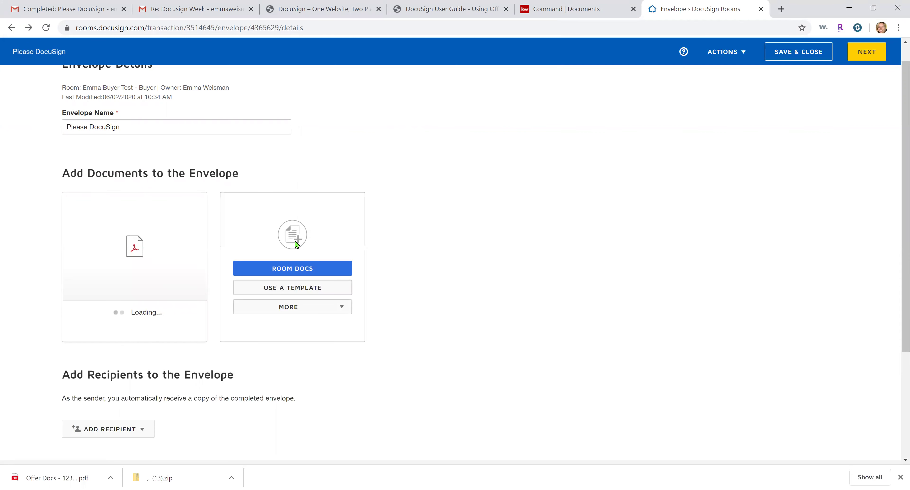
# Add the buyer from Room Participants as the signer and continue to the fields page
pyautogui.moveTo(183, 259)
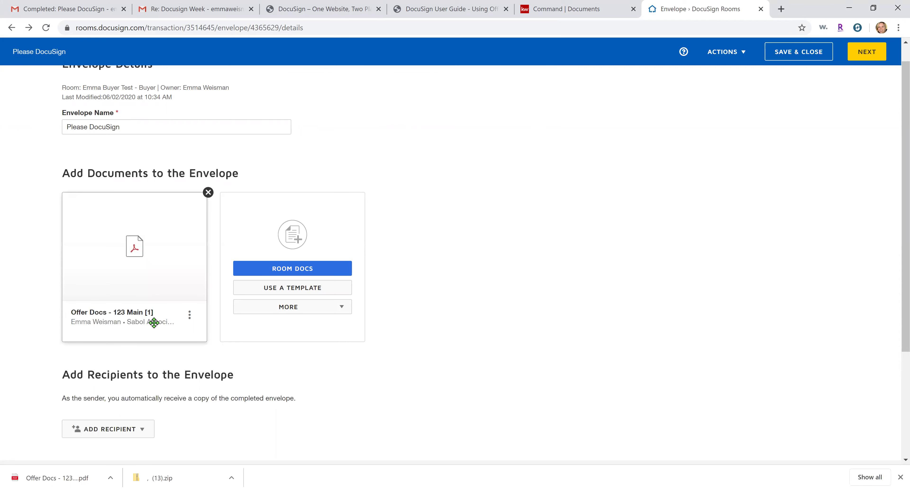
pyautogui.scroll(-3, 154, 323)
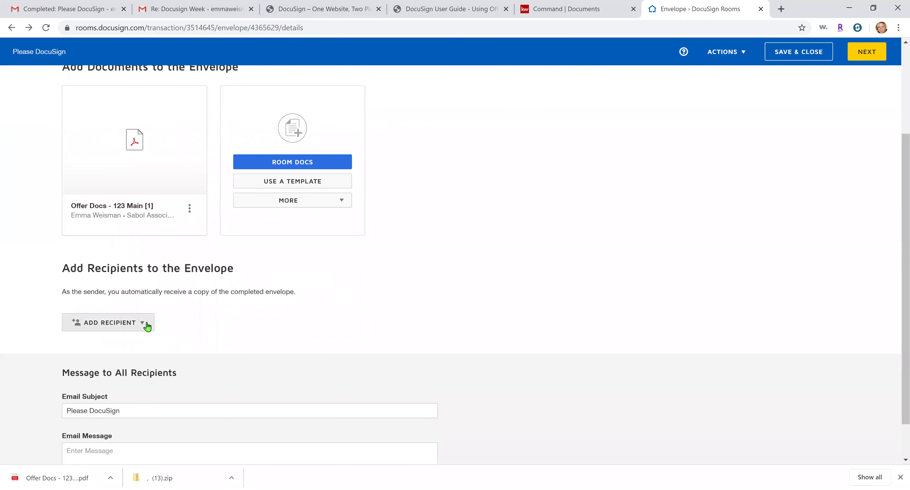
pyautogui.click(147, 327)
pyautogui.click(122, 349)
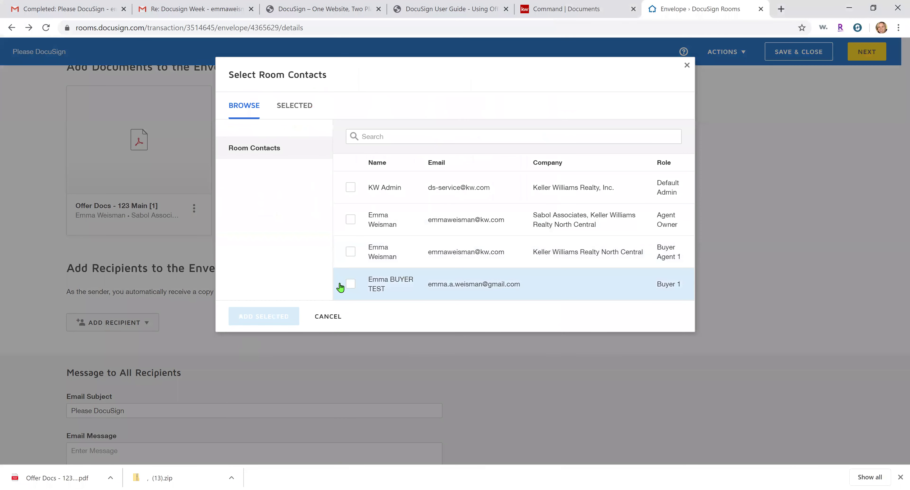
pyautogui.click(349, 285)
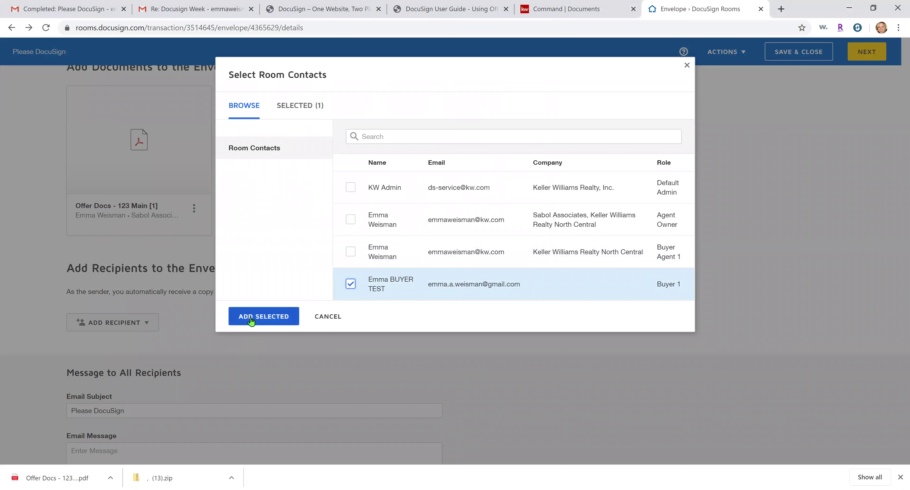
pyautogui.click(250, 317)
pyautogui.click(867, 52)
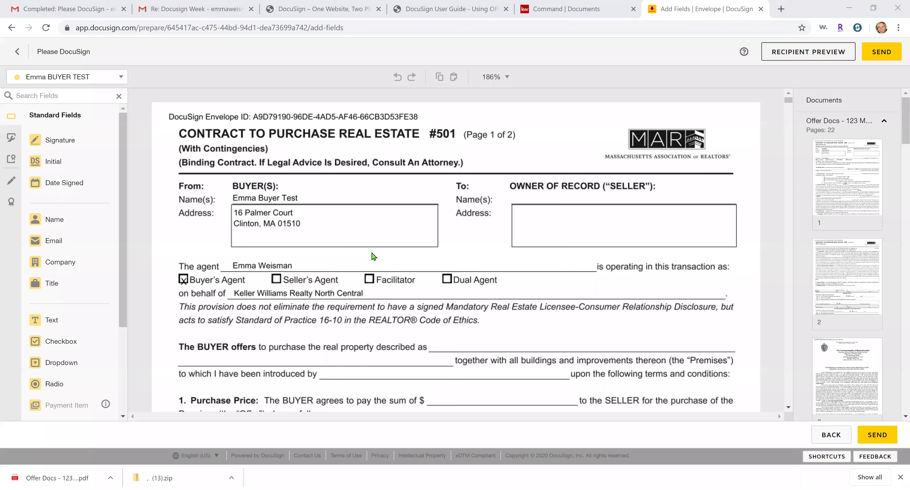
pyautogui.scroll(-2, 374, 256)
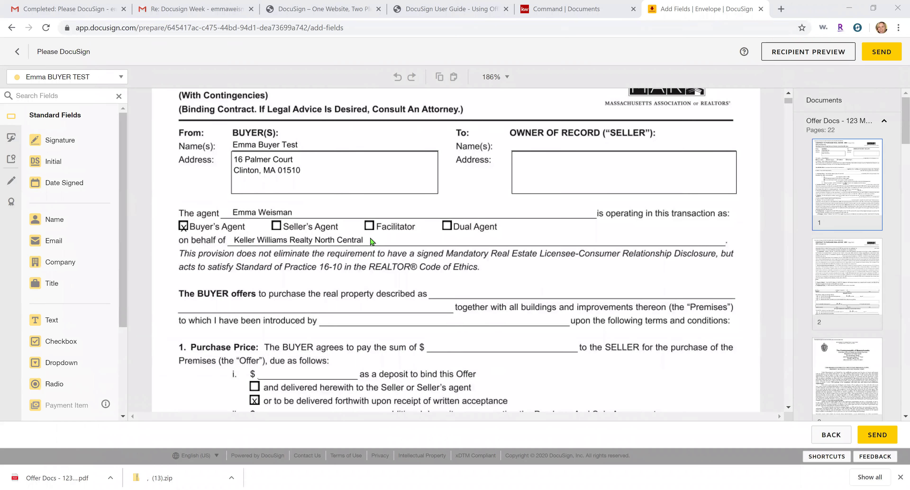
pyautogui.click(8, 184)
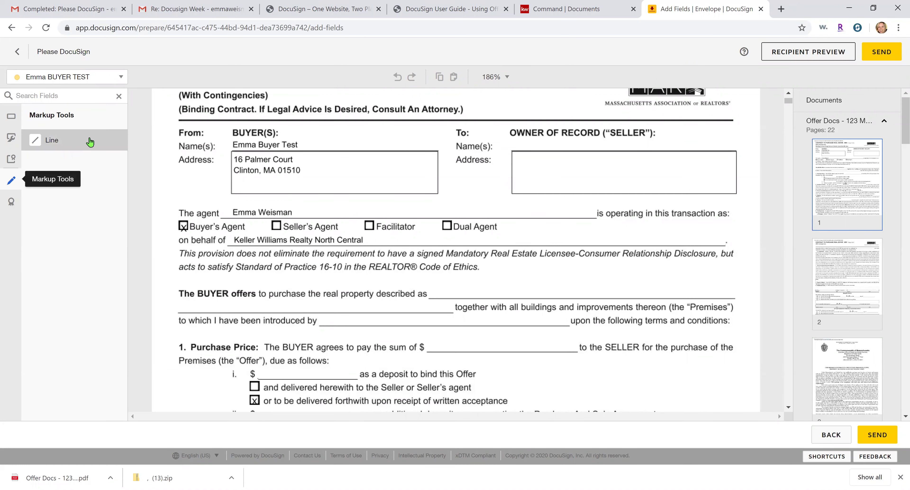
pyautogui.click(91, 146)
pyautogui.moveTo(235, 159)
pyautogui.mouseDown()
pyautogui.moveTo(313, 160)
pyautogui.moveTo(303, 160)
pyautogui.mouseUp()
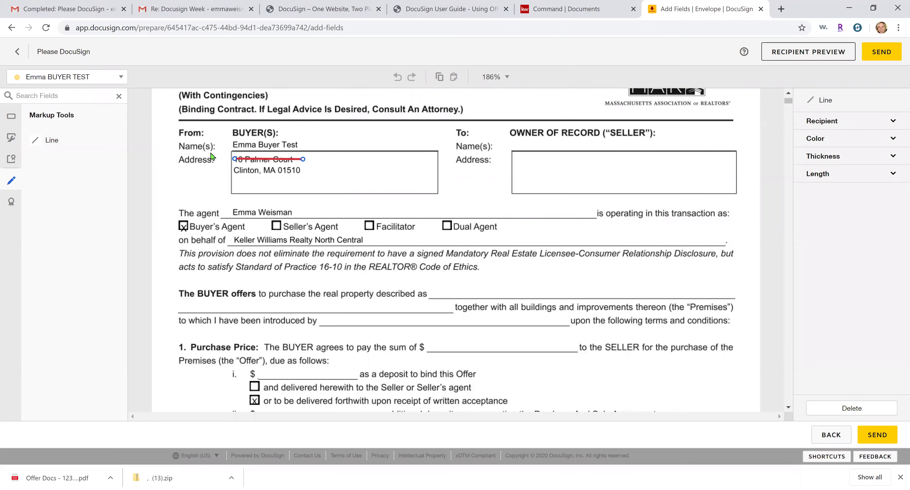
pyautogui.click(15, 117)
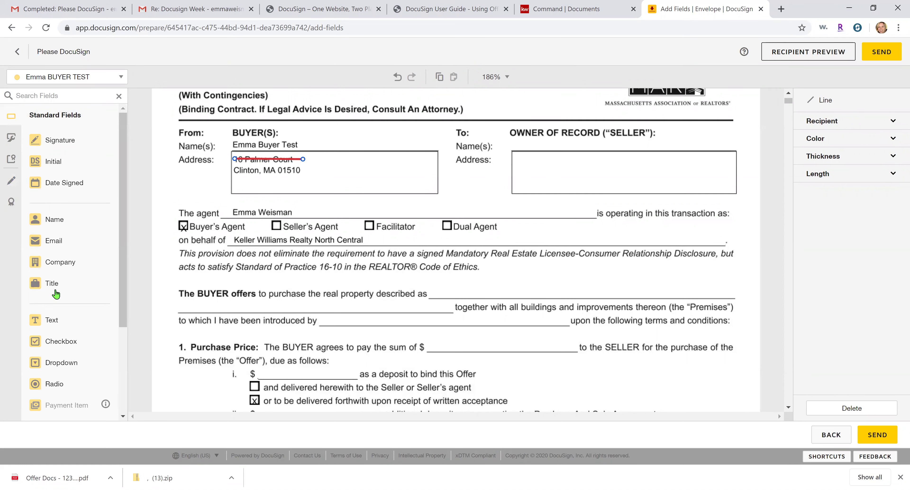
pyautogui.moveTo(57, 323); pyautogui.dragTo(315, 160)
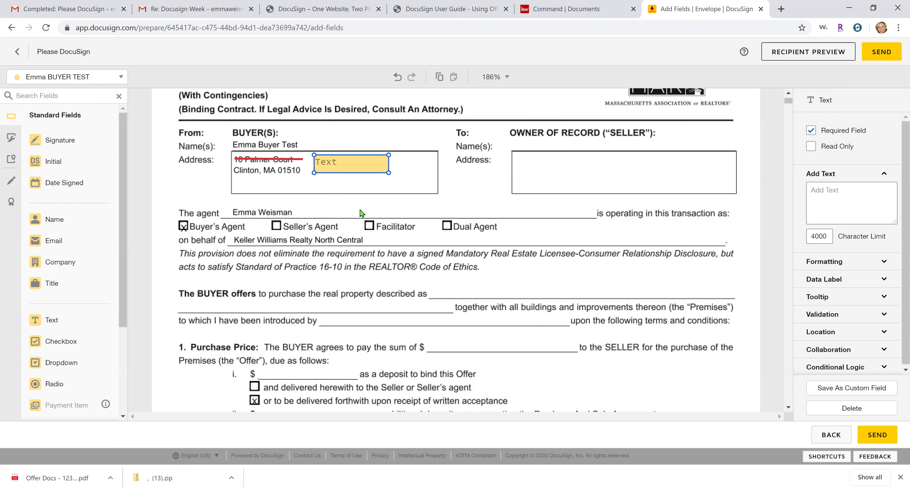
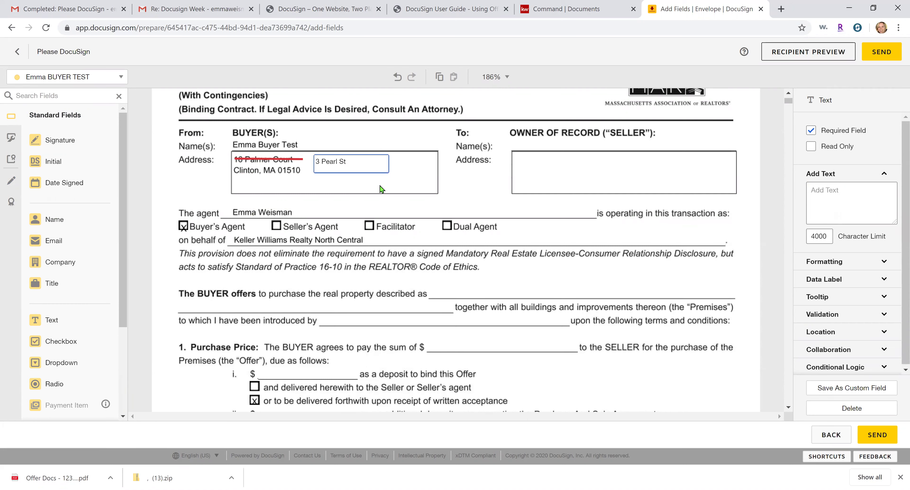
pyautogui.click(382, 190)
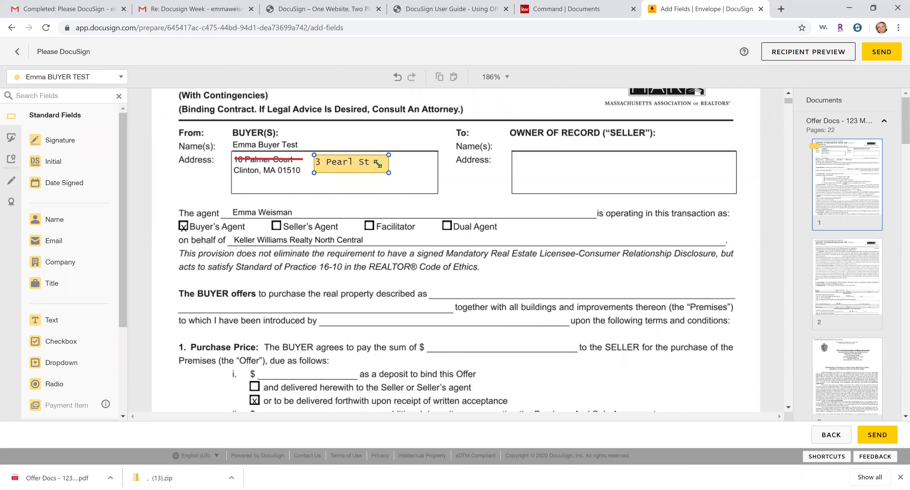
pyautogui.moveTo(362, 163); pyautogui.dragTo(356, 156)
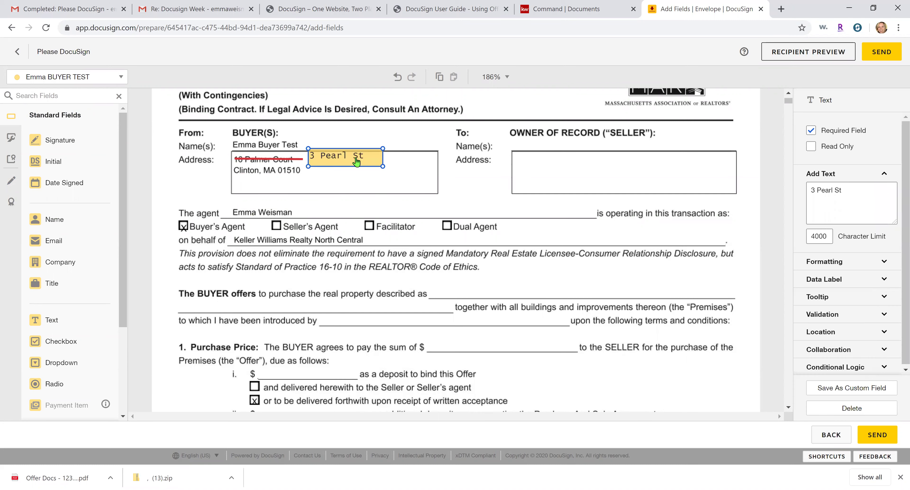
pyautogui.click(355, 182)
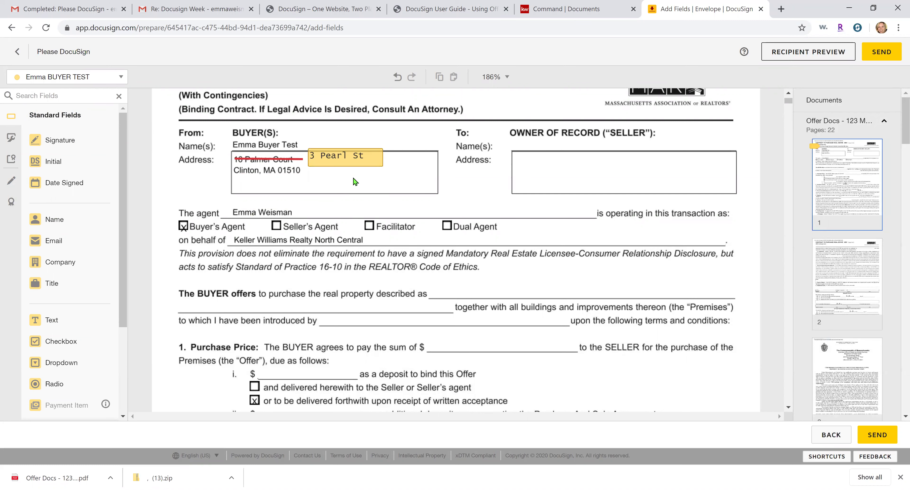
pyautogui.click(335, 166)
pyautogui.press('Delete')
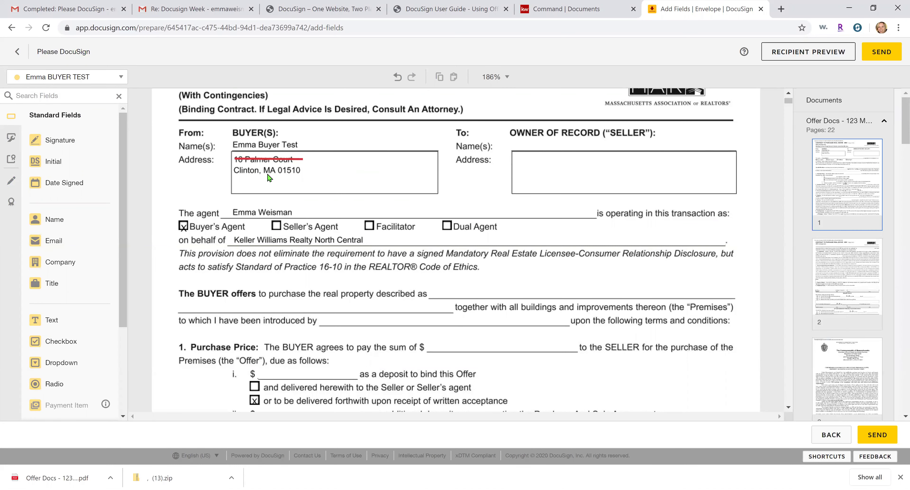
# Place a smaller buyer Initial field in the Address box and send the envelope
pyautogui.click(46, 163)
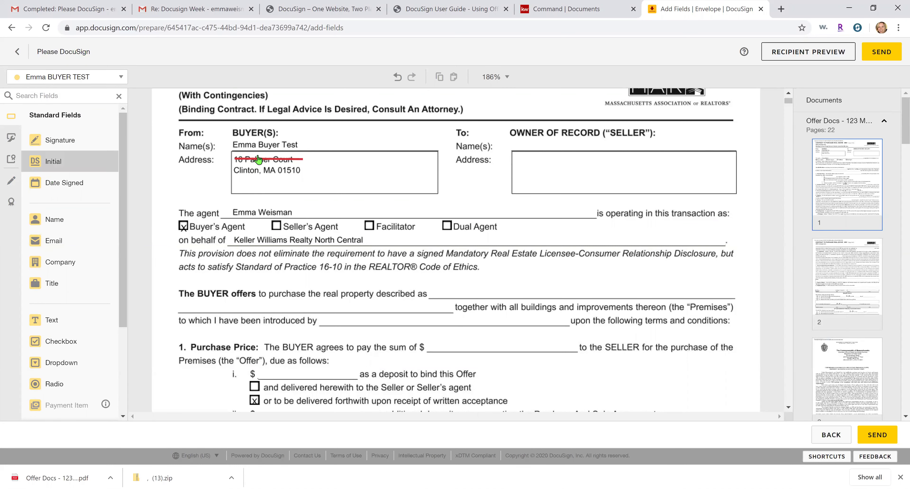
pyautogui.click(342, 187)
pyautogui.moveTo(341, 186); pyautogui.dragTo(334, 175)
pyautogui.click(874, 56)
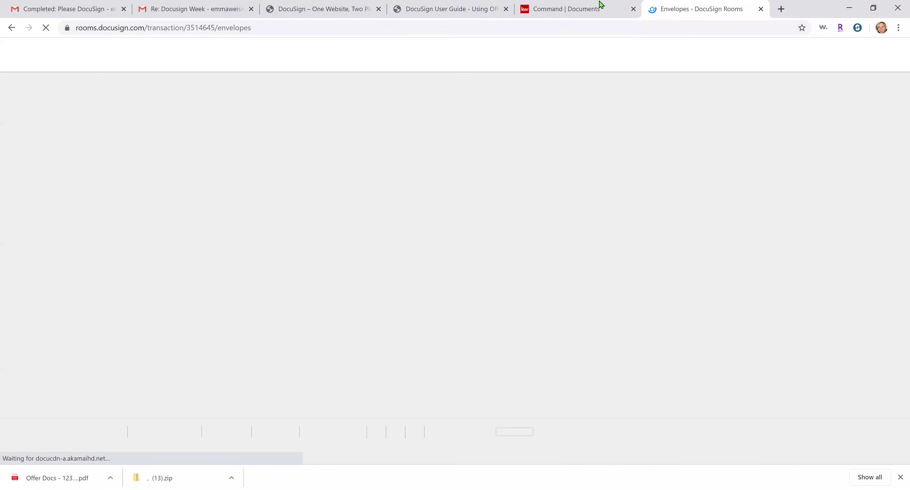
# Return to the room's documents, check Room Docs, and close Chrome's download bar
pyautogui.click(603, 6)
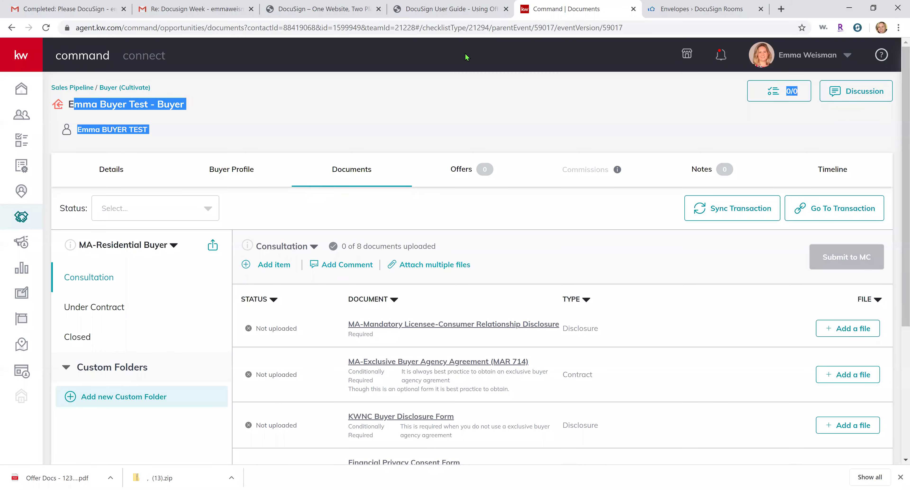
pyautogui.click(676, 7)
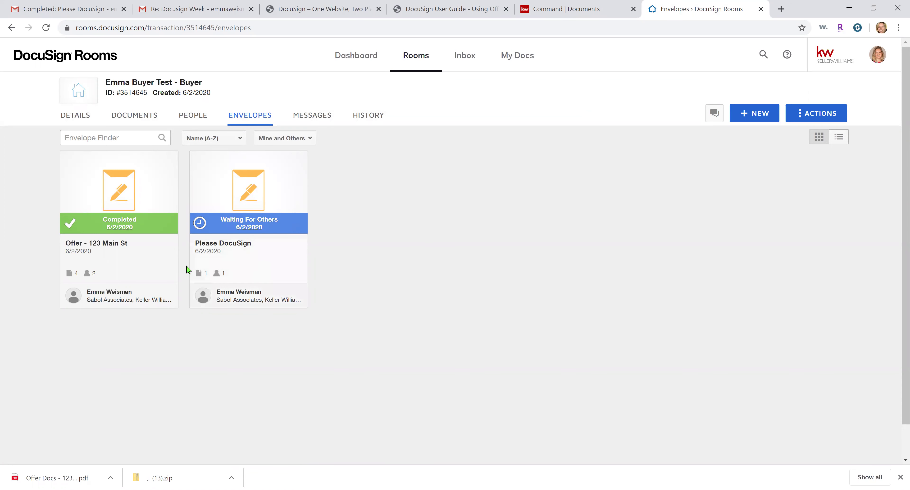
pyautogui.click(136, 120)
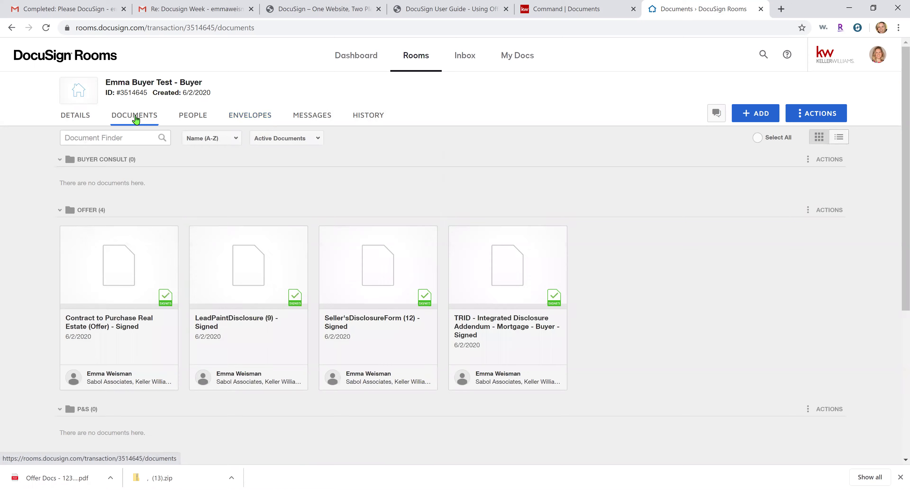
pyautogui.scroll(-3, 741, 389)
pyautogui.scroll(-3, 713, 382)
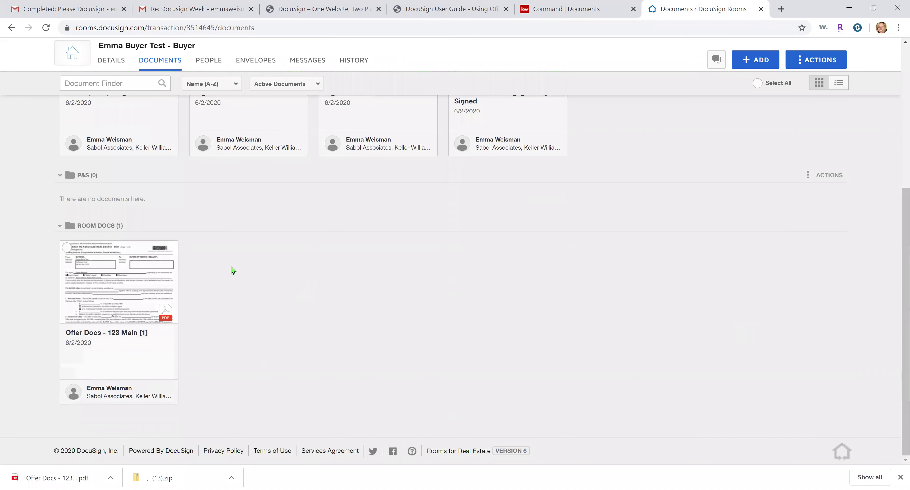
pyautogui.scroll(4, 191, 417)
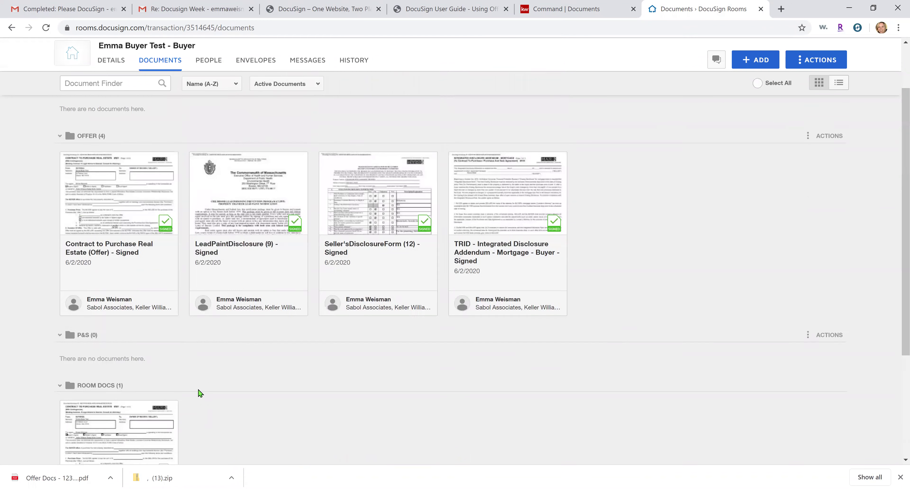
pyautogui.scroll(3, 354, 295)
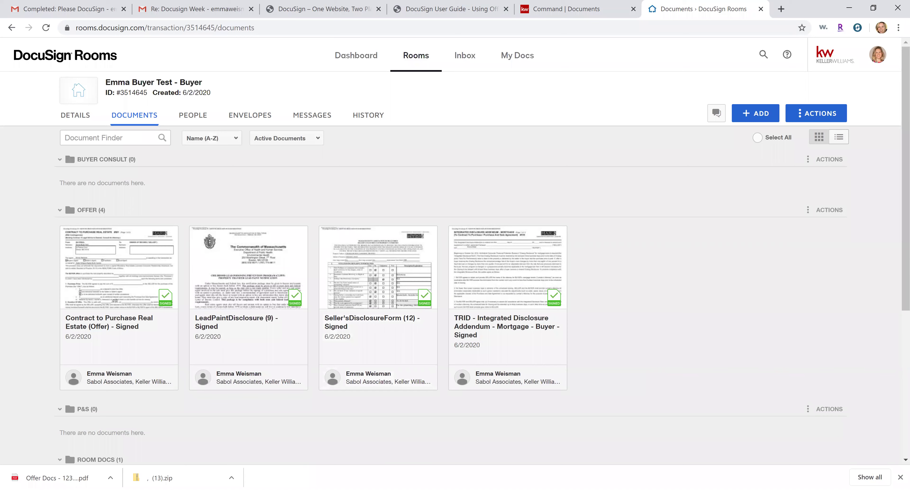
pyautogui.click(900, 478)
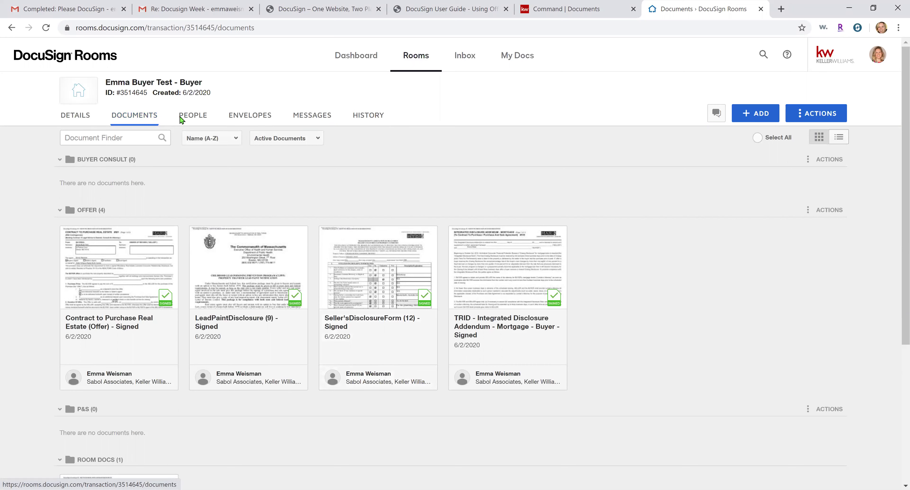
# Open the room's envelopes and name the new envelope 'Agency Disclosure'
pyautogui.click(243, 118)
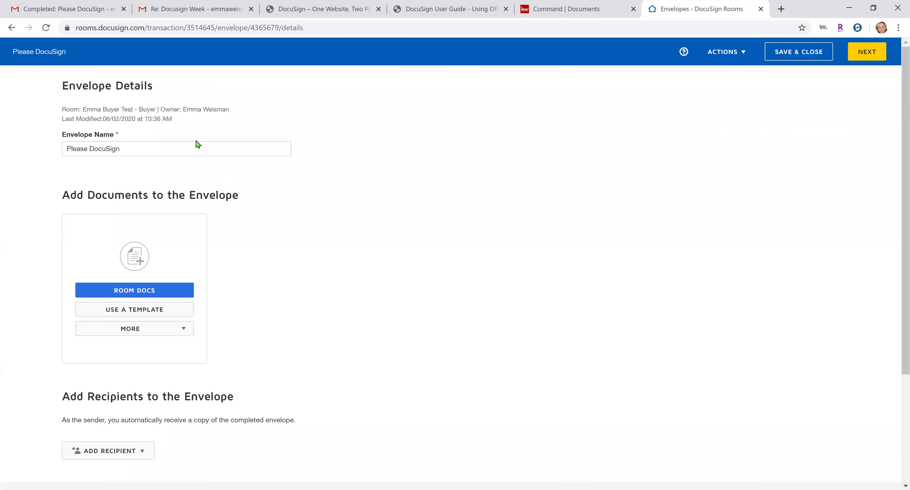
pyautogui.doubleClick(192, 149)
pyautogui.hotkey('ctrl', 'a')
pyautogui.write('Agency ')
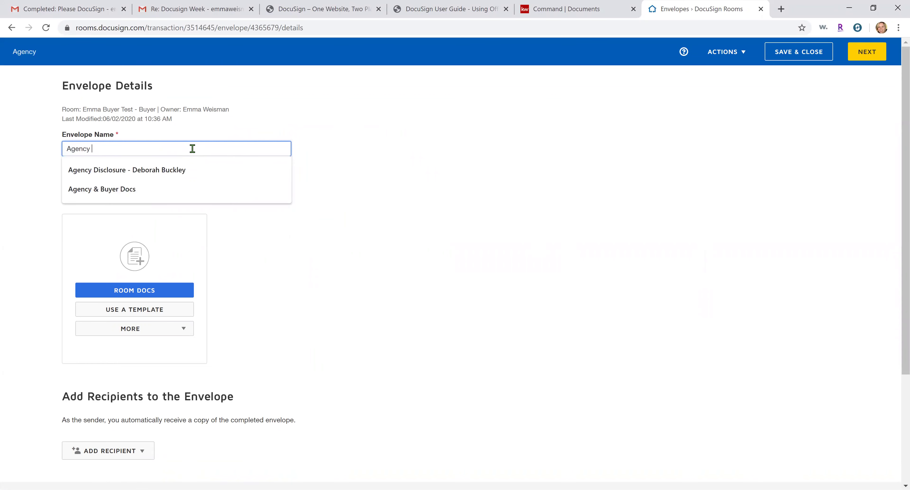
pyautogui.write('Disclosure')
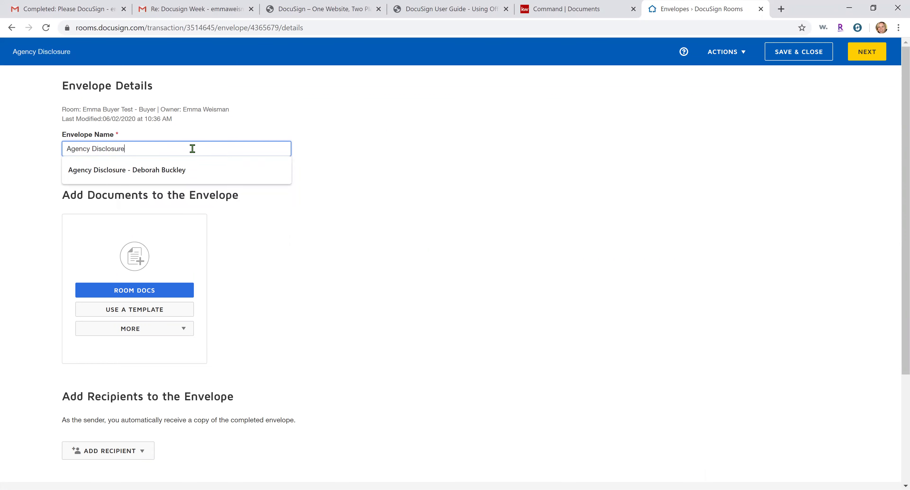
pyautogui.click(326, 136)
# Add the Agency Disclosure - Buyer template to the envelope twice
pyautogui.click(134, 310)
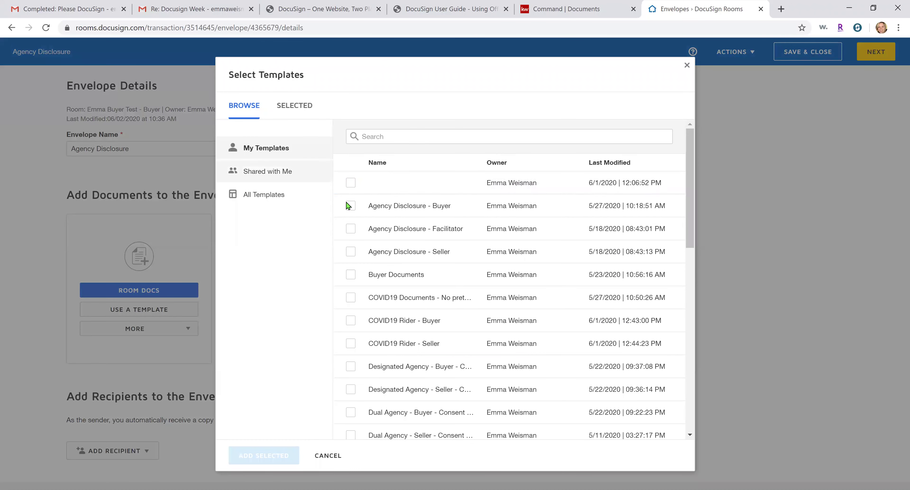
pyautogui.click(350, 206)
pyautogui.click(258, 454)
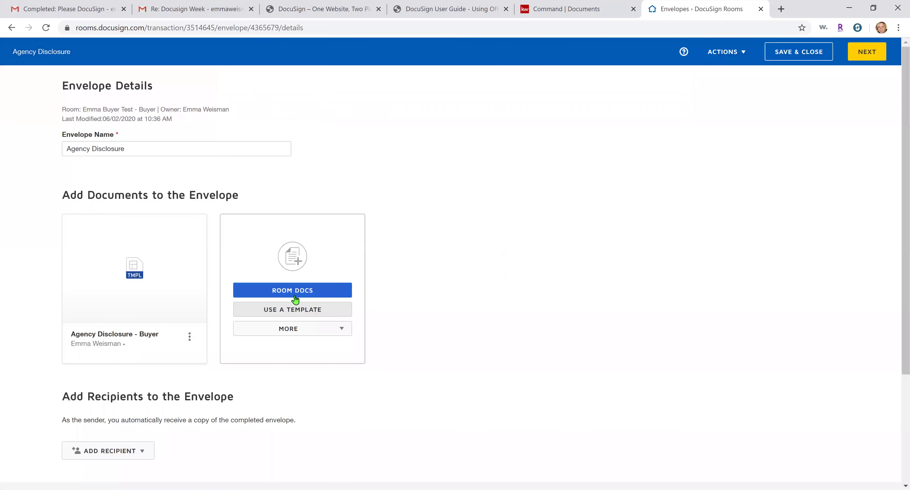
pyautogui.click(299, 313)
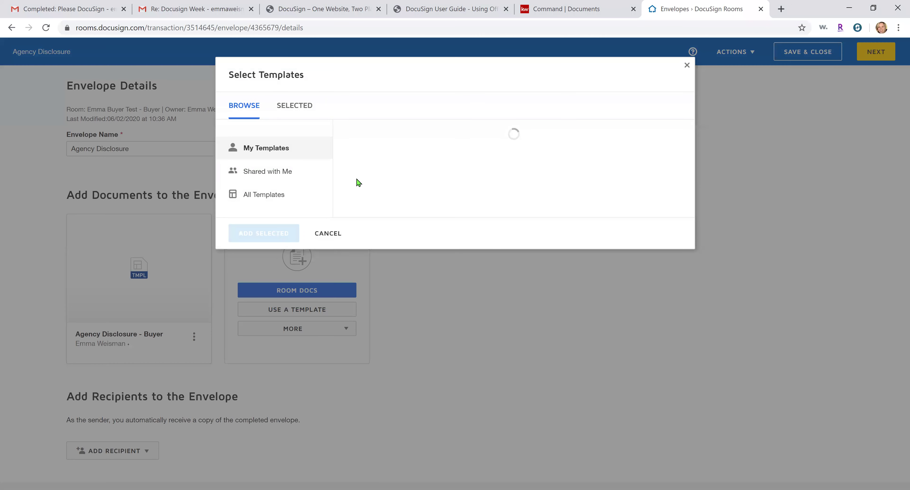
pyautogui.click(350, 205)
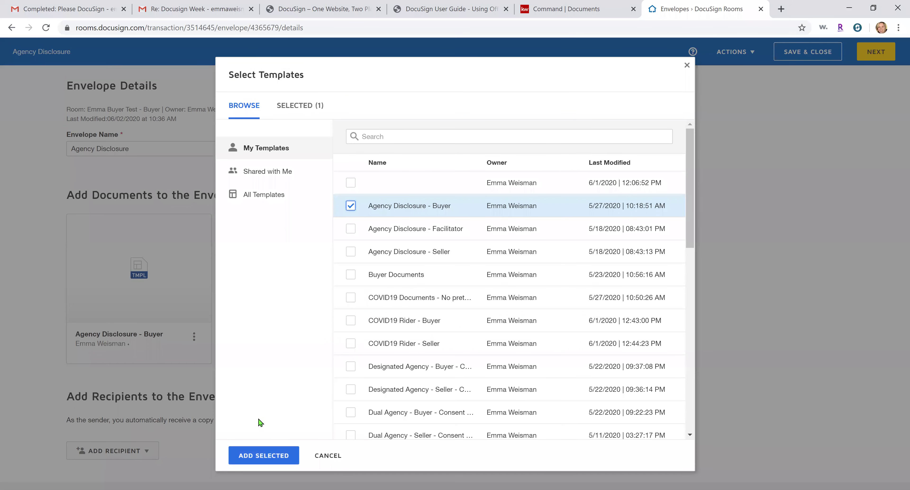
pyautogui.click(264, 457)
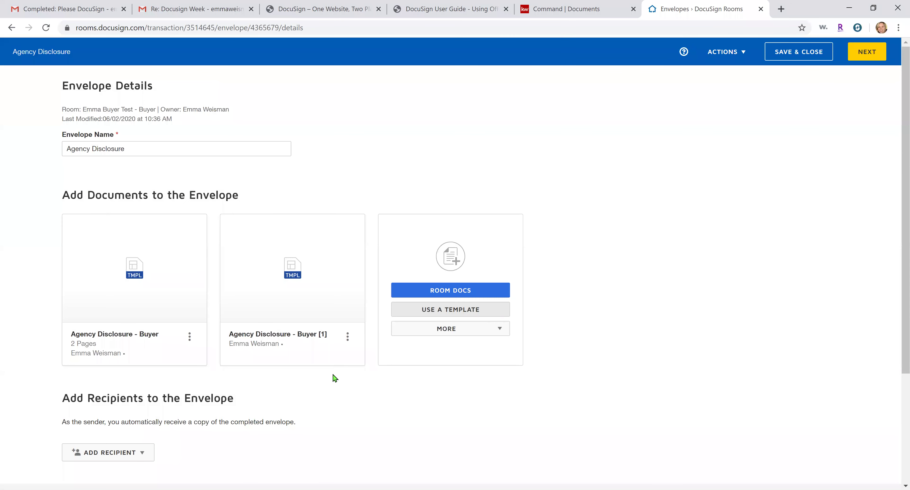
# Correct the envelope name to 'Agency Disclosures' and save it as a draft
pyautogui.click(213, 149)
pyautogui.write('s')
pyautogui.hotkey('ctrl', 'a')
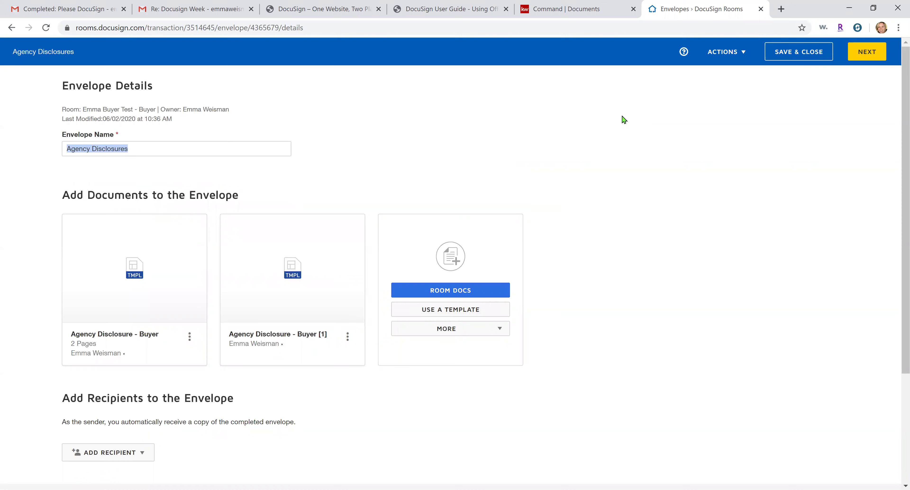
pyautogui.click(801, 63)
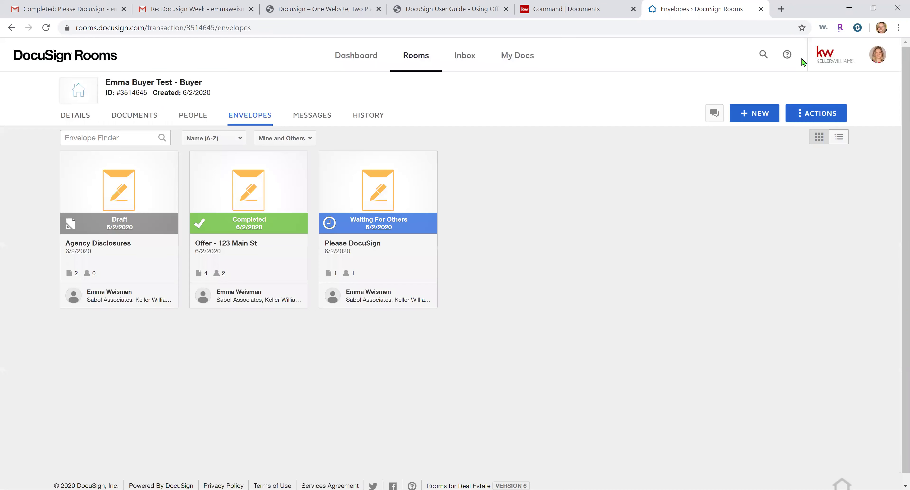